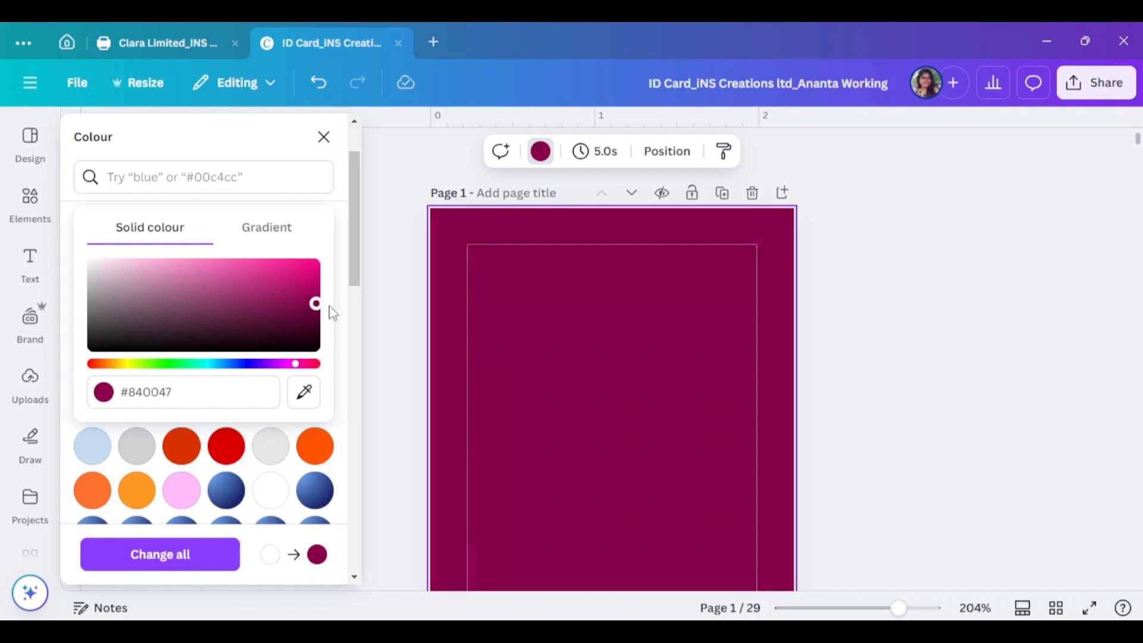
# Darken the page background to a deep maroon, #840047
pyautogui.moveTo(330, 309); pyautogui.dragTo(336, 322)
pyautogui.click(394, 334)
pyautogui.scroll(-3, 496, 357)
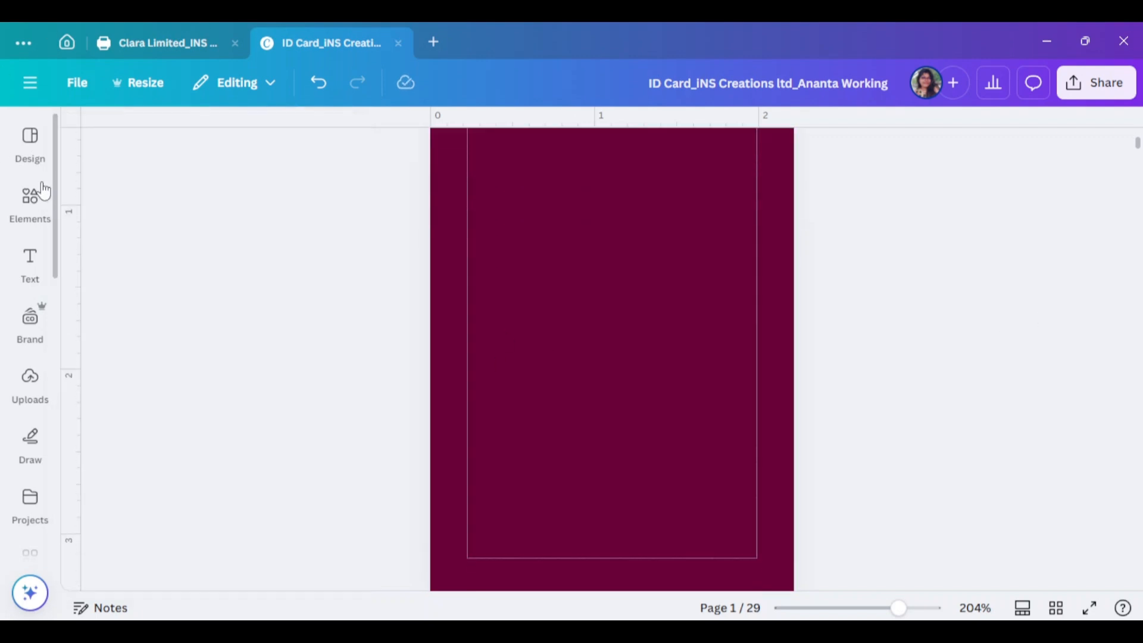
pyautogui.click(31, 201)
pyautogui.click(191, 139)
# Search Elements for 'shape', add a square and stretch it across the card's lower part
pyautogui.write('shape')
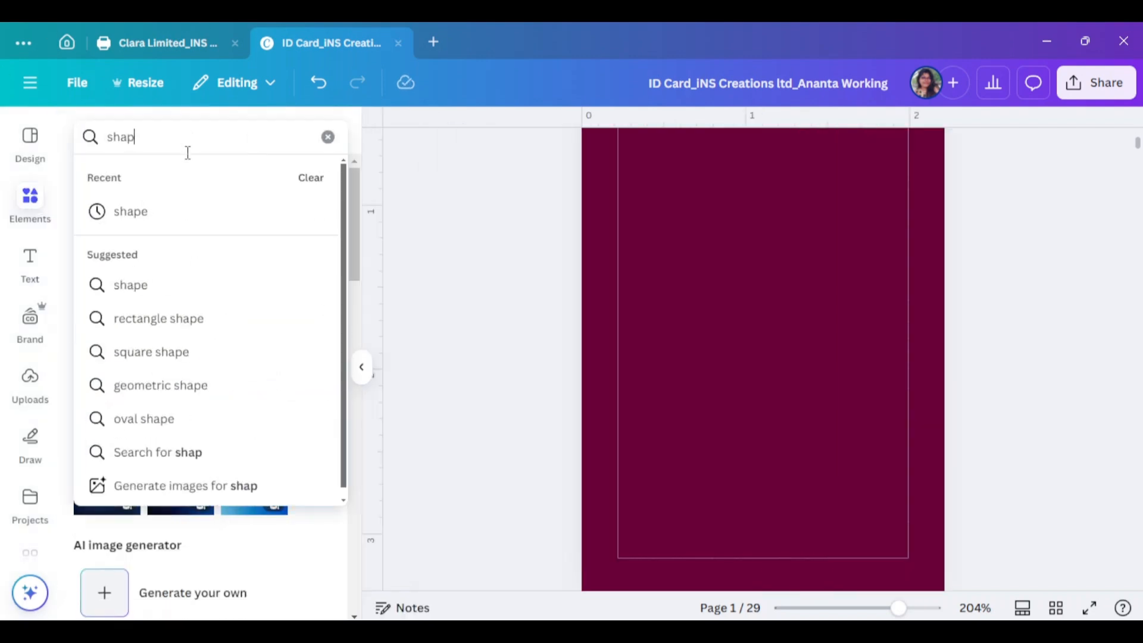
pyautogui.press('Return')
pyautogui.click(84, 429)
pyautogui.scroll(-3, 844, 377)
pyautogui.moveTo(755, 192); pyautogui.dragTo(647, 405)
pyautogui.moveTo(691, 373); pyautogui.dragTo(941, 367)
pyautogui.moveTo(764, 318); pyautogui.dragTo(764, 225)
# Change the full-width rectangle's colour to white
pyautogui.click(362, 367)
pyautogui.scroll(3, 770, 341)
pyautogui.scroll(-3, 839, 582)
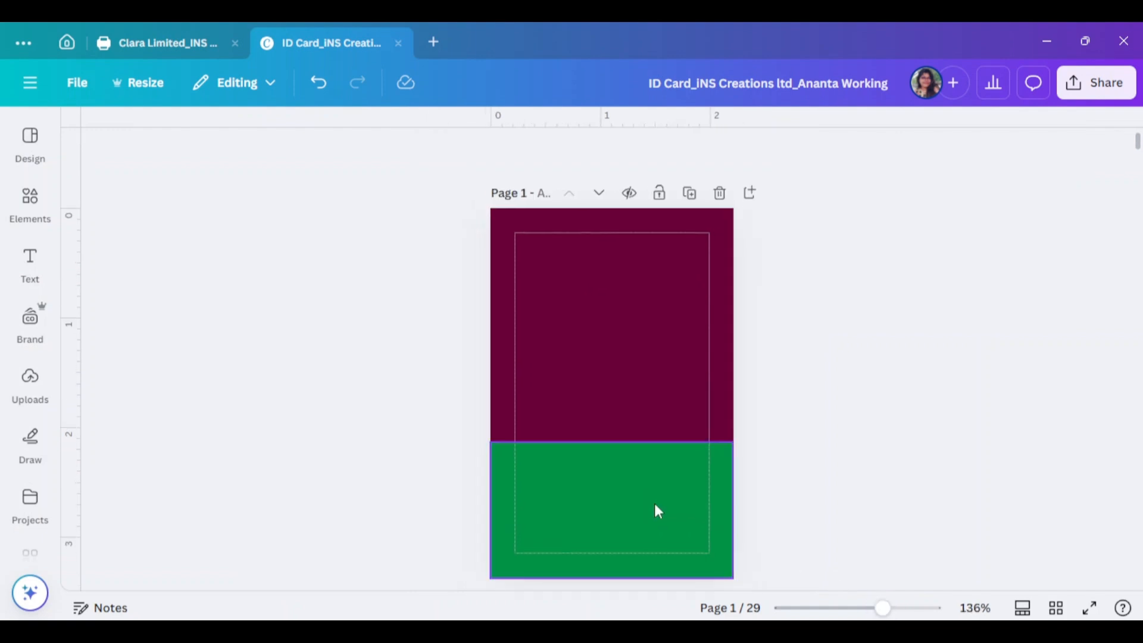
pyautogui.click(655, 510)
pyautogui.click(245, 151)
pyautogui.click(315, 301)
pyautogui.click(832, 415)
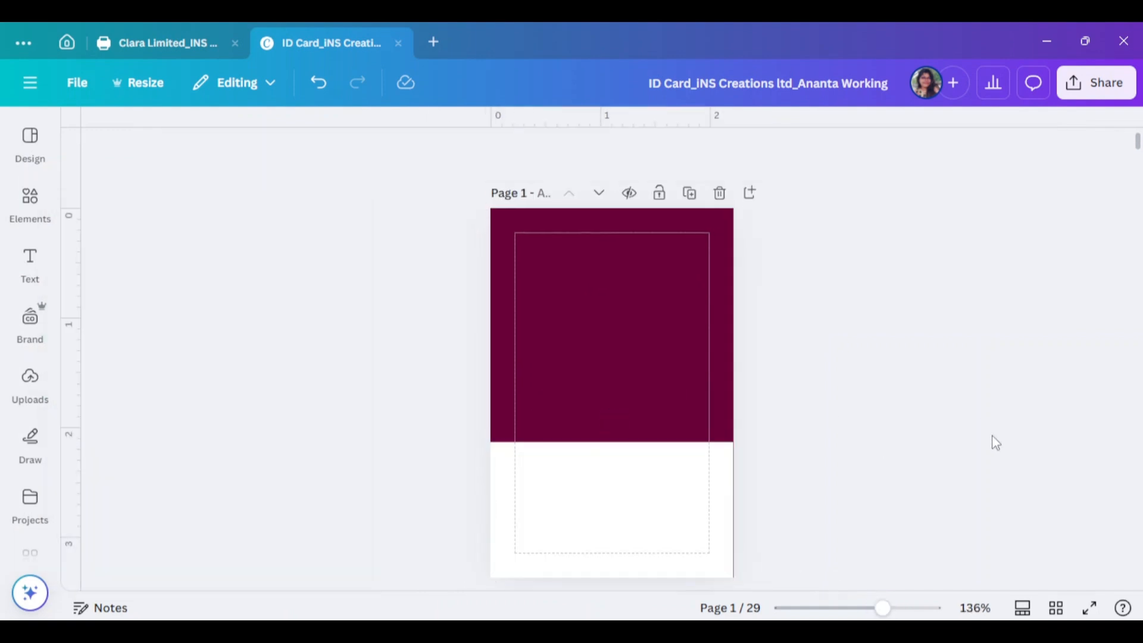
# Search Elements graphics for 'marketing logo' and add the green logo graphic
pyautogui.click(30, 203)
pyautogui.click(140, 141)
pyautogui.write('markey')
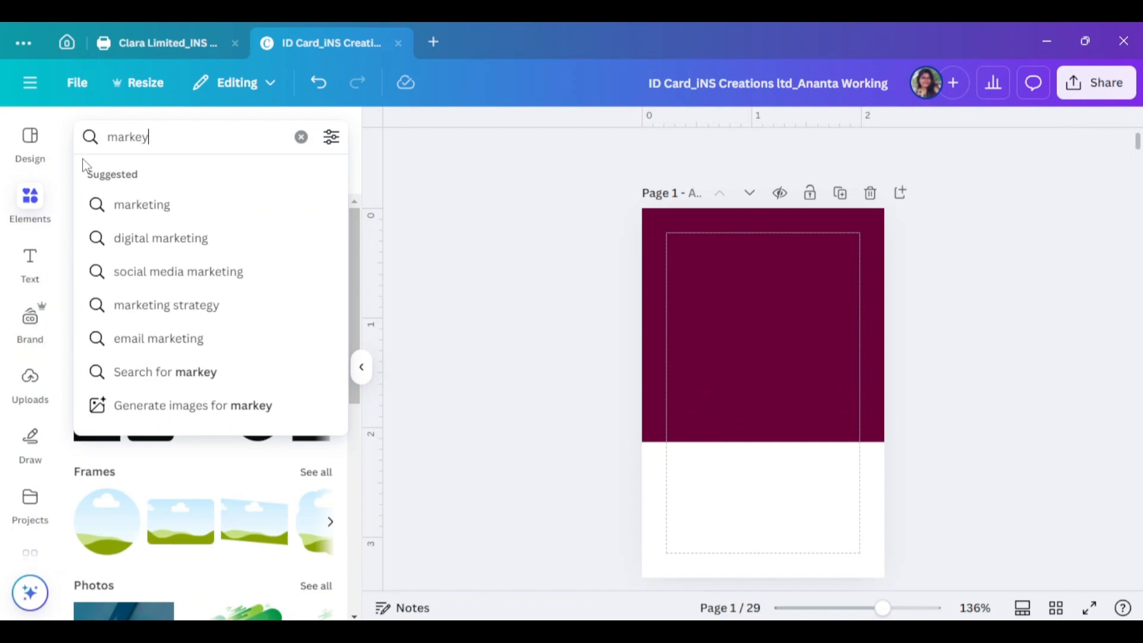
pyautogui.click(134, 205)
pyautogui.click(181, 143)
pyautogui.write('logo')
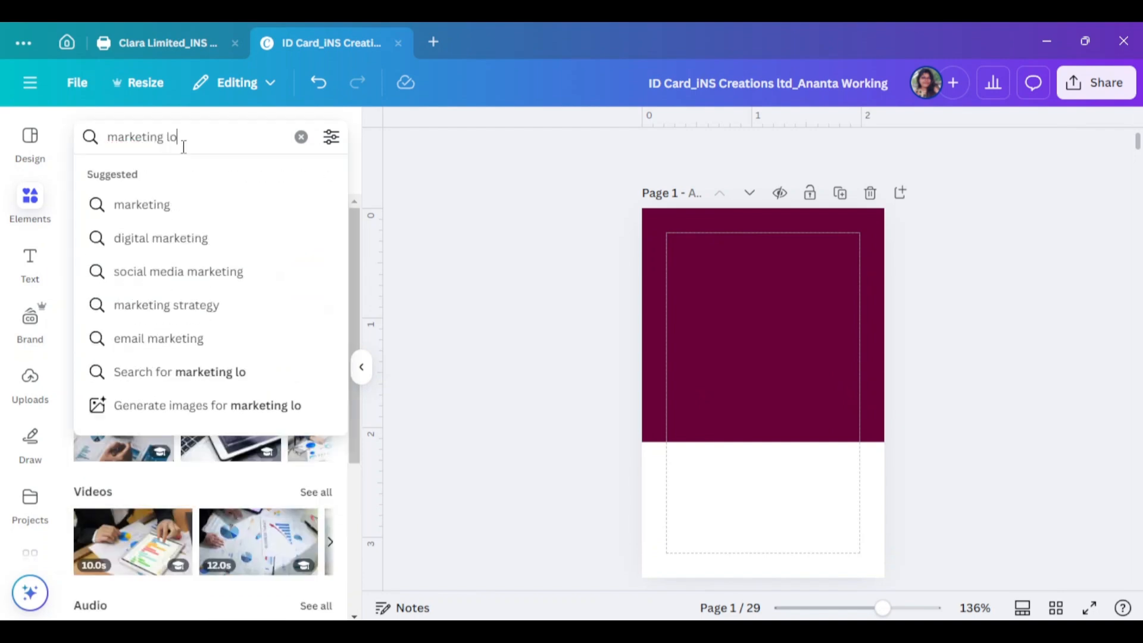
pyautogui.press('Return')
pyautogui.click(314, 365)
pyautogui.scroll(-5, 259, 533)
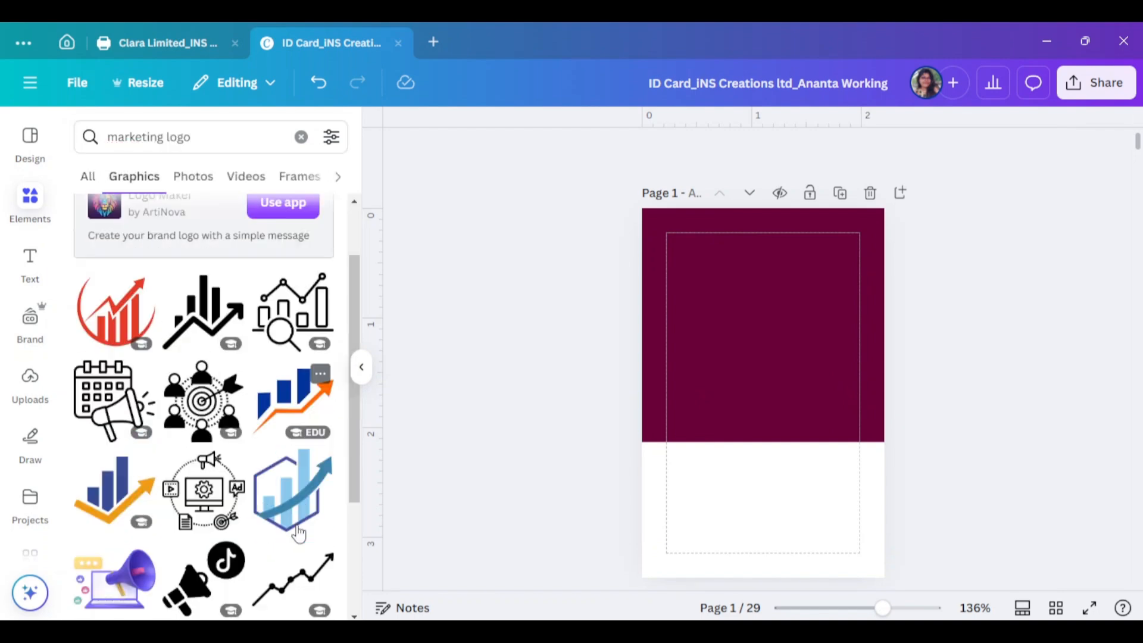
pyautogui.scroll(-6, 259, 533)
pyautogui.click(107, 298)
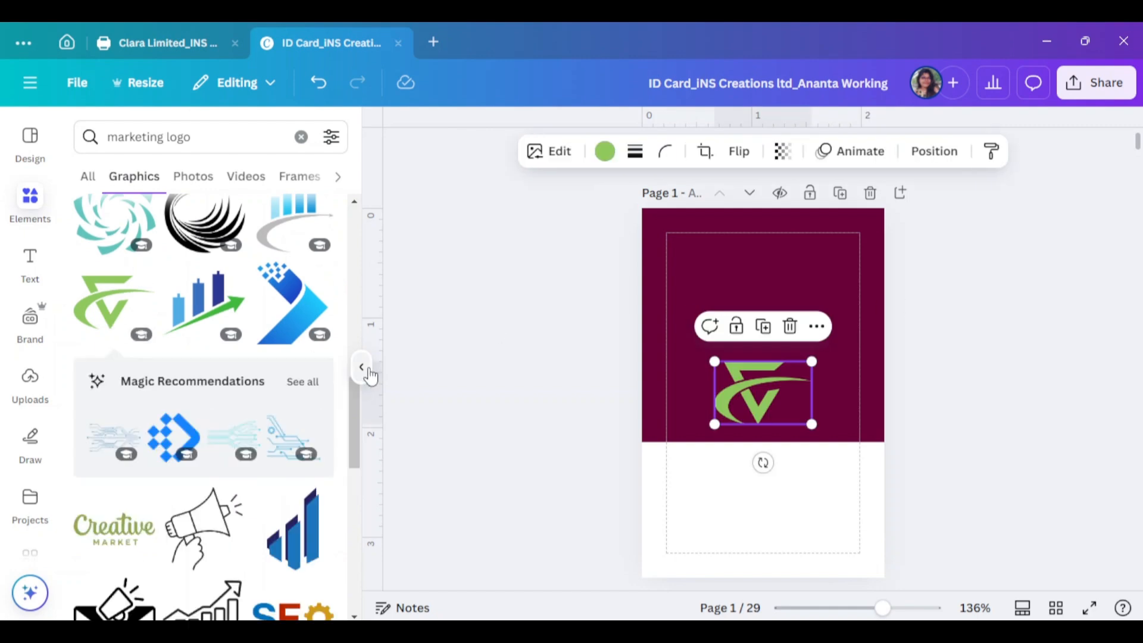
# Rotate the logo to about 162°, enlarge it and centre it in the maroon area
pyautogui.click(362, 367)
pyautogui.moveTo(611, 462); pyautogui.dragTo(582, 269)
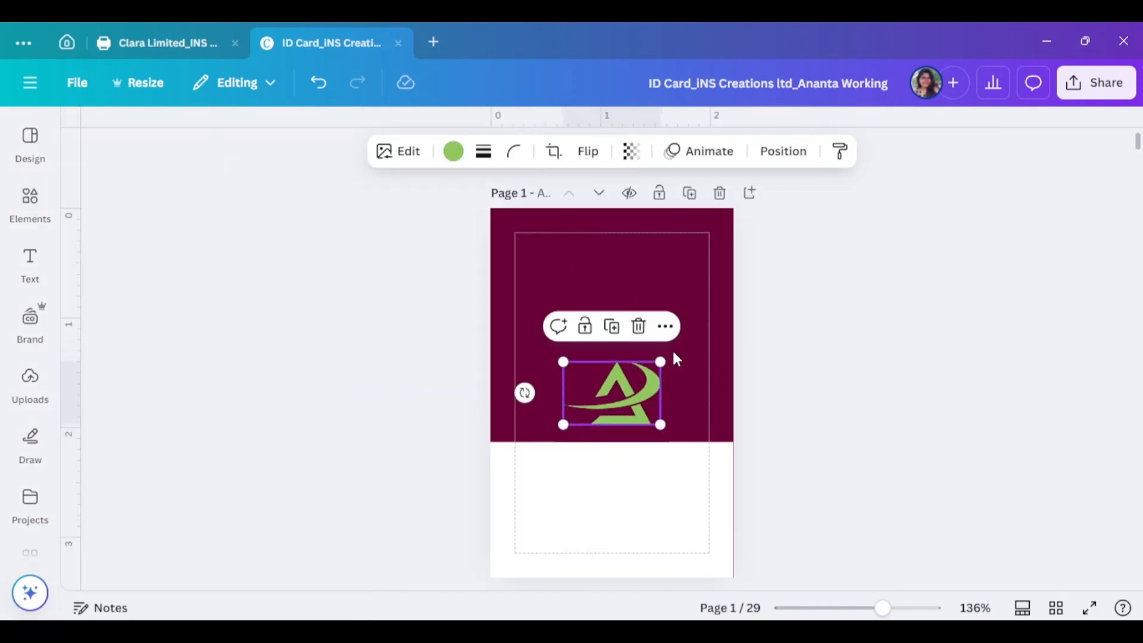
pyautogui.moveTo(660, 362); pyautogui.dragTo(754, 300)
pyautogui.moveTo(692, 381); pyautogui.dragTo(640, 357)
pyautogui.click(760, 358)
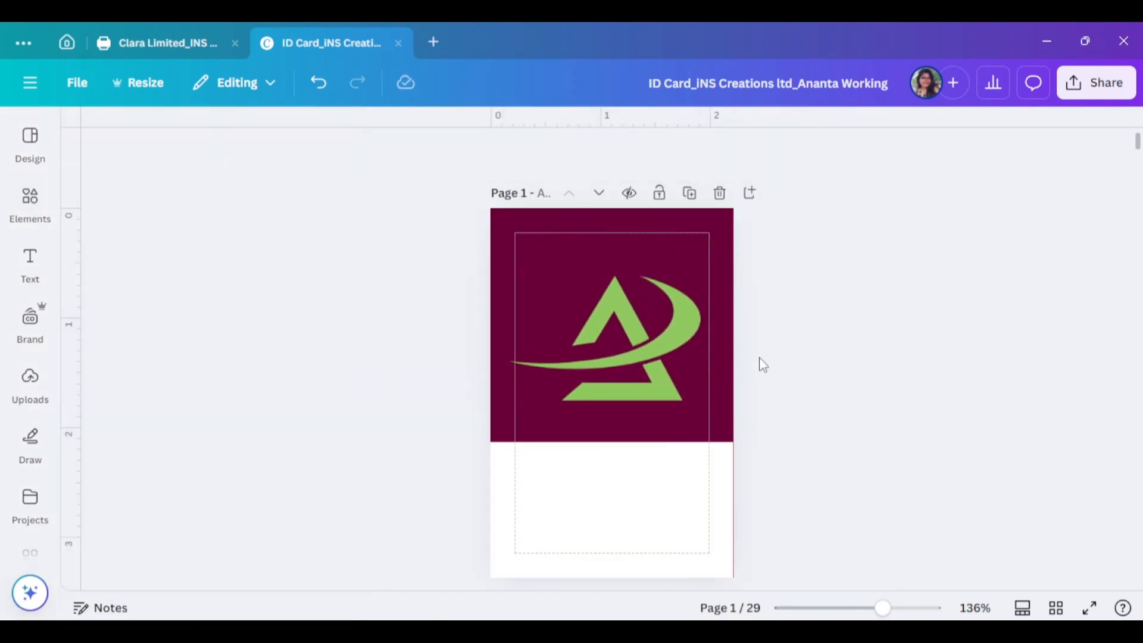
pyautogui.click(655, 387)
pyautogui.moveTo(707, 405); pyautogui.dragTo(714, 411)
pyautogui.moveTo(659, 389); pyautogui.dragTo(654, 385)
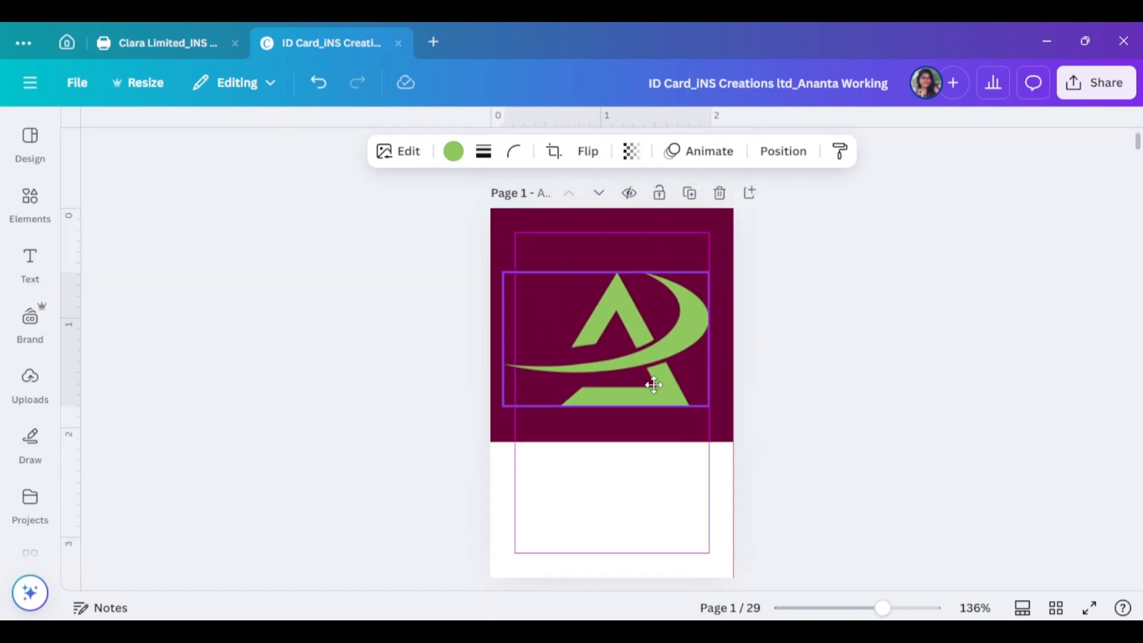
# Make the logo white with Transparency 25
pyautogui.click(453, 151)
pyautogui.click(271, 384)
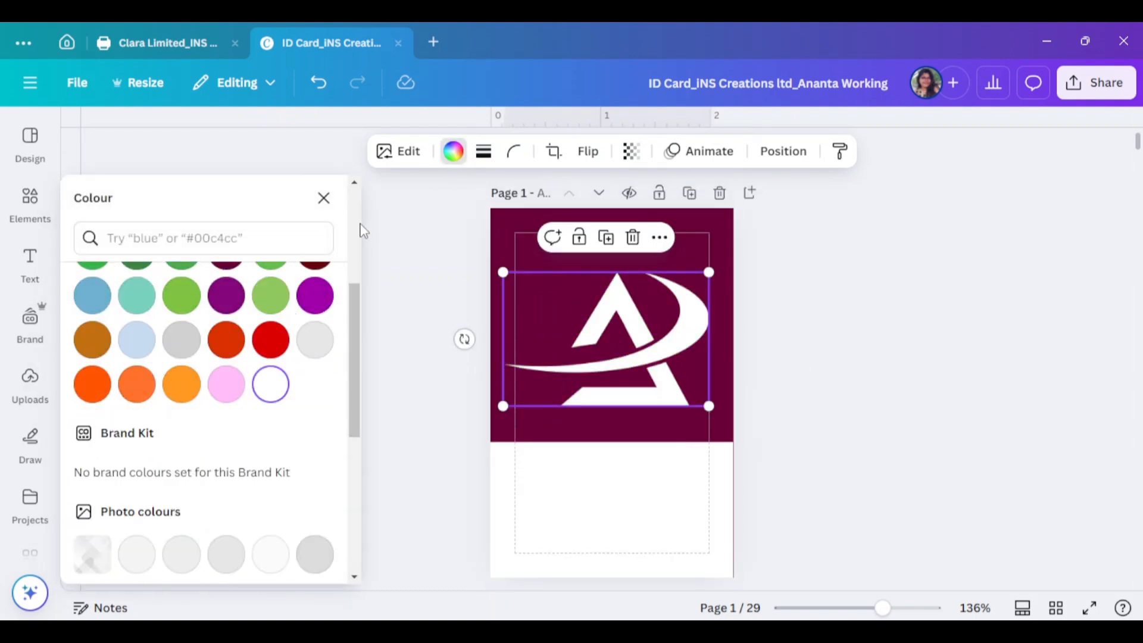
pyautogui.scroll(-5, 105, 401)
pyautogui.click(633, 152)
pyautogui.click(577, 221)
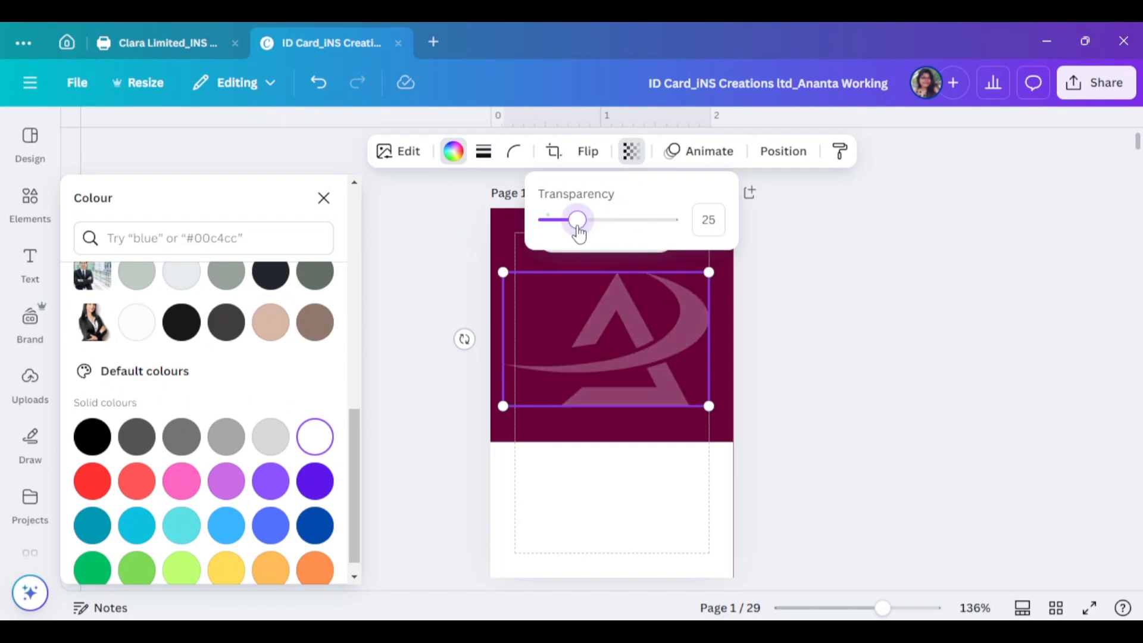
pyautogui.click(639, 241)
pyautogui.click(493, 151)
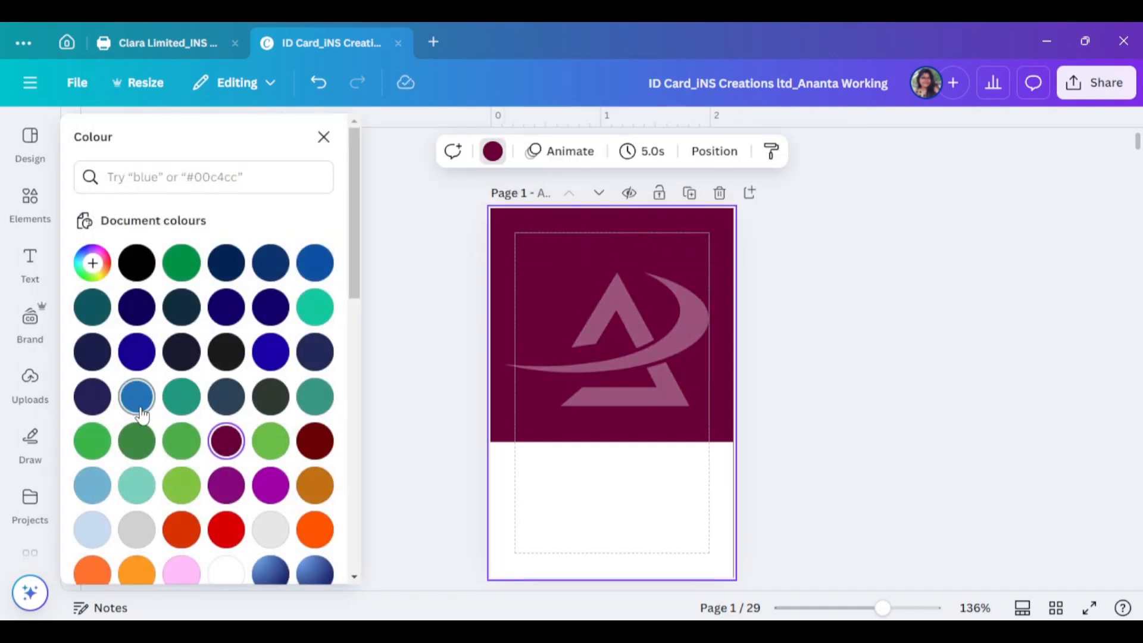
# Try teal, blue gradient and lavender backgrounds, settling on navy #163775
pyautogui.click(137, 485)
pyautogui.scroll(-3, 167, 461)
pyautogui.click(268, 403)
pyautogui.scroll(3, 257, 426)
pyautogui.click(271, 262)
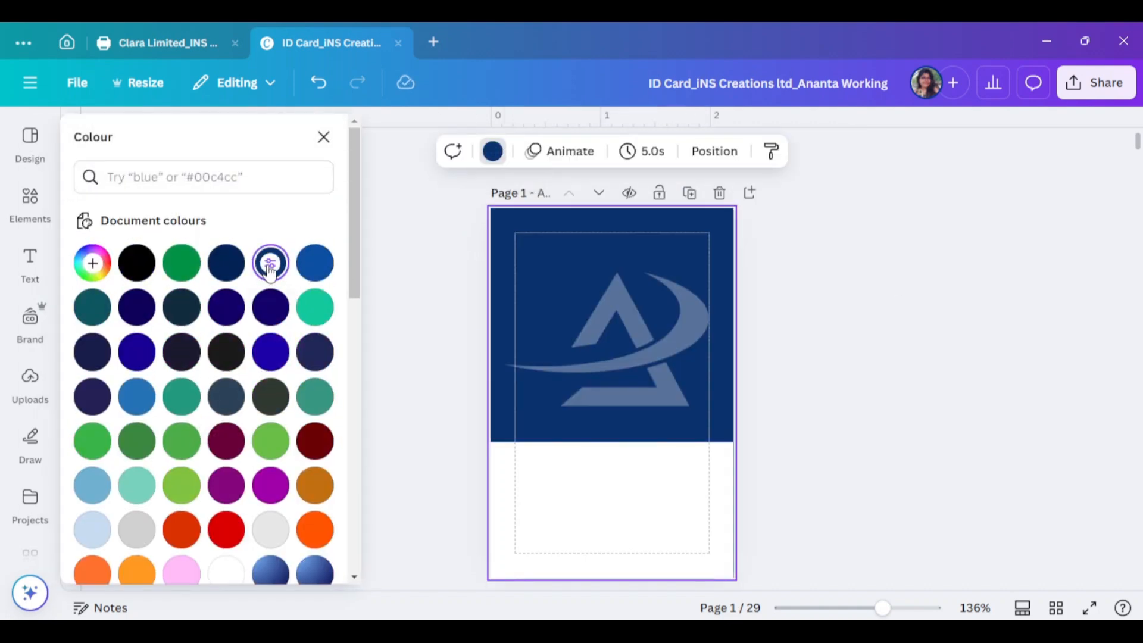
pyautogui.click(271, 262)
pyautogui.moveTo(159, 350); pyautogui.dragTo(276, 355)
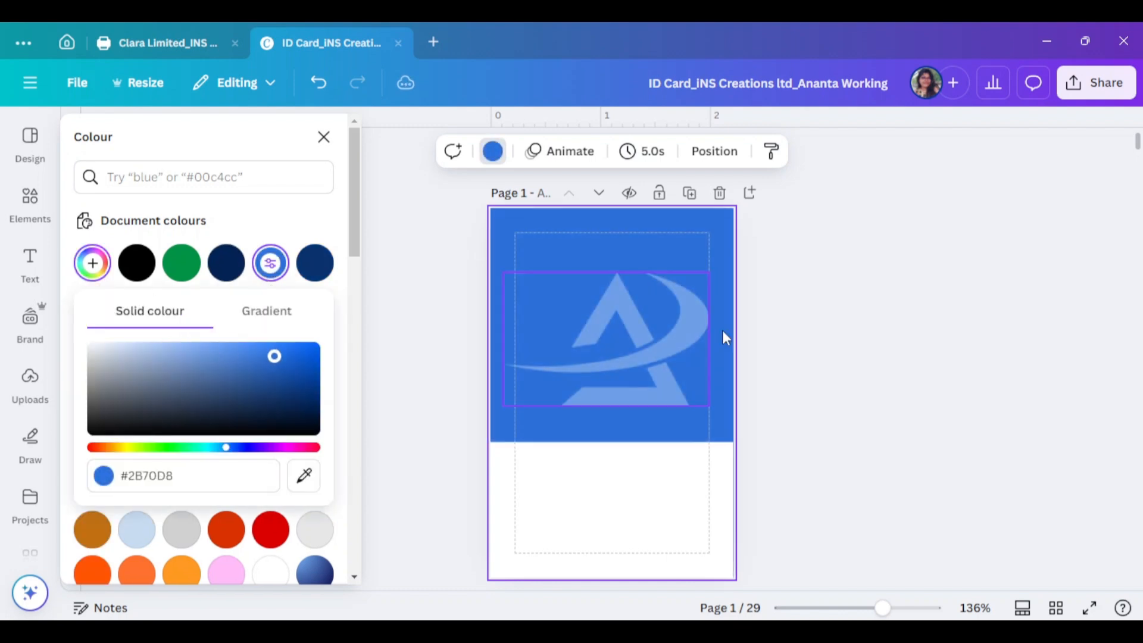
pyautogui.click(824, 382)
pyautogui.click(649, 185)
pyautogui.click(493, 152)
pyautogui.click(271, 307)
pyautogui.click(92, 263)
pyautogui.click(179, 355)
pyautogui.click(228, 446)
pyautogui.click(278, 390)
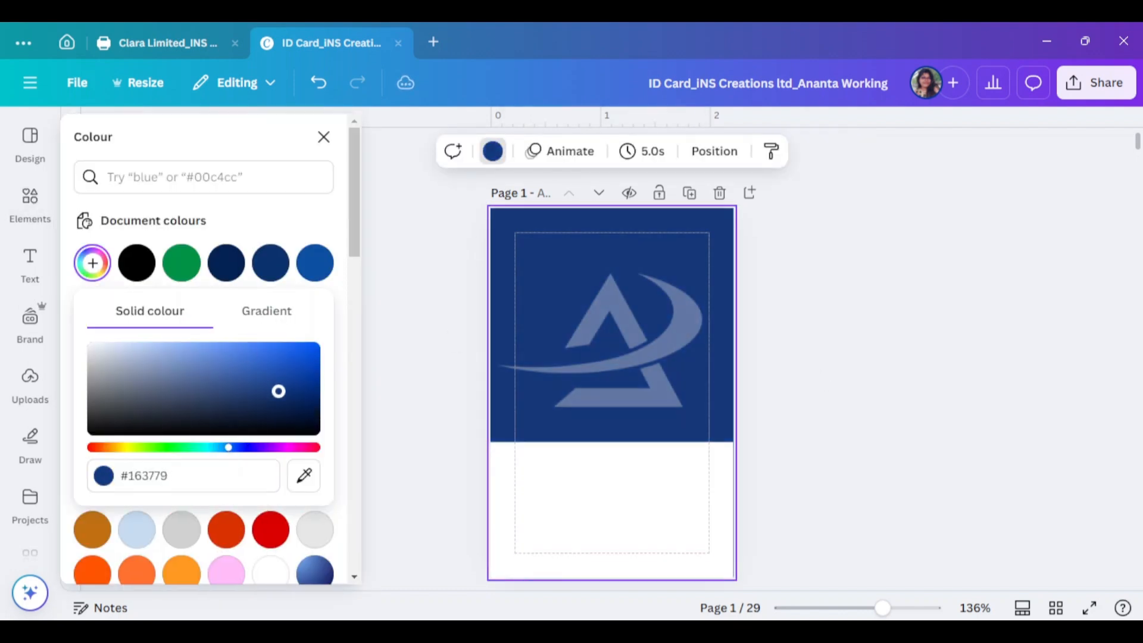
# Try a purple background and recolour the logo orange at about half opacity
pyautogui.click(646, 328)
pyautogui.click(649, 268)
pyautogui.click(271, 485)
pyautogui.click(619, 334)
pyautogui.click(453, 151)
pyautogui.scroll(-3, 179, 459)
pyautogui.click(92, 468)
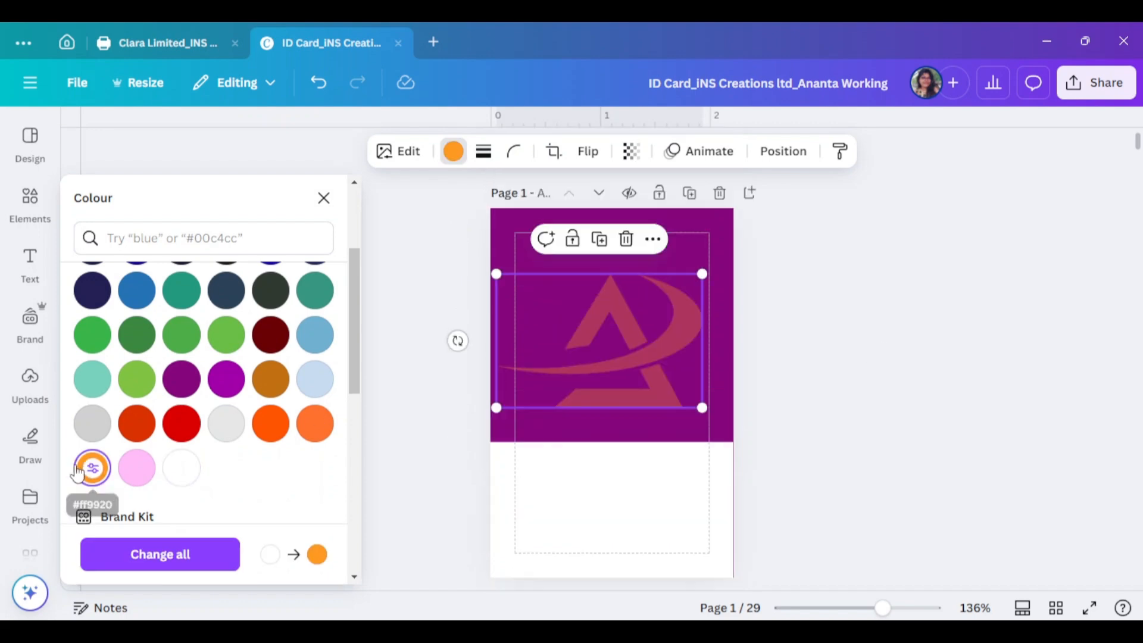
pyautogui.click(92, 468)
pyautogui.click(316, 200)
pyautogui.click(631, 151)
pyautogui.moveTo(587, 220); pyautogui.dragTo(619, 220)
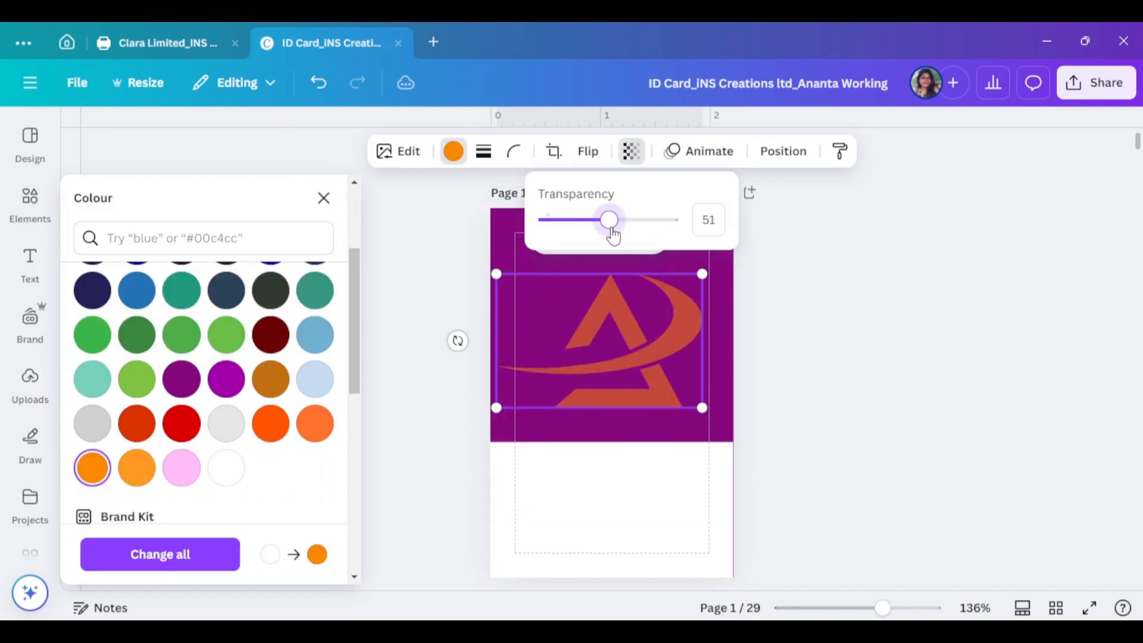
# Set the page background to dark red #960000
pyautogui.click(816, 291)
pyautogui.click(721, 256)
pyautogui.click(493, 152)
pyautogui.click(182, 446)
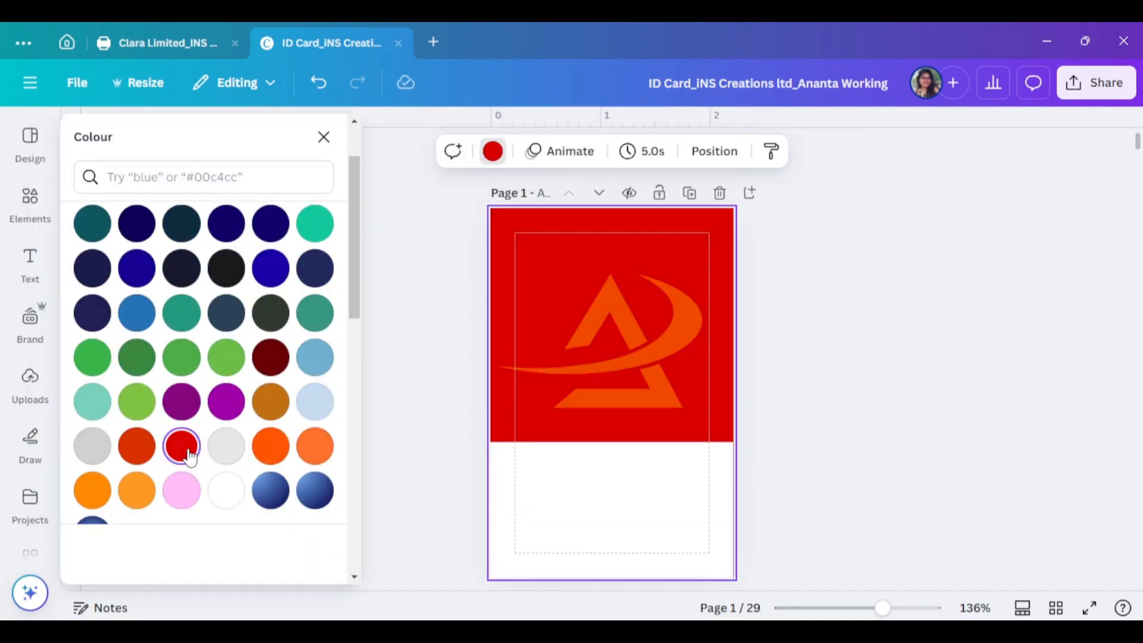
pyautogui.click(182, 446)
pyautogui.moveTo(316, 306); pyautogui.dragTo(316, 297)
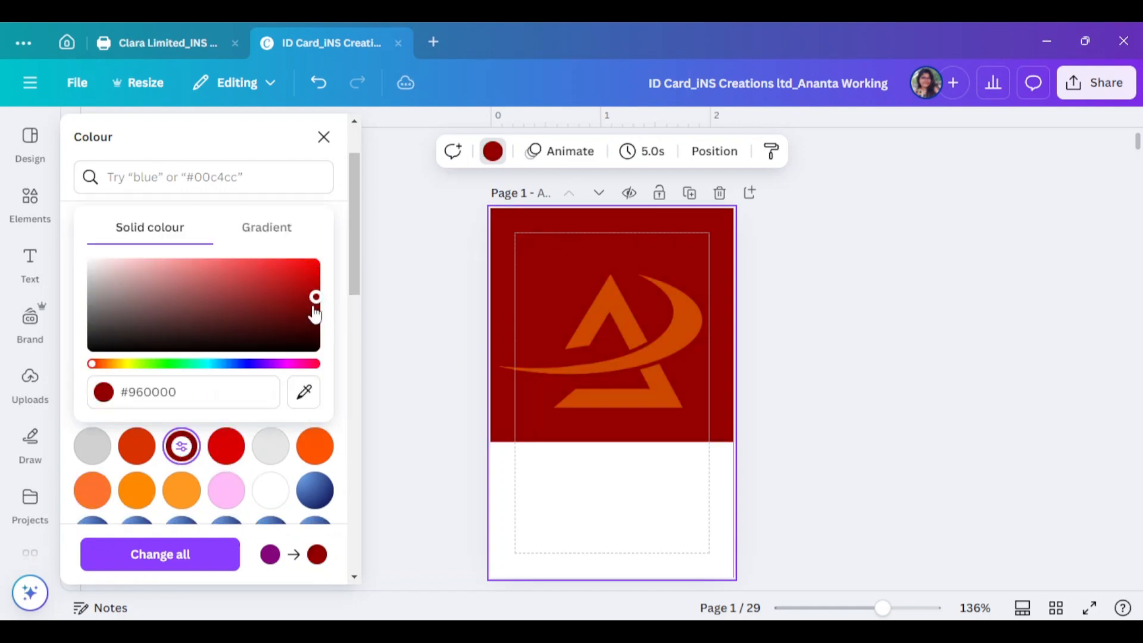
# Make the logo white with Transparency around 52
pyautogui.click(619, 333)
pyautogui.click(455, 153)
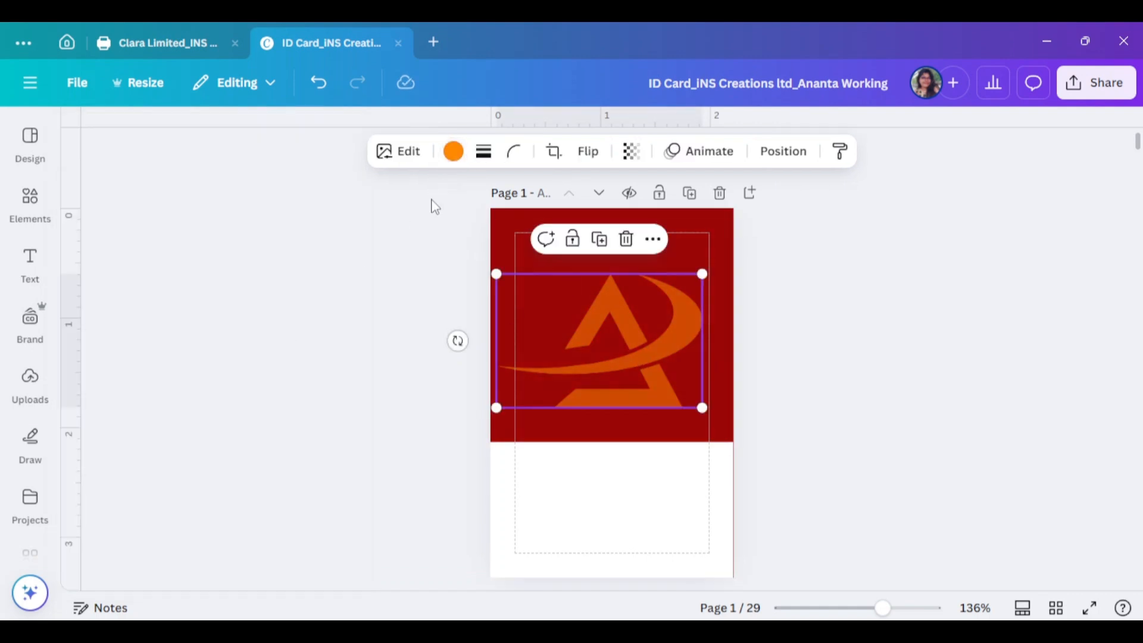
pyautogui.click(454, 152)
pyautogui.scroll(-3, 182, 408)
pyautogui.click(280, 391)
pyautogui.click(613, 327)
pyautogui.click(631, 152)
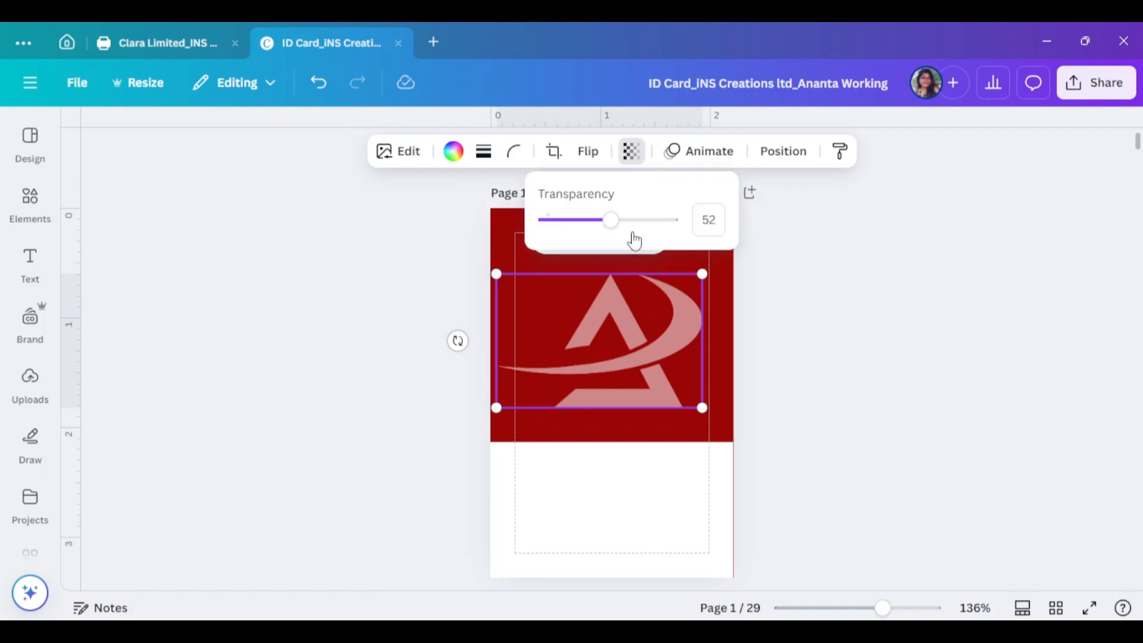
pyautogui.moveTo(608, 220); pyautogui.dragTo(575, 222)
pyautogui.click(879, 374)
# Search Elements Photos for 'corporate girl' and browse the results
pyautogui.click(18, 193)
pyautogui.doubleClick(109, 148)
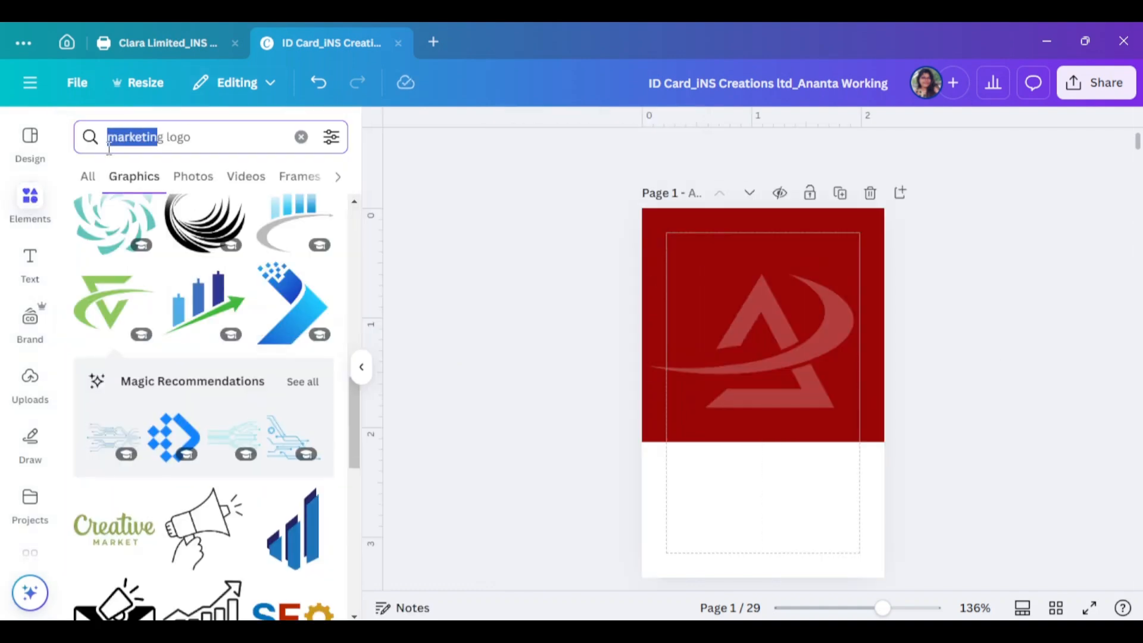
pyautogui.click(295, 142)
pyautogui.write('corpora')
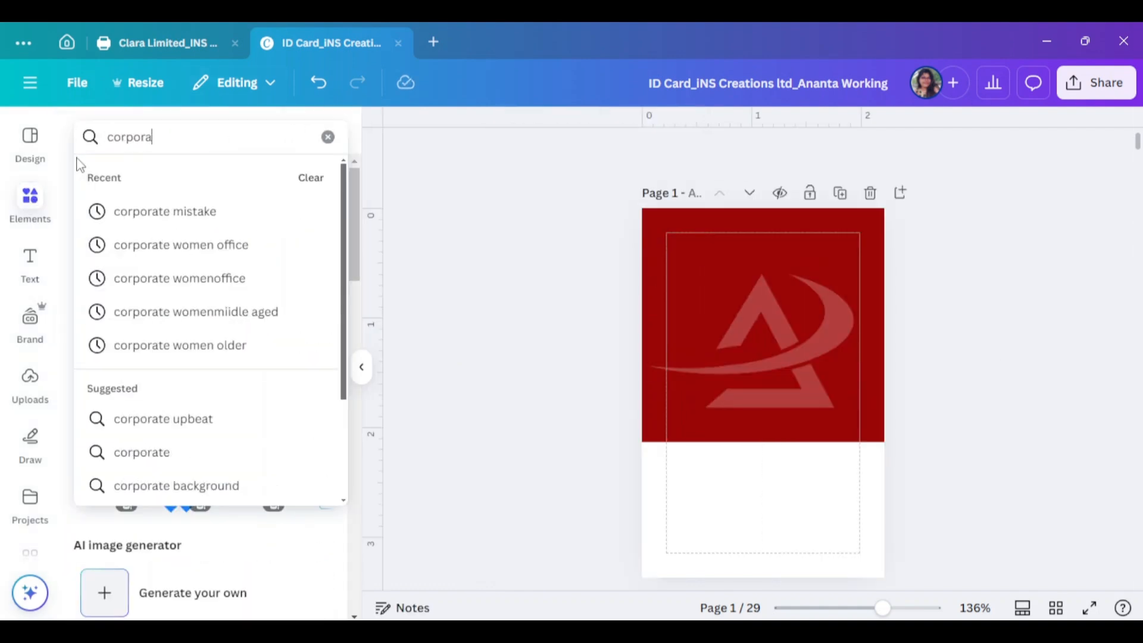
pyautogui.write('te go')
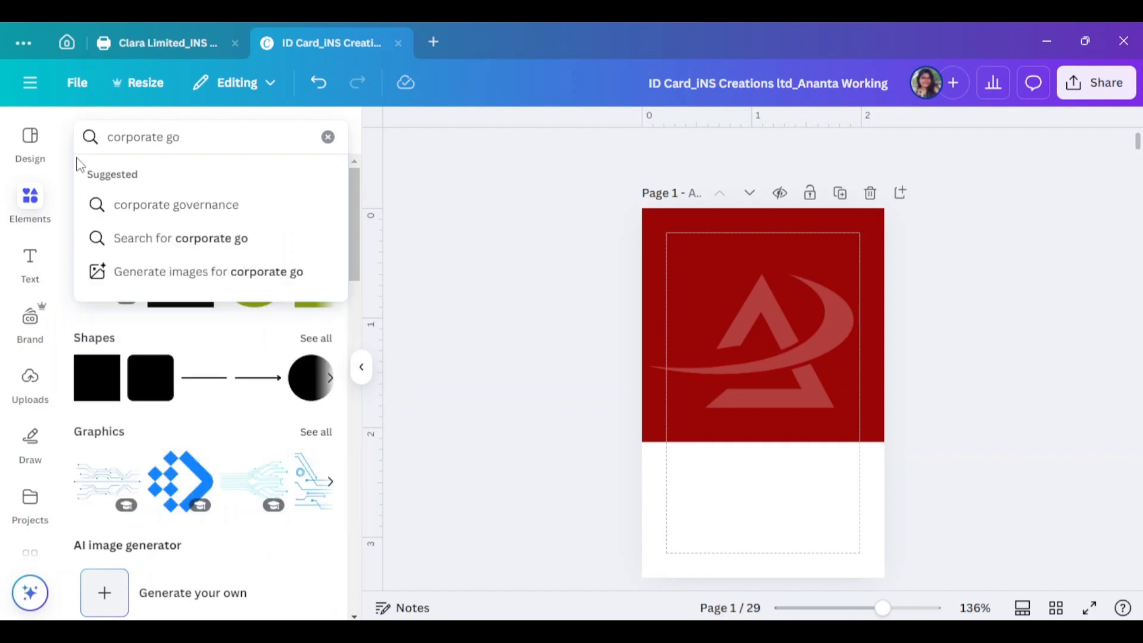
pyautogui.press('BackSpace')
pyautogui.write('irl')
pyautogui.press('Return')
pyautogui.click(192, 177)
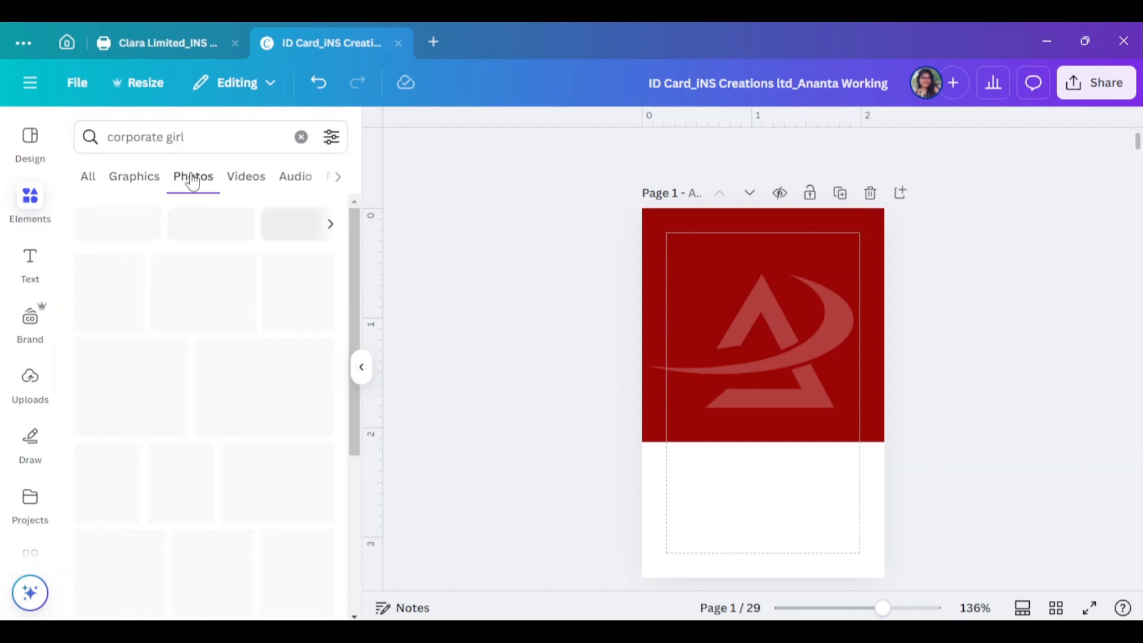
pyautogui.scroll(-5, 284, 358)
pyautogui.scroll(-10, 288, 359)
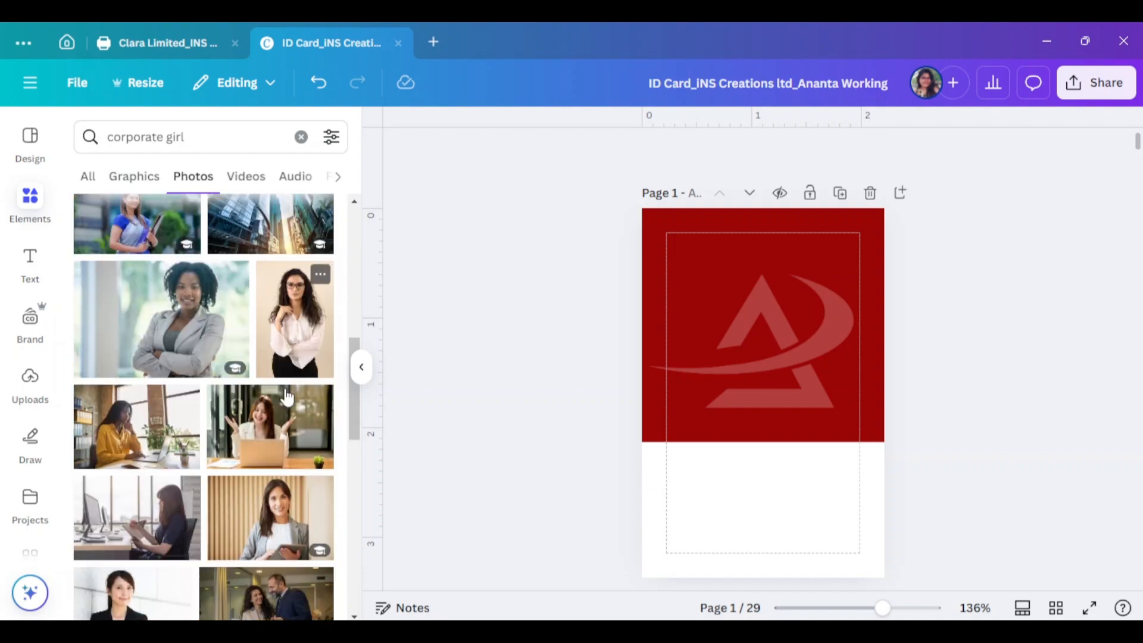
pyautogui.scroll(-10, 283, 417)
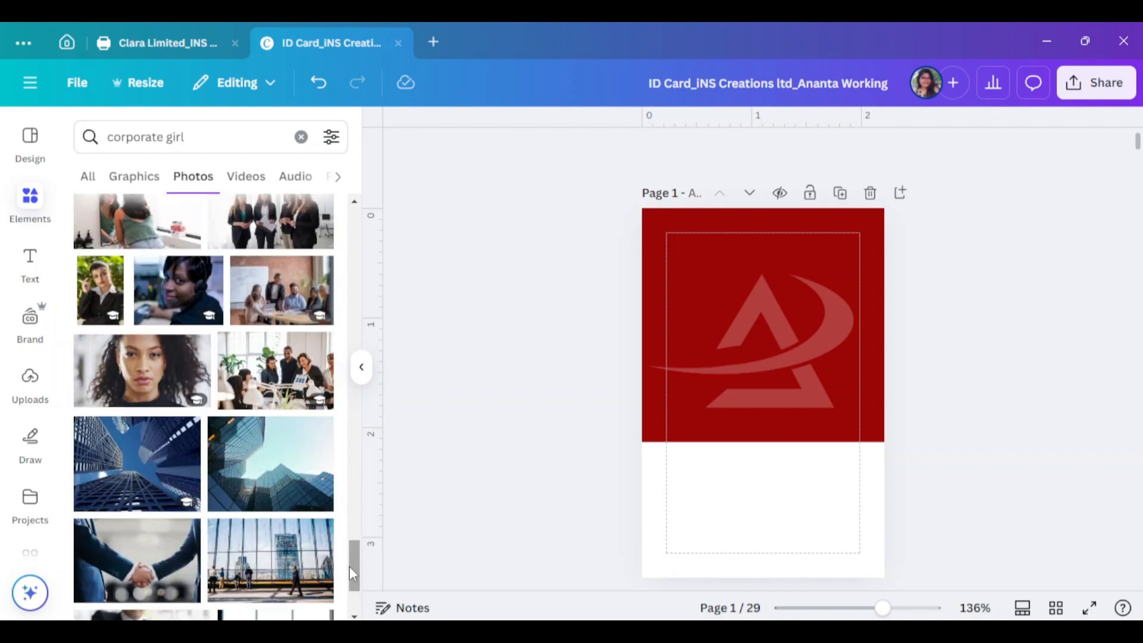
pyautogui.moveTo(353, 568); pyautogui.dragTo(352, 229)
pyautogui.scroll(-5, 203, 333)
pyautogui.scroll(-10, 200, 331)
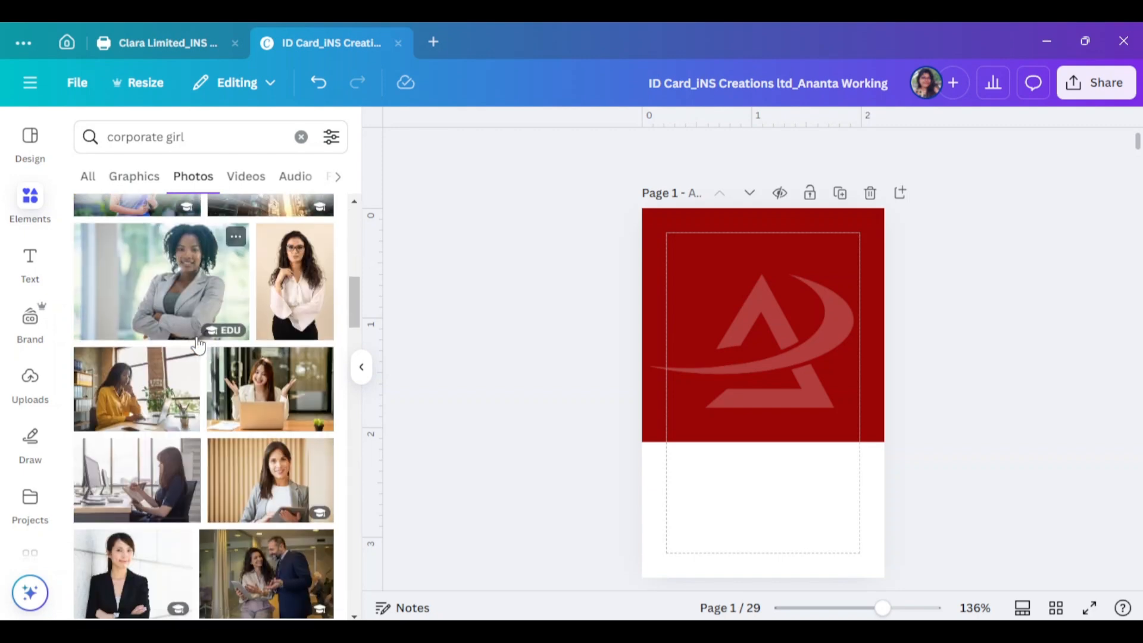
# Add the suited woman's photo to the card and remove its background
pyautogui.click(137, 407)
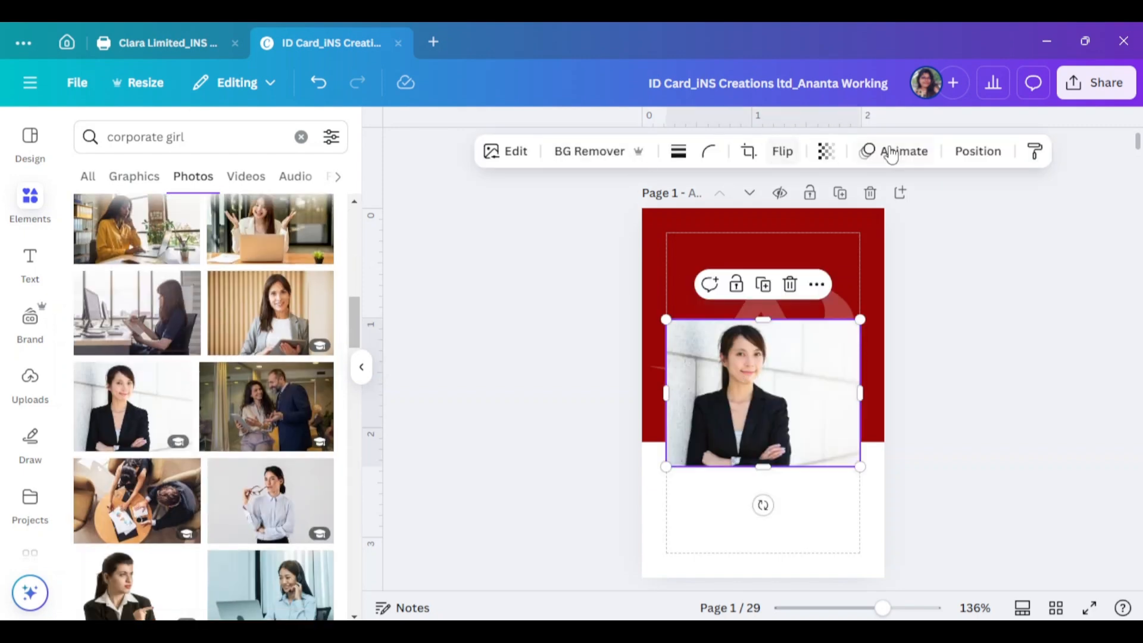
pyautogui.click(826, 152)
pyautogui.click(593, 152)
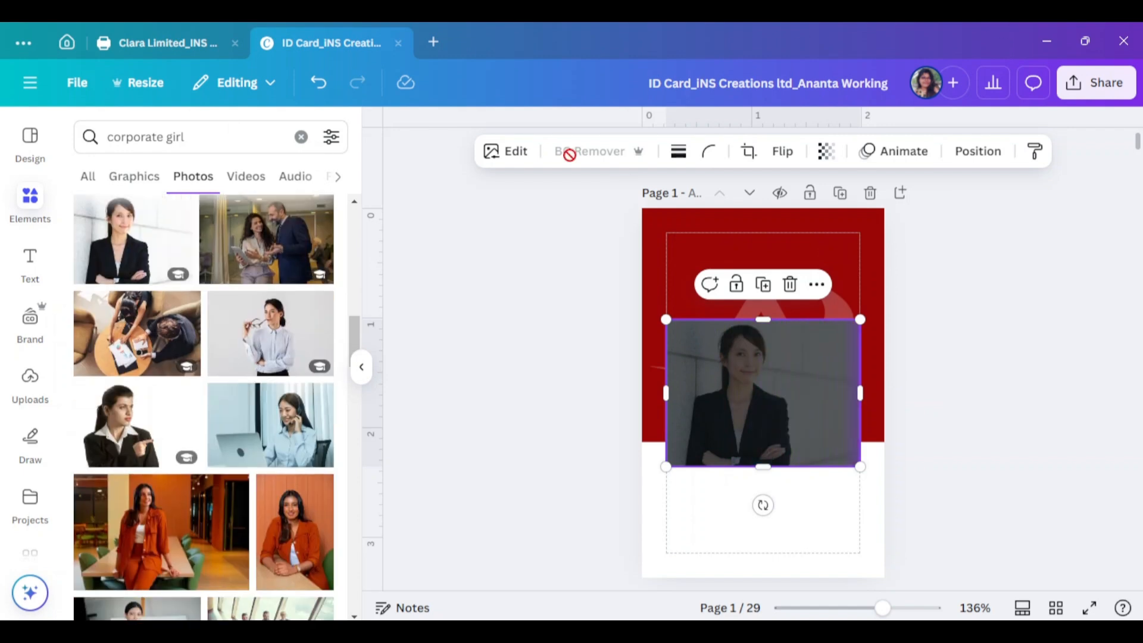
pyautogui.doubleClick(151, 140)
# Search Photos for 'office girl', add the suited woman photo and remove its background
pyautogui.write('office')
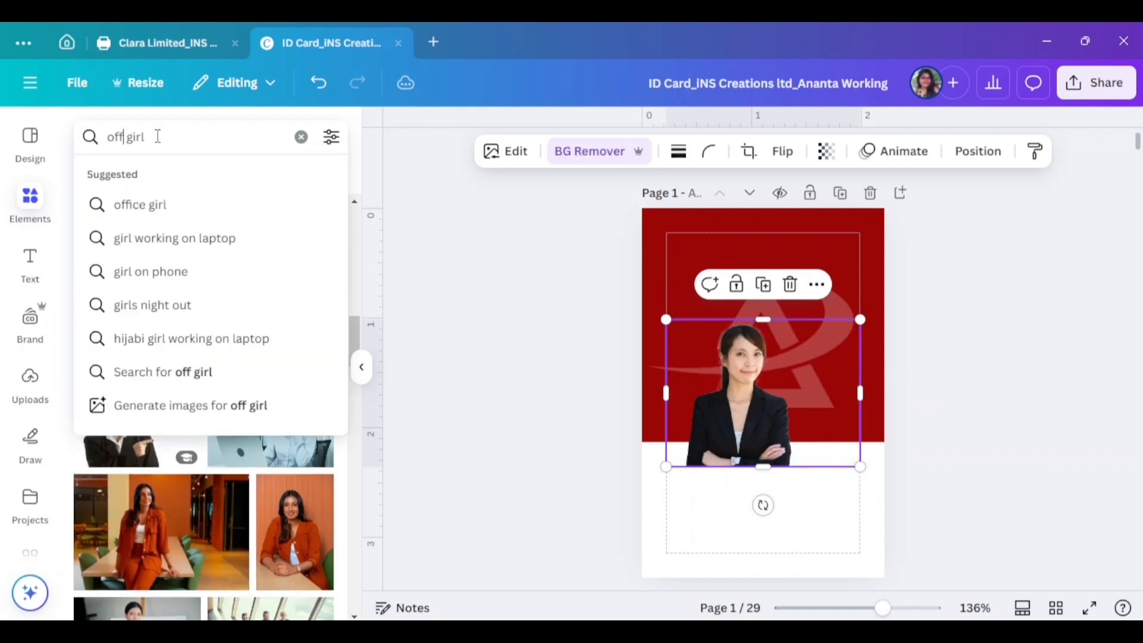
pyautogui.press('Return')
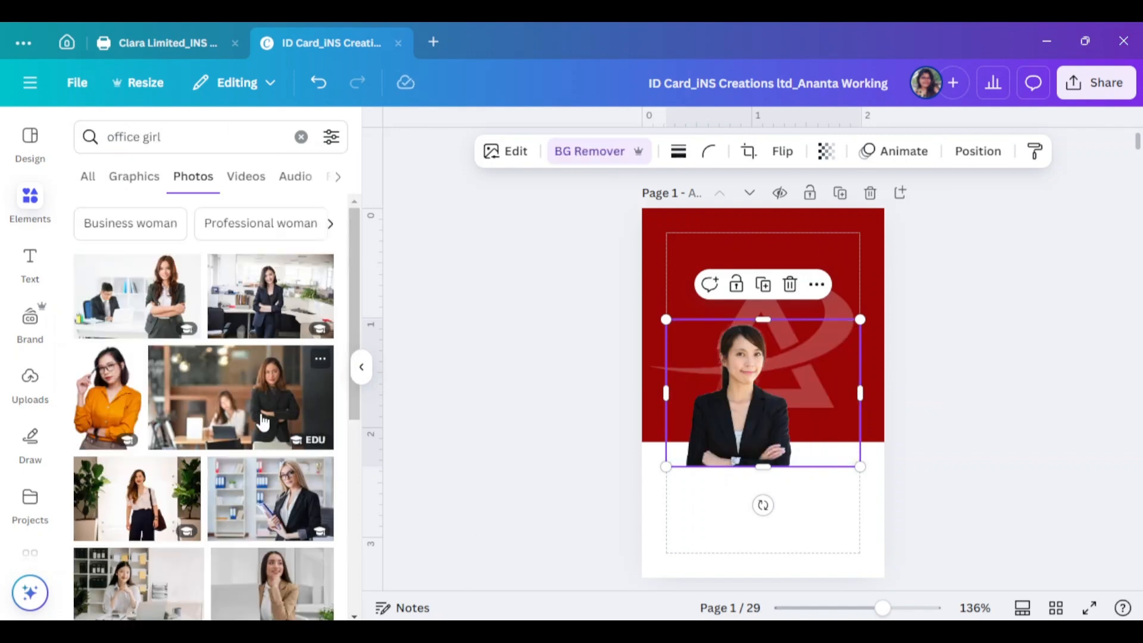
pyautogui.moveTo(264, 422); pyautogui.dragTo(796, 414)
pyautogui.click(876, 393)
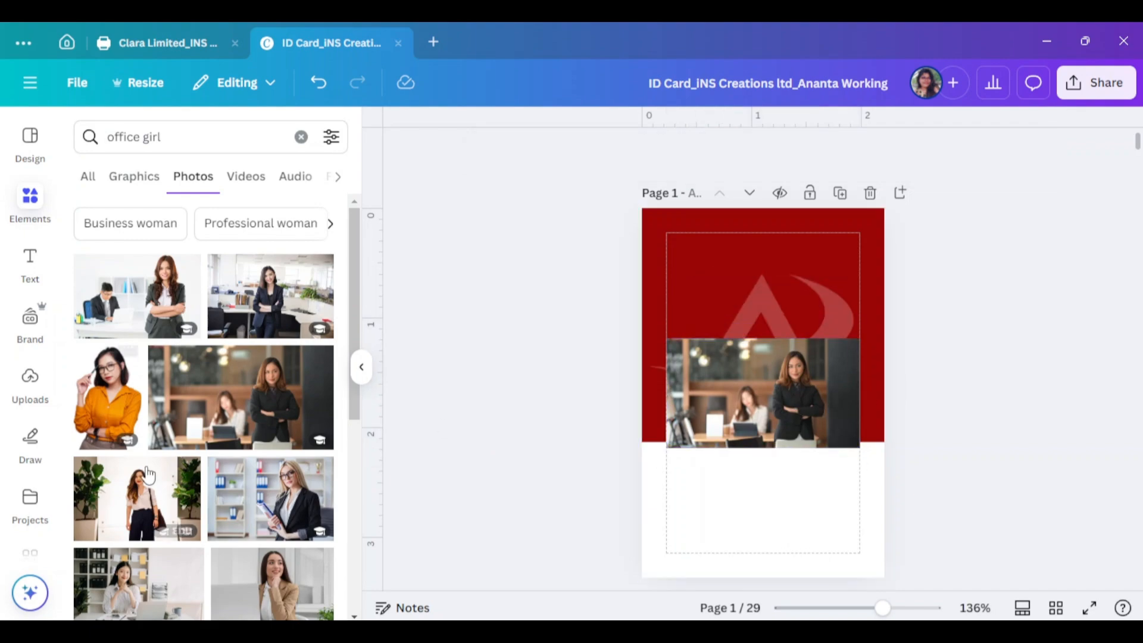
pyautogui.scroll(-6, 149, 474)
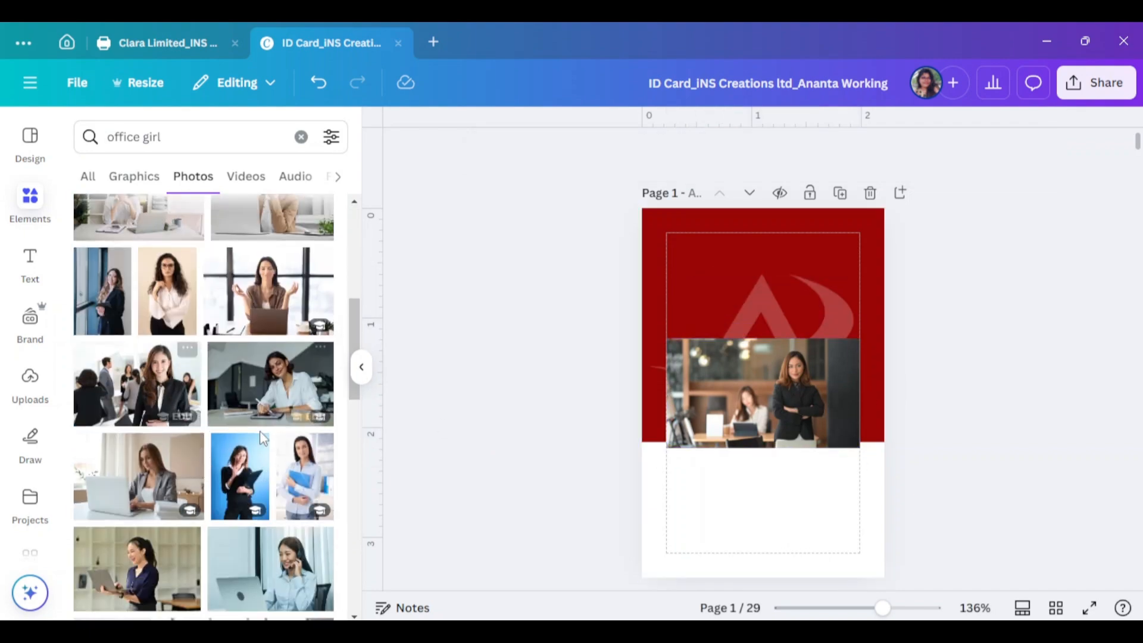
pyautogui.scroll(-10, 263, 439)
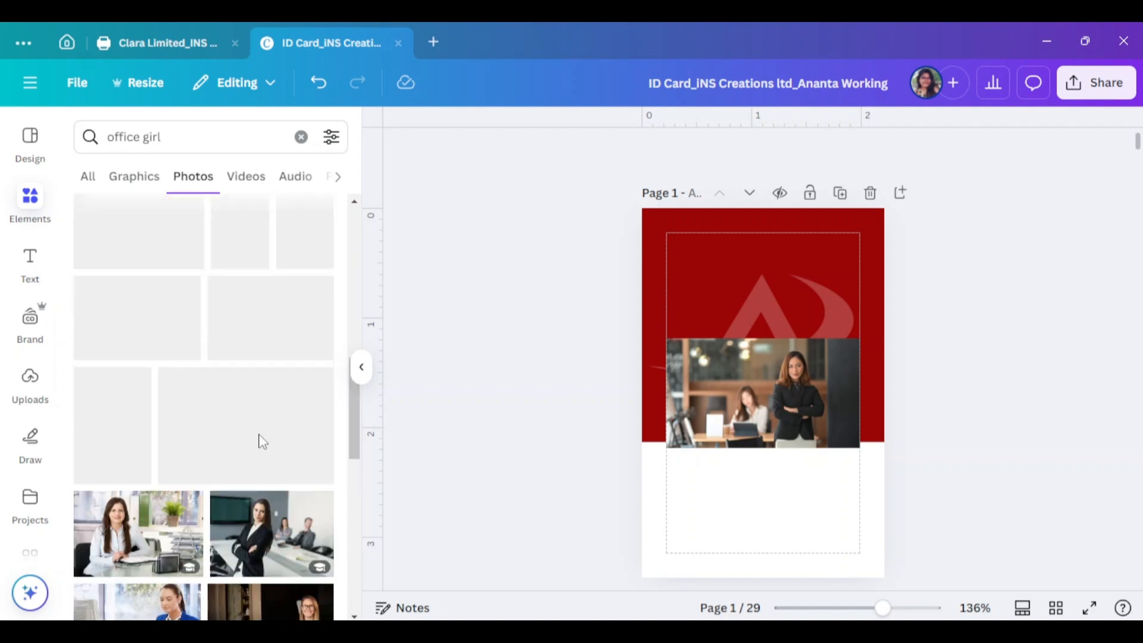
pyautogui.click(137, 301)
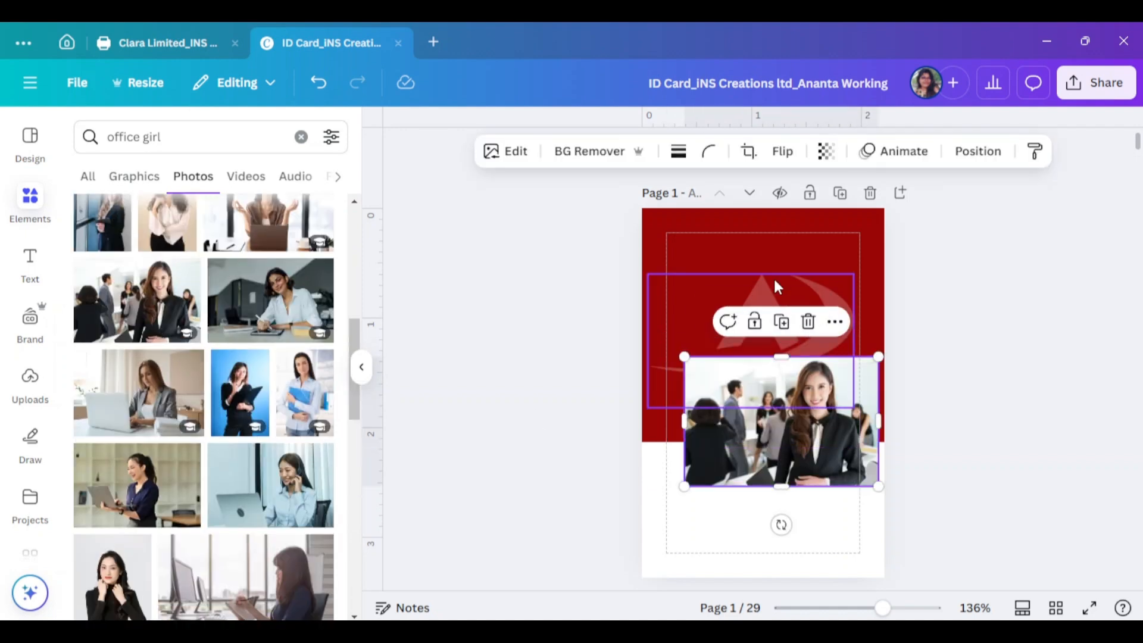
pyautogui.click(589, 150)
# Resize and position the cut-out so it rests on the red header's bottom edge
pyautogui.moveTo(684, 423); pyautogui.dragTo(756, 423)
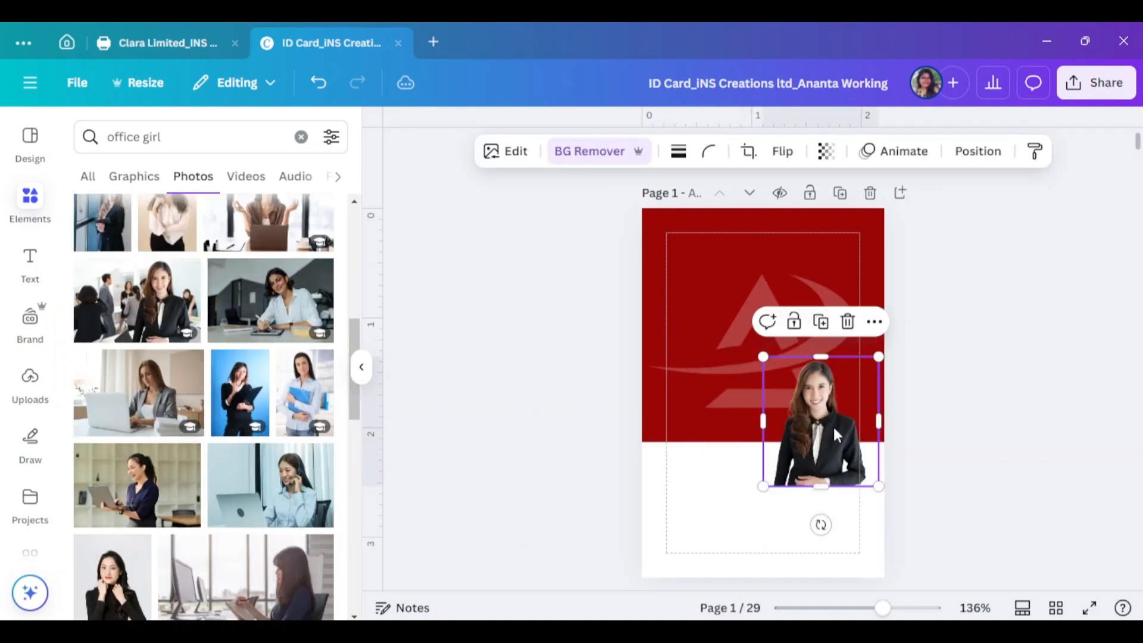
pyautogui.moveTo(835, 429); pyautogui.dragTo(776, 384)
pyautogui.moveTo(822, 312); pyautogui.dragTo(885, 242)
pyautogui.moveTo(797, 405); pyautogui.dragTo(832, 376)
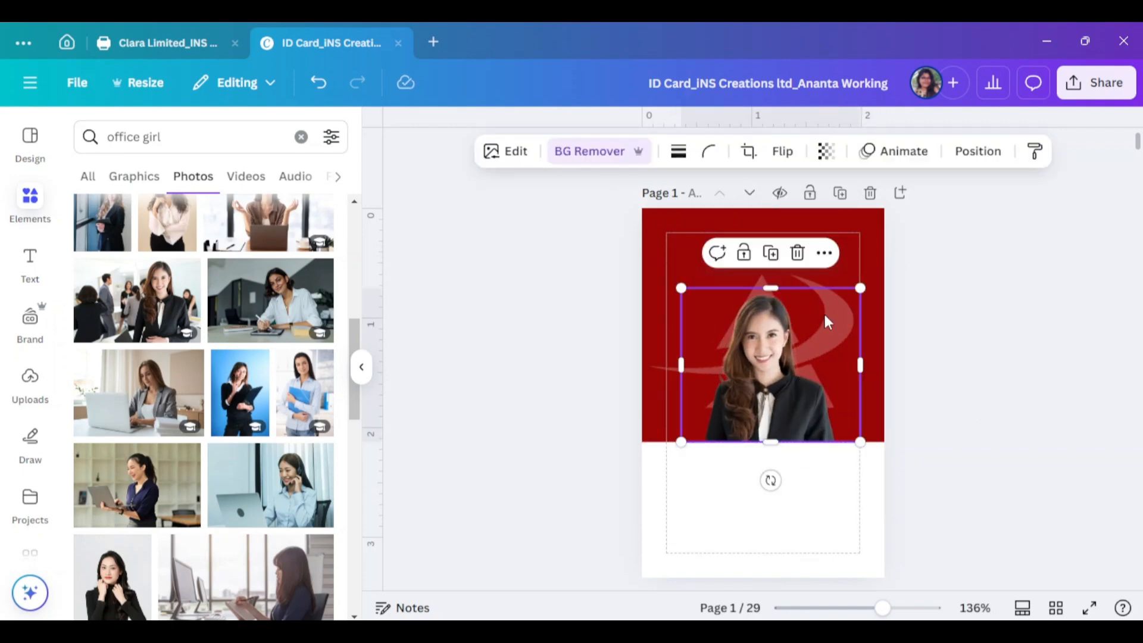
pyautogui.click(1064, 393)
pyautogui.click(363, 369)
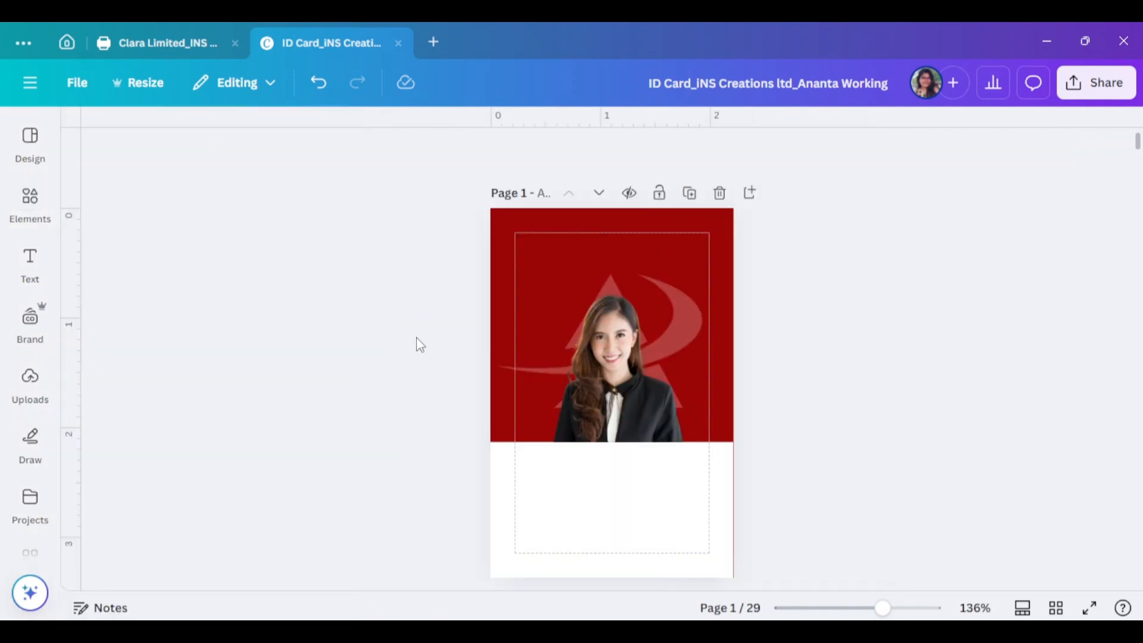
# Enlarge the woman's photo and centre it on the red header's bottom edge
pyautogui.click(634, 361)
pyautogui.moveTo(529, 287); pyautogui.dragTo(495, 259)
pyautogui.moveTo(613, 376)
pyautogui.mouseDown()
pyautogui.moveTo(613, 365)
pyautogui.moveTo(623, 375)
pyautogui.mouseUp()
pyautogui.moveTo(610, 319); pyautogui.dragTo(617, 315)
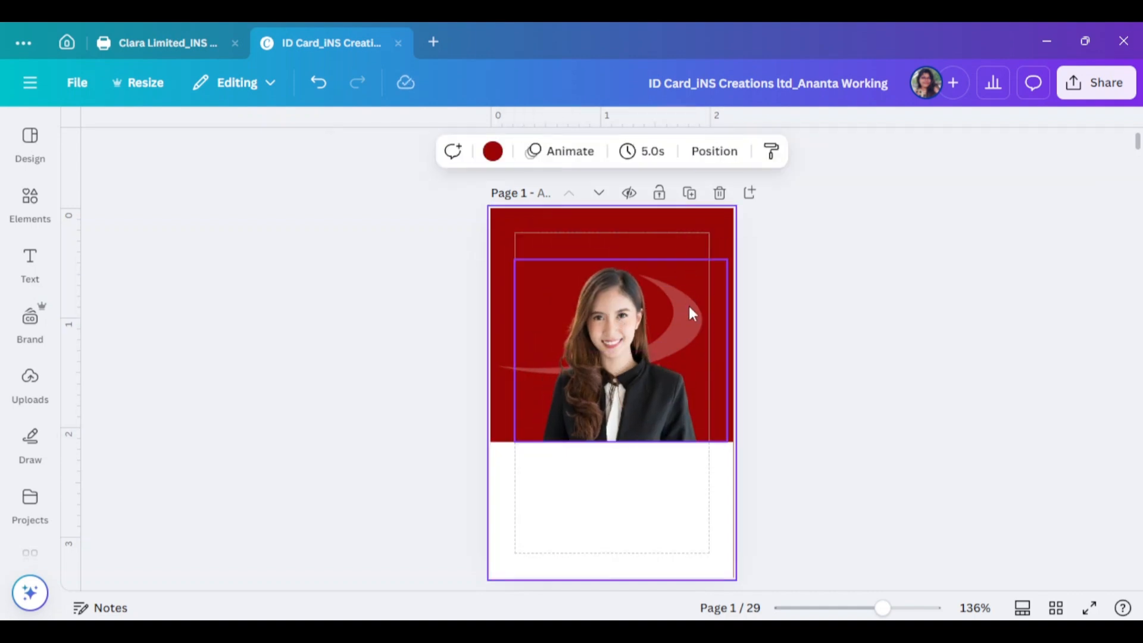
# Enlarge the faint swoosh logo behind her and shift it into place
pyautogui.click(525, 367)
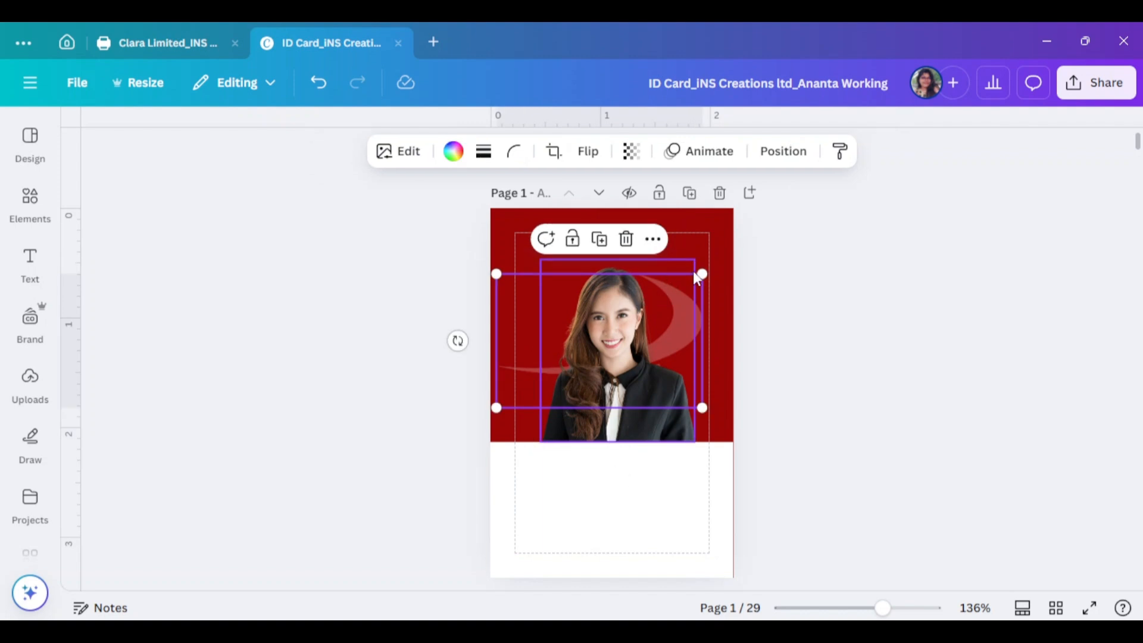
pyautogui.moveTo(708, 272); pyautogui.dragTo(745, 224)
pyautogui.moveTo(701, 309); pyautogui.dragTo(673, 316)
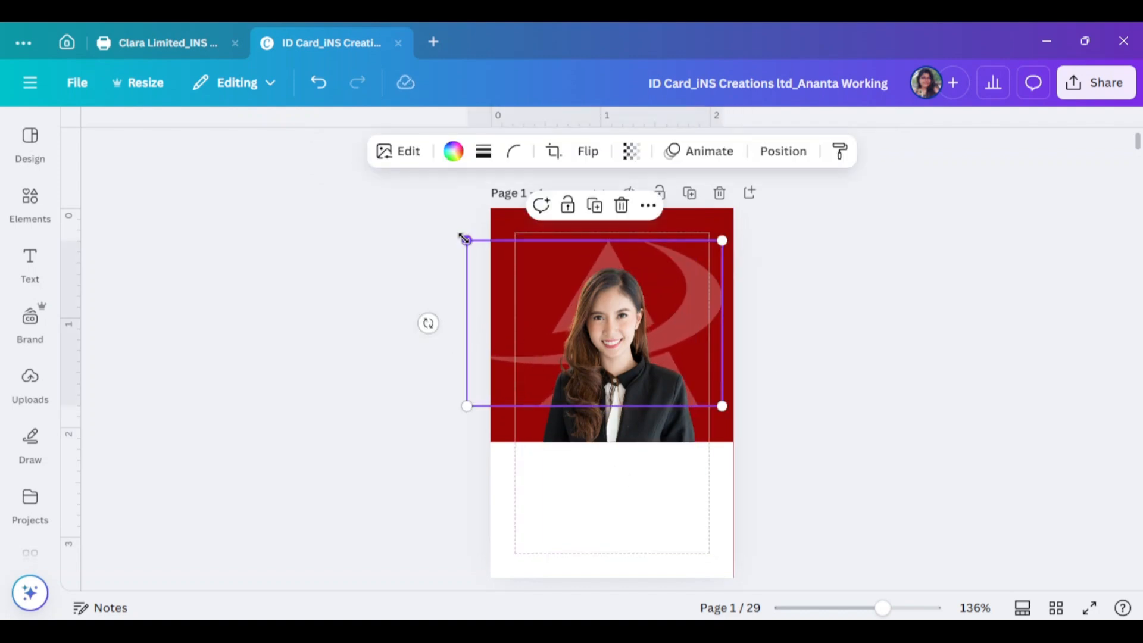
# Shrink the swoosh slightly, then search Graphics for 'm logo' and add the black M logo
pyautogui.moveTo(467, 240); pyautogui.dragTo(490, 255)
pyautogui.click(30, 203)
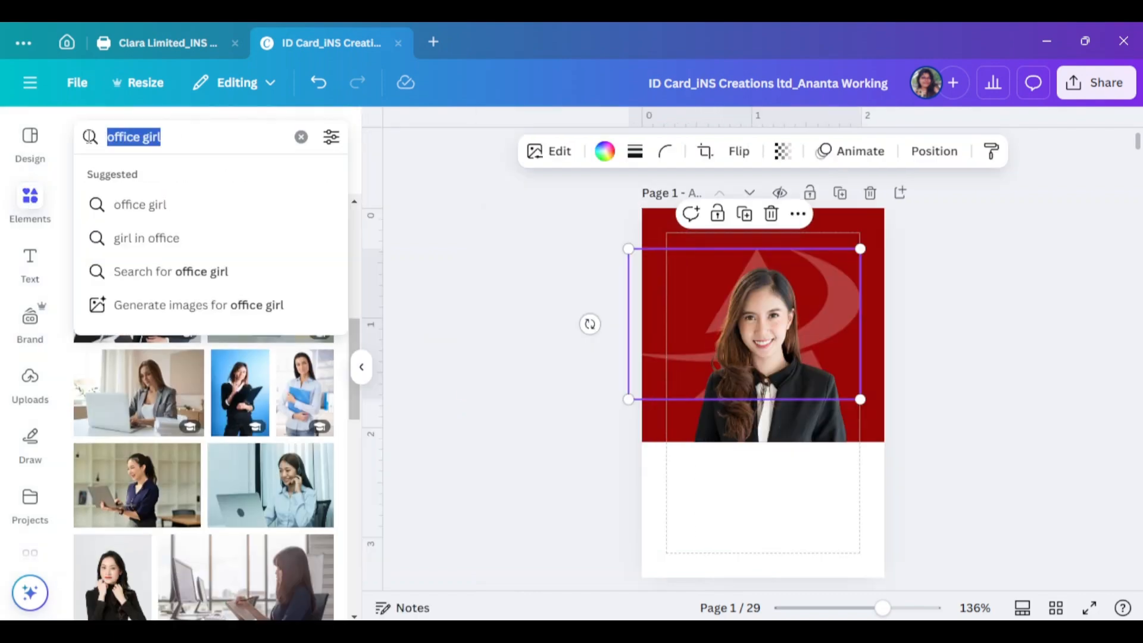
pyautogui.write('media log')
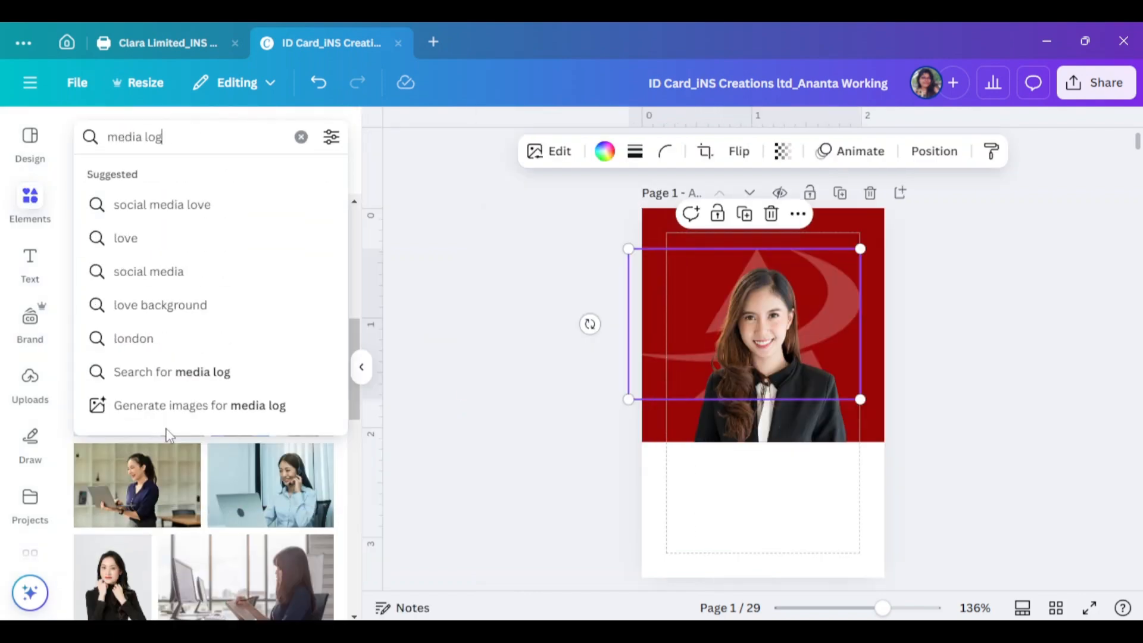
pyautogui.write('o')
pyautogui.press('Return')
pyautogui.click(134, 176)
pyautogui.scroll(-4, 217, 468)
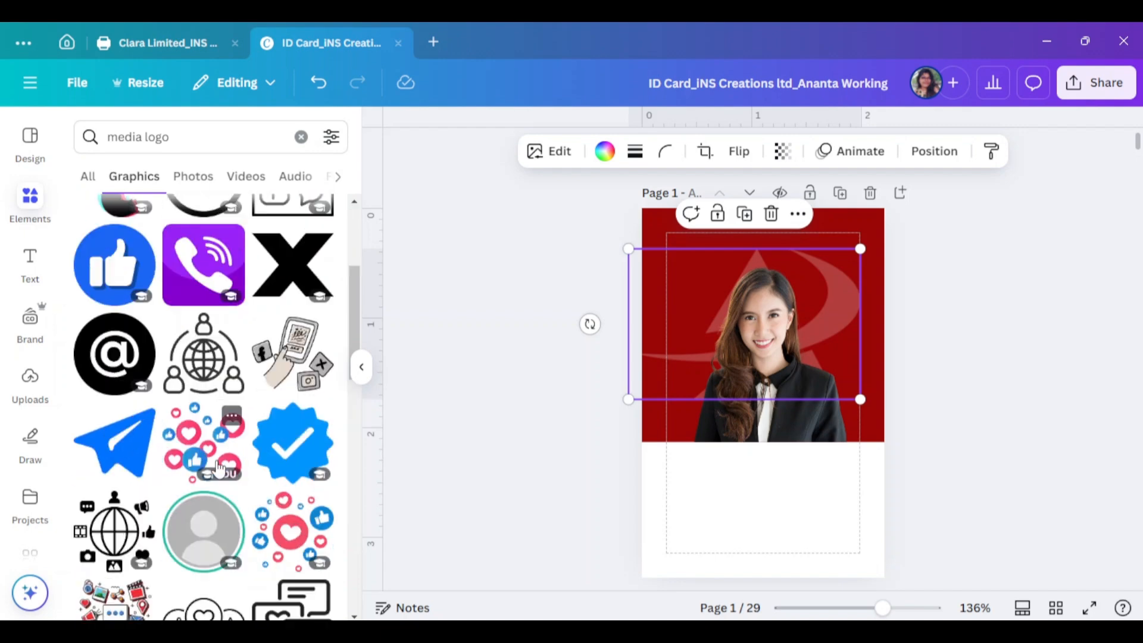
pyautogui.scroll(-10, 218, 468)
pyautogui.moveTo(141, 137); pyautogui.dragTo(77, 137)
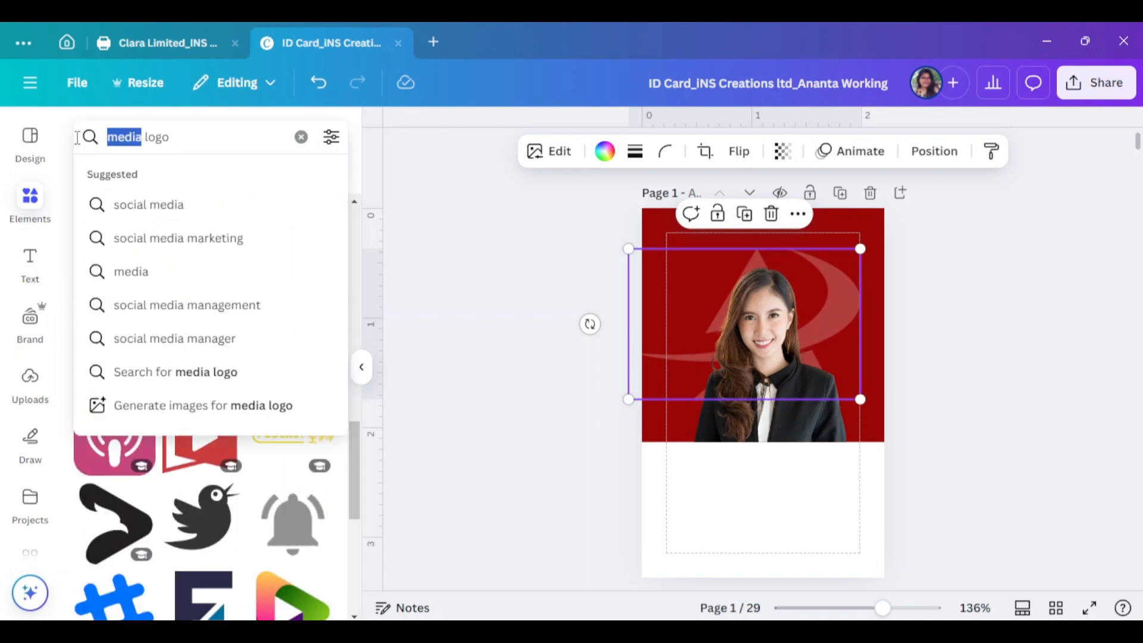
pyautogui.write('m')
pyautogui.press('Return')
pyautogui.scroll(-2, 204, 310)
pyautogui.click(204, 309)
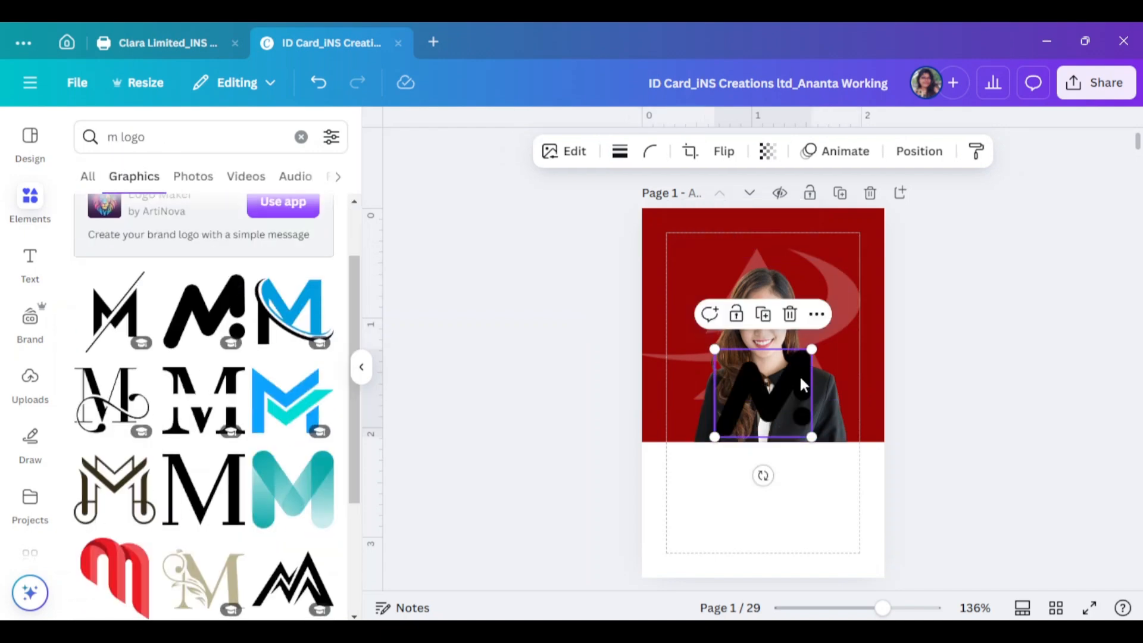
# Delete the swoosh watermark, then enlarge the M logo and move it up into the header
pyautogui.click(857, 289)
pyautogui.click(859, 287)
pyautogui.press('Delete')
pyautogui.click(783, 385)
pyautogui.moveTo(783, 385); pyautogui.dragTo(773, 316)
pyautogui.moveTo(803, 369); pyautogui.dragTo(856, 418)
pyautogui.moveTo(829, 366); pyautogui.dragTo(803, 355)
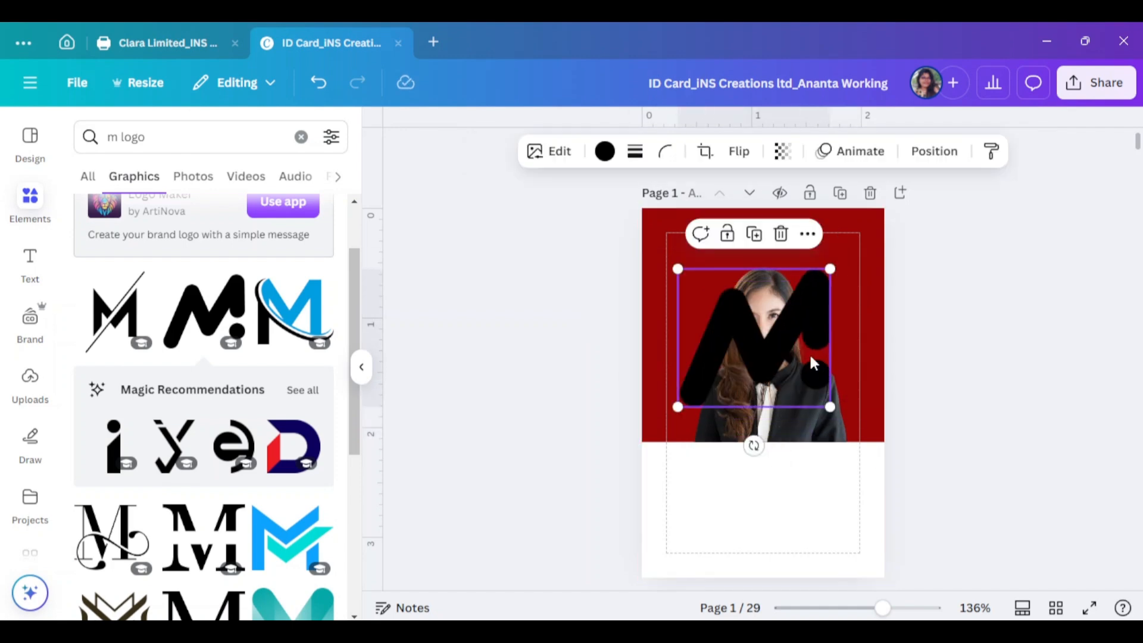
# Colour the M logo light grey and set its transparency to 41
pyautogui.click(605, 151)
pyautogui.scroll(-8, 232, 524)
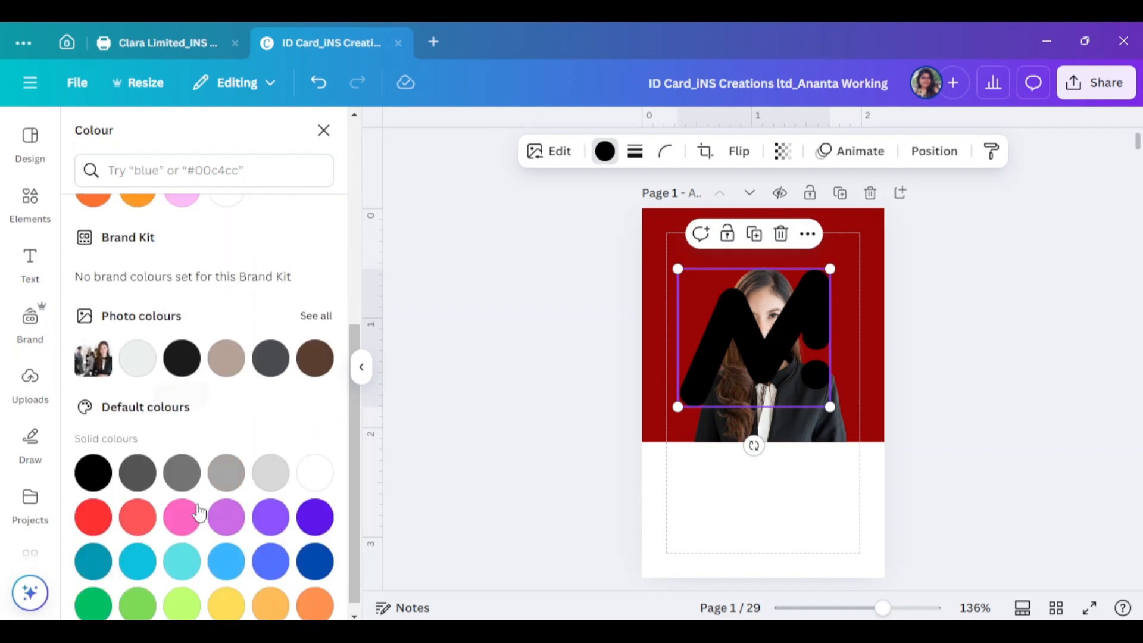
pyautogui.click(271, 458)
pyautogui.click(782, 151)
pyautogui.moveTo(821, 219); pyautogui.dragTo(748, 219)
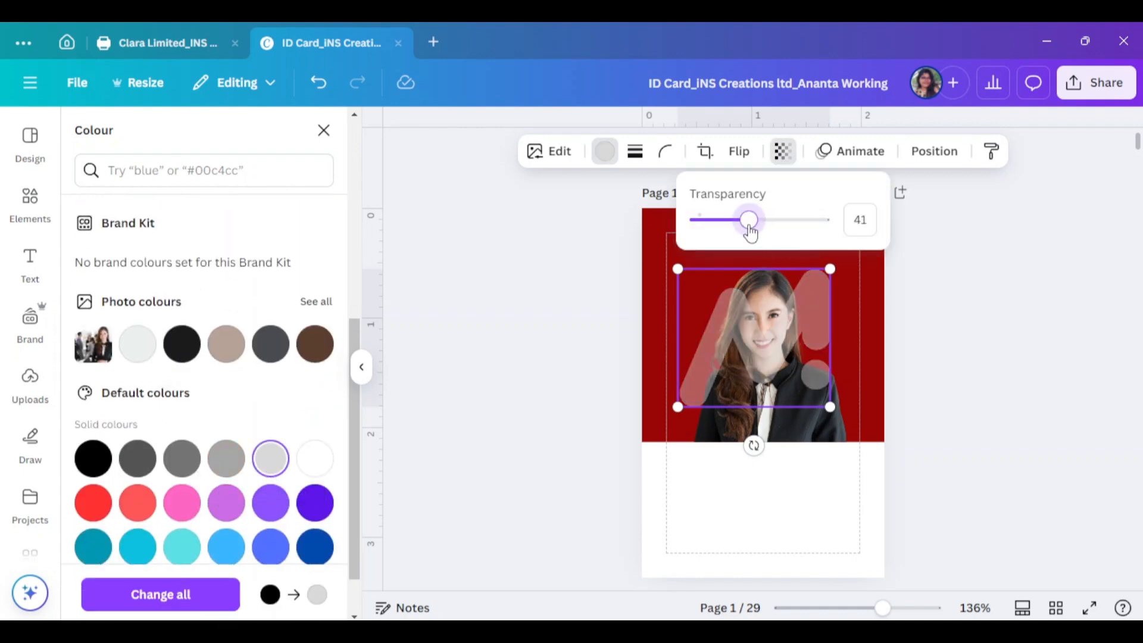
# Send the M logo backward so it sits behind the woman's photo
pyautogui.rightClick(811, 309)
pyautogui.moveTo(860, 334)
pyautogui.click(673, 402)
pyautogui.click(908, 307)
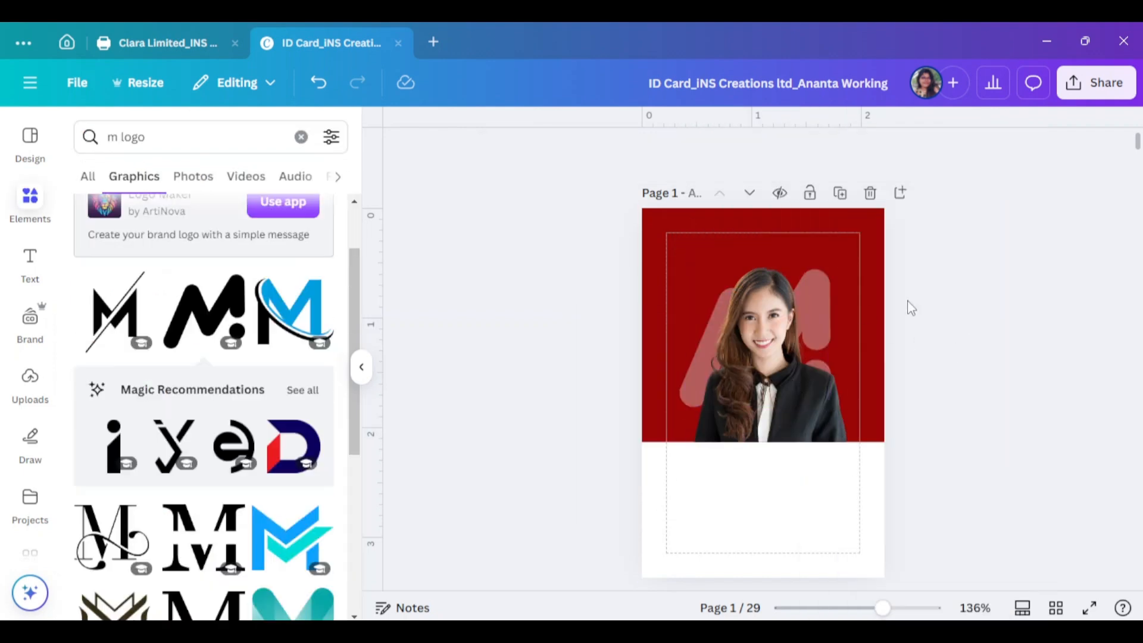
pyautogui.moveTo(819, 271)
pyautogui.mouseDown()
pyautogui.moveTo(815, 258)
pyautogui.moveTo(820, 271)
pyautogui.mouseUp()
# Trim the photo's top edge and place a small M logo in the card's top-left corner
pyautogui.moveTo(775, 257); pyautogui.dragTo(779, 267)
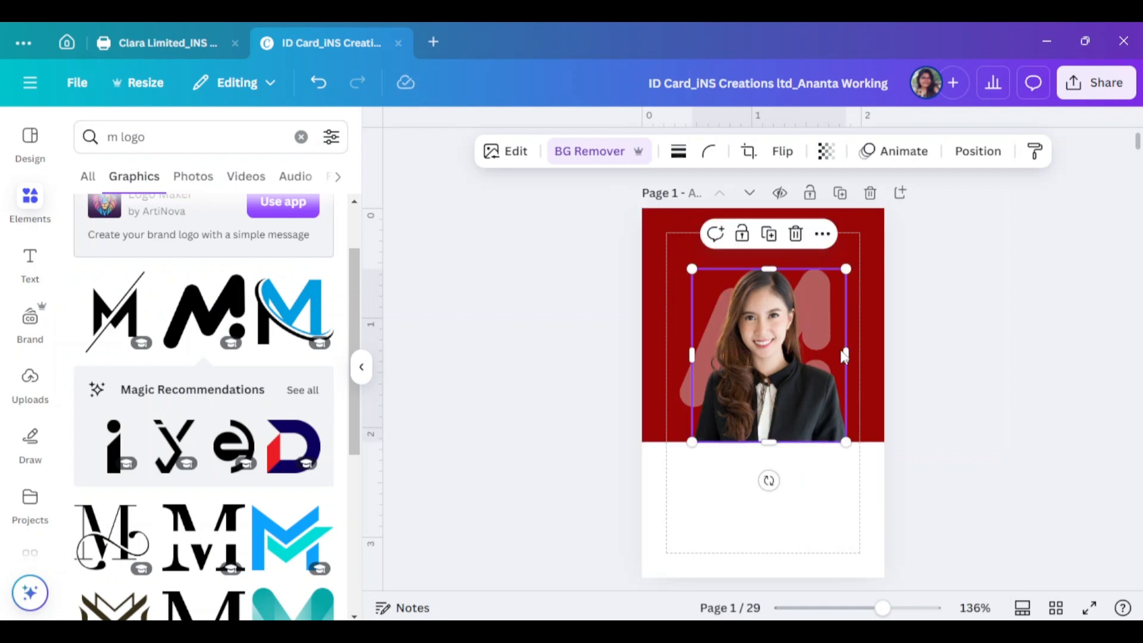
pyautogui.click(969, 355)
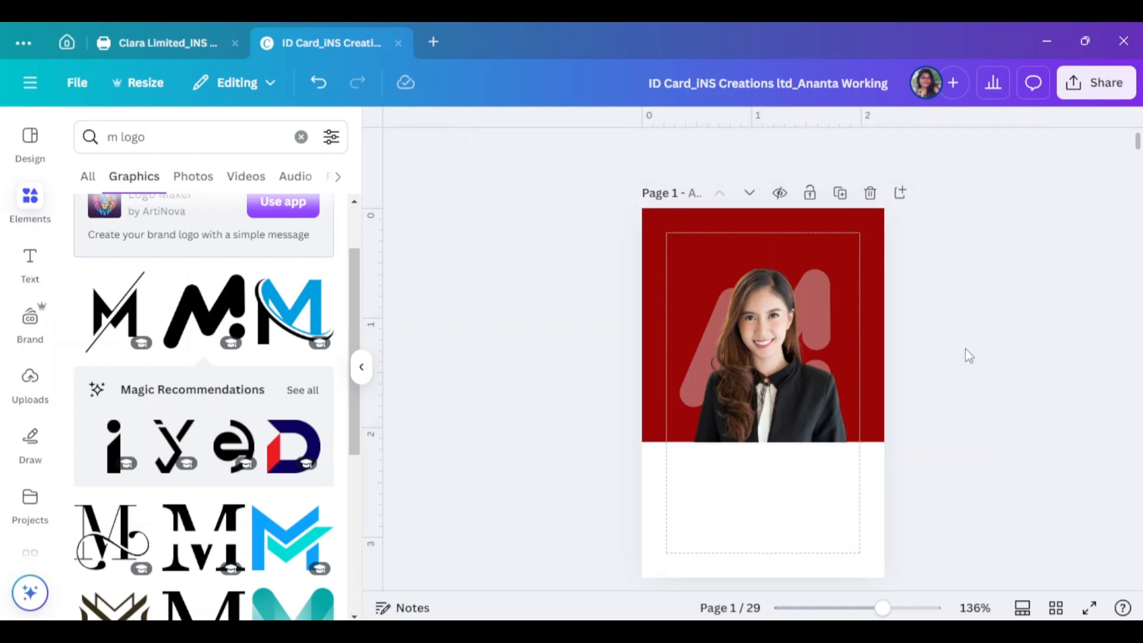
pyautogui.click(691, 391)
pyautogui.moveTo(775, 344); pyautogui.dragTo(692, 237)
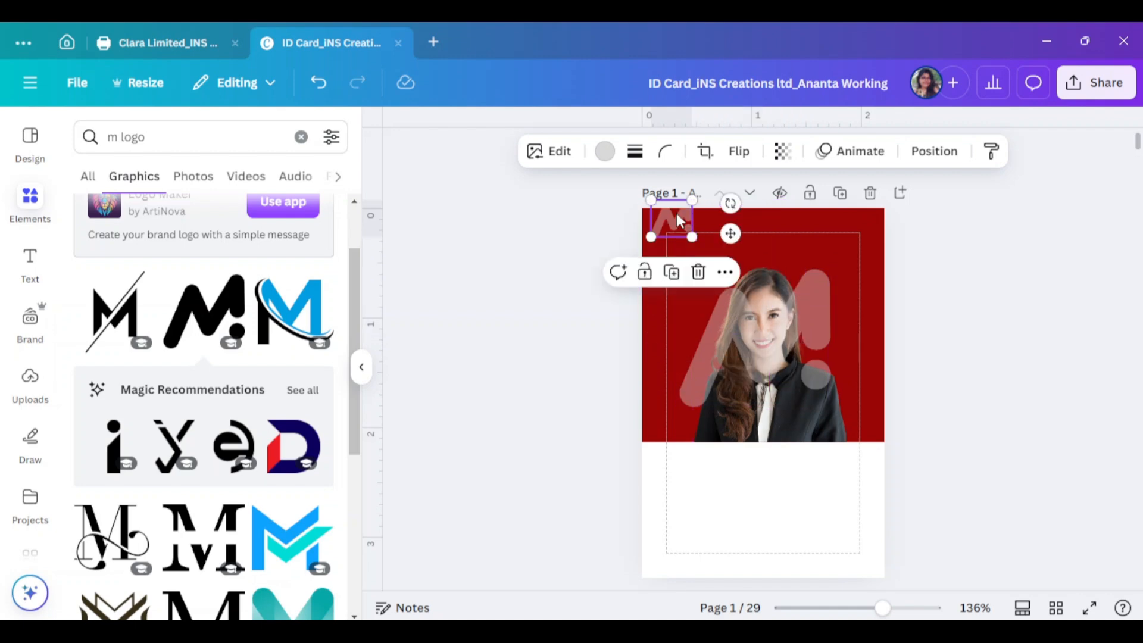
# Make the small M logo white and fully opaque
pyautogui.click(604, 153)
pyautogui.scroll(-2, 212, 417)
pyautogui.click(271, 315)
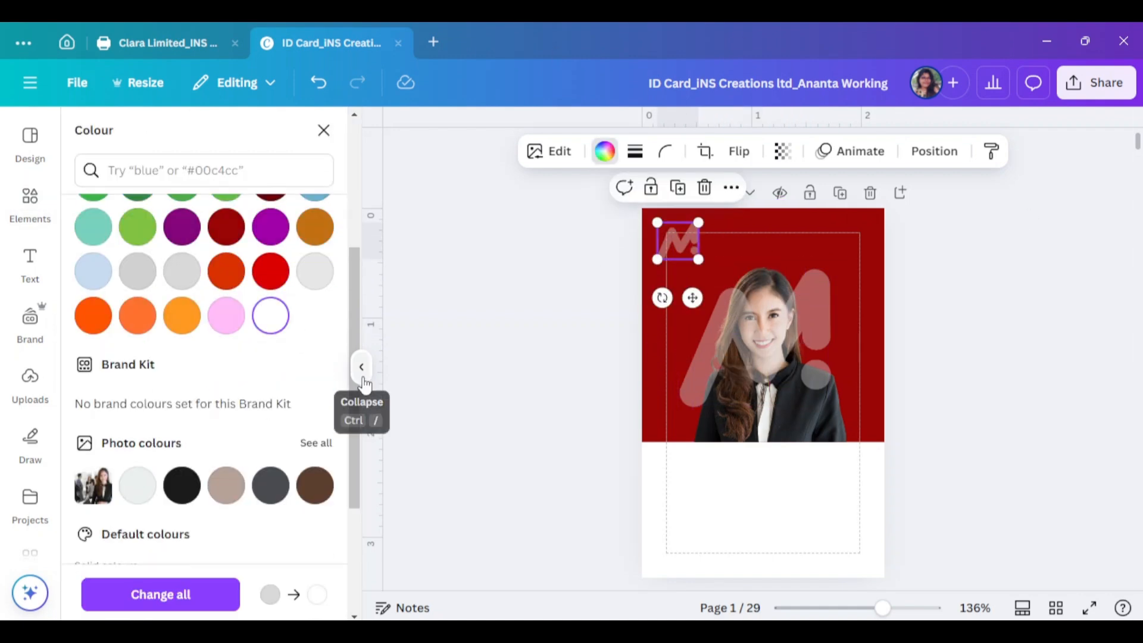
pyautogui.click(784, 151)
pyautogui.moveTo(749, 220); pyautogui.dragTo(839, 225)
pyautogui.click(669, 251)
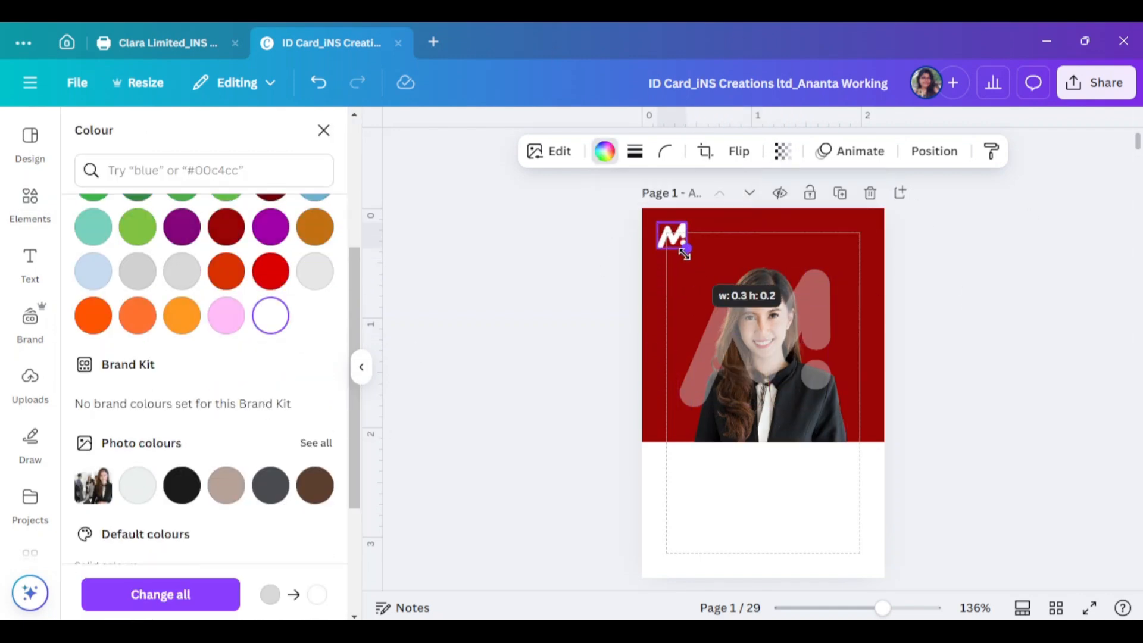
pyautogui.press('Escape')
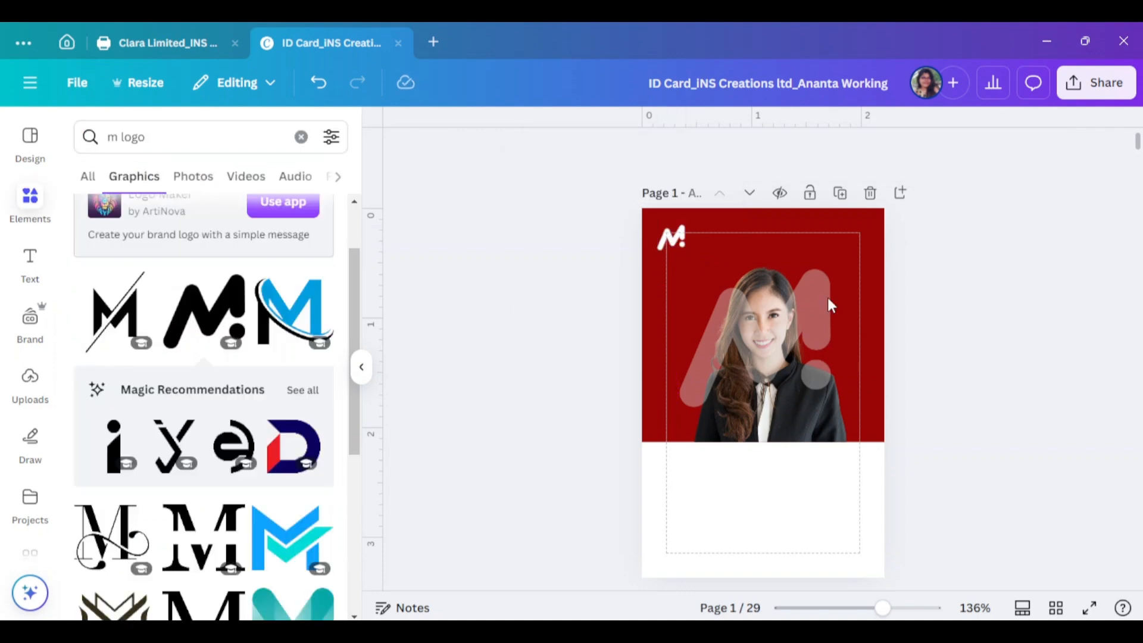
pyautogui.click(365, 376)
# Send the big faded M behind the photo, then enlarge it and move it to the photo's right edge
pyautogui.click(638, 324)
pyautogui.rightClick(637, 323)
pyautogui.moveTo(697, 331)
pyautogui.click(941, 434)
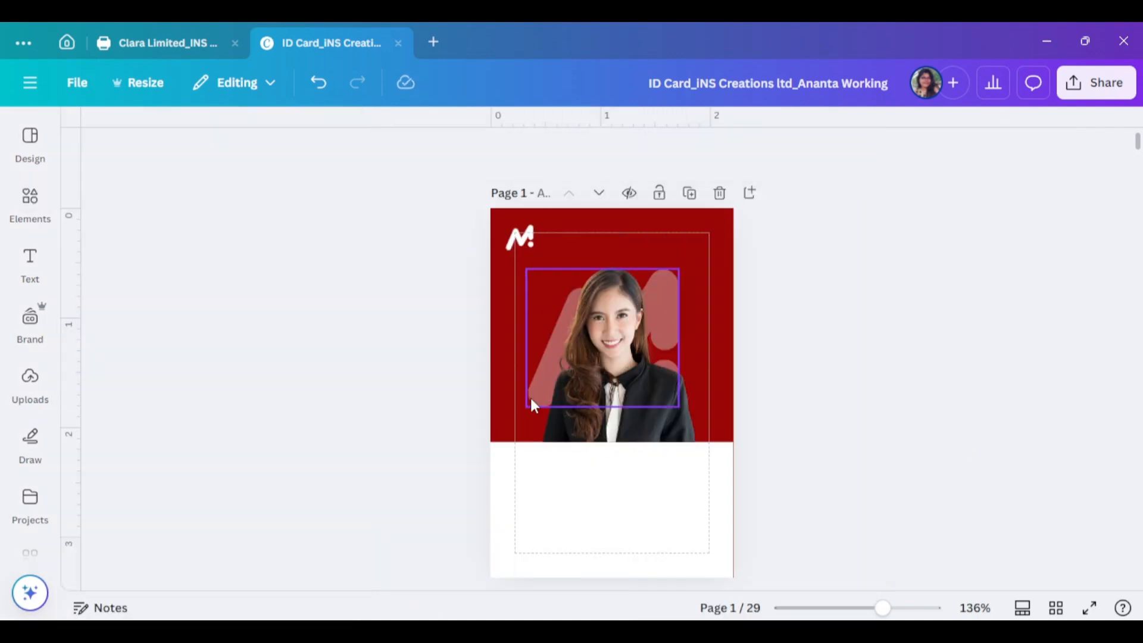
pyautogui.moveTo(532, 401); pyautogui.dragTo(529, 403)
pyautogui.moveTo(679, 277); pyautogui.dragTo(724, 237)
pyautogui.moveTo(715, 282); pyautogui.dragTo(675, 293)
pyautogui.click(873, 331)
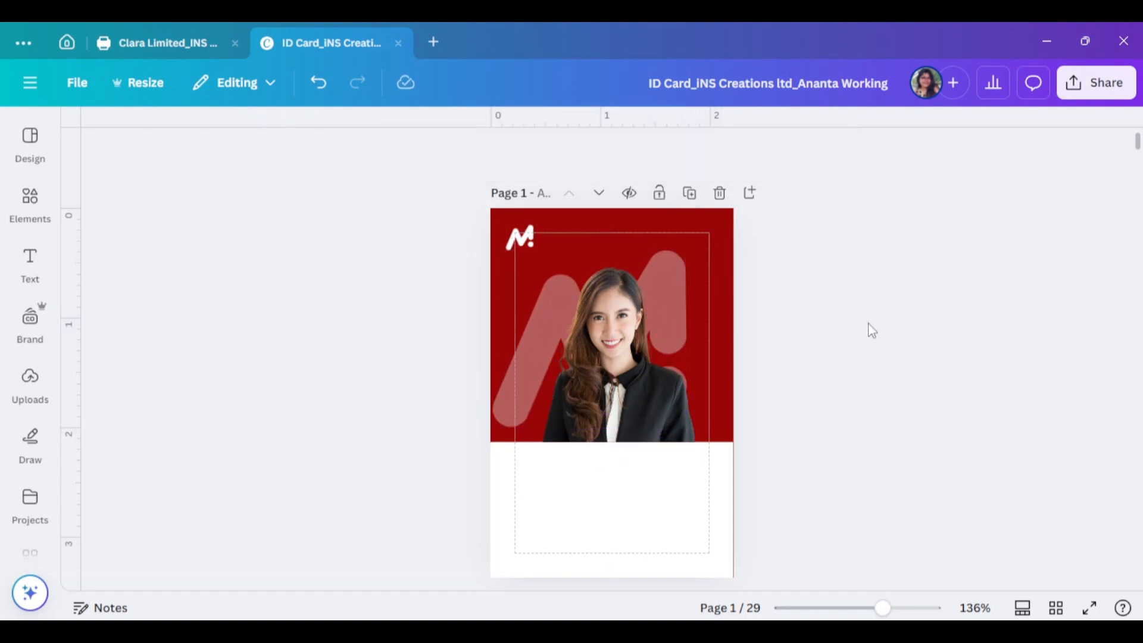
# Shift the pale M shape right using Position, then zoom in on the card's top
pyautogui.click(675, 261)
pyautogui.click(780, 151)
pyautogui.click(236, 493)
pyautogui.click(852, 356)
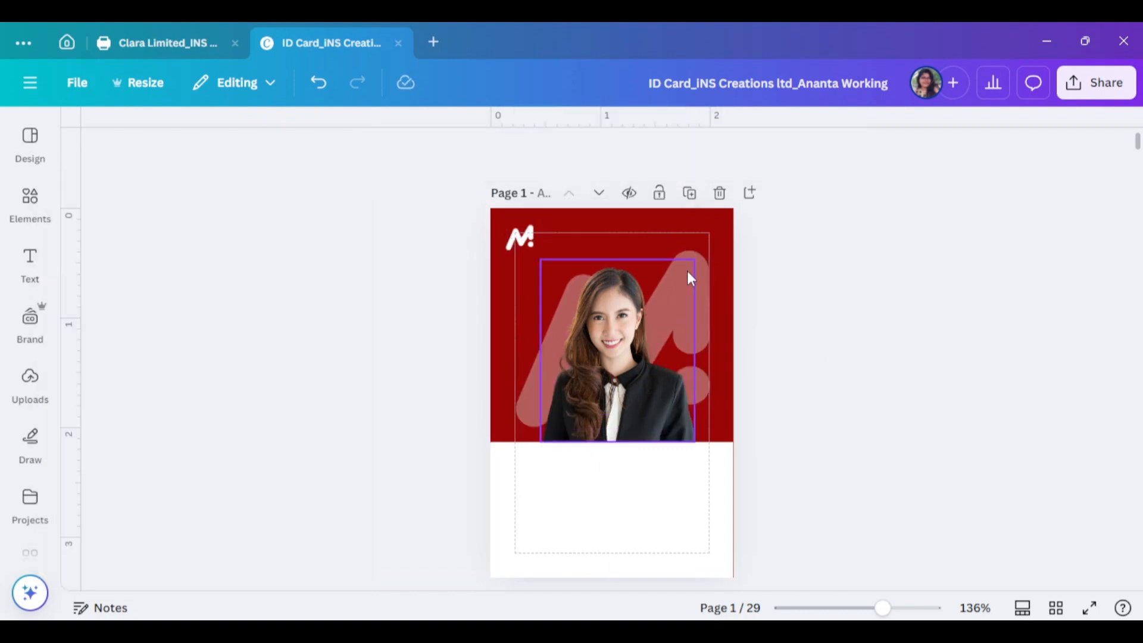
pyautogui.moveTo(880, 609); pyautogui.dragTo(921, 609)
pyautogui.scroll(3, 608, 454)
# Add a body text box with the Innovative text in Poppins and move it up beside the logo
pyautogui.click(30, 262)
pyautogui.click(204, 424)
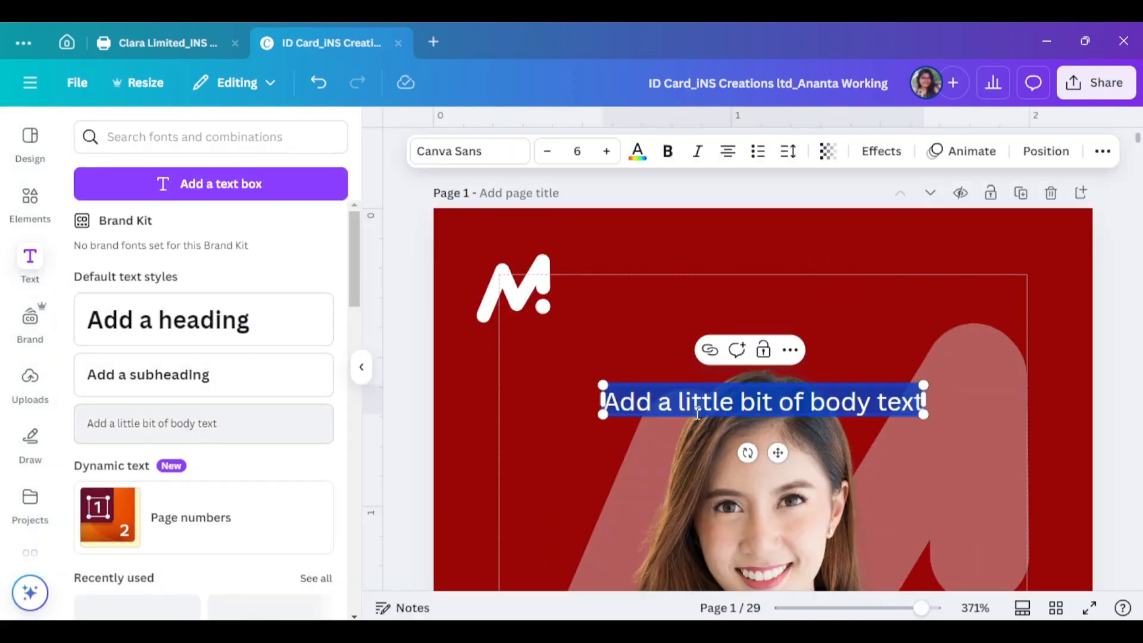
pyautogui.doubleClick(791, 405)
pyautogui.write('Innd')
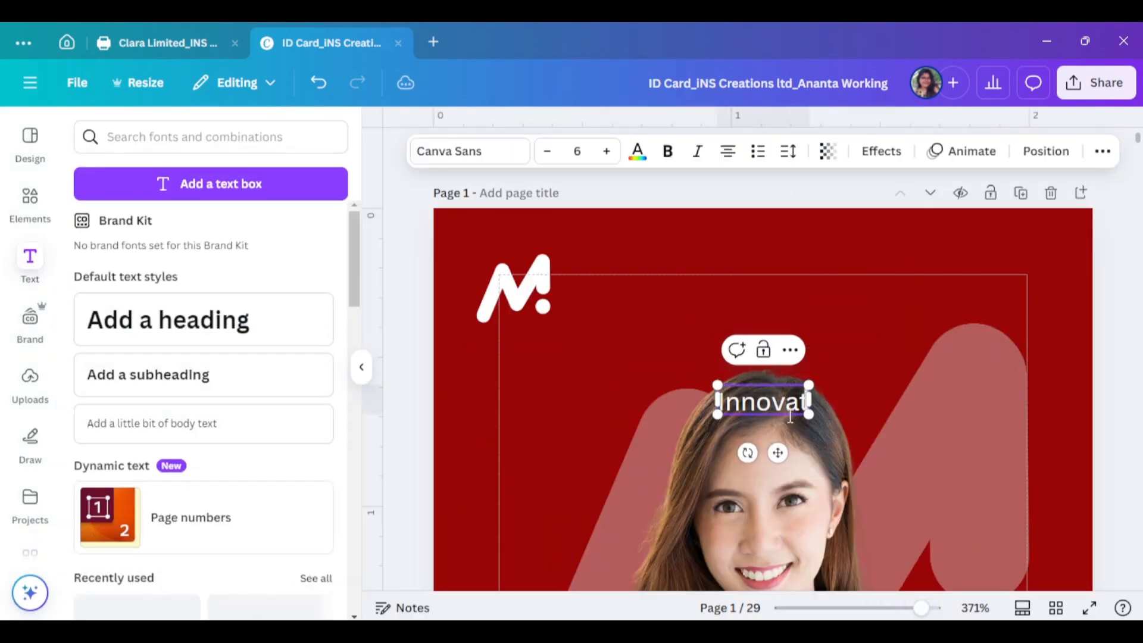
pyautogui.click(442, 140)
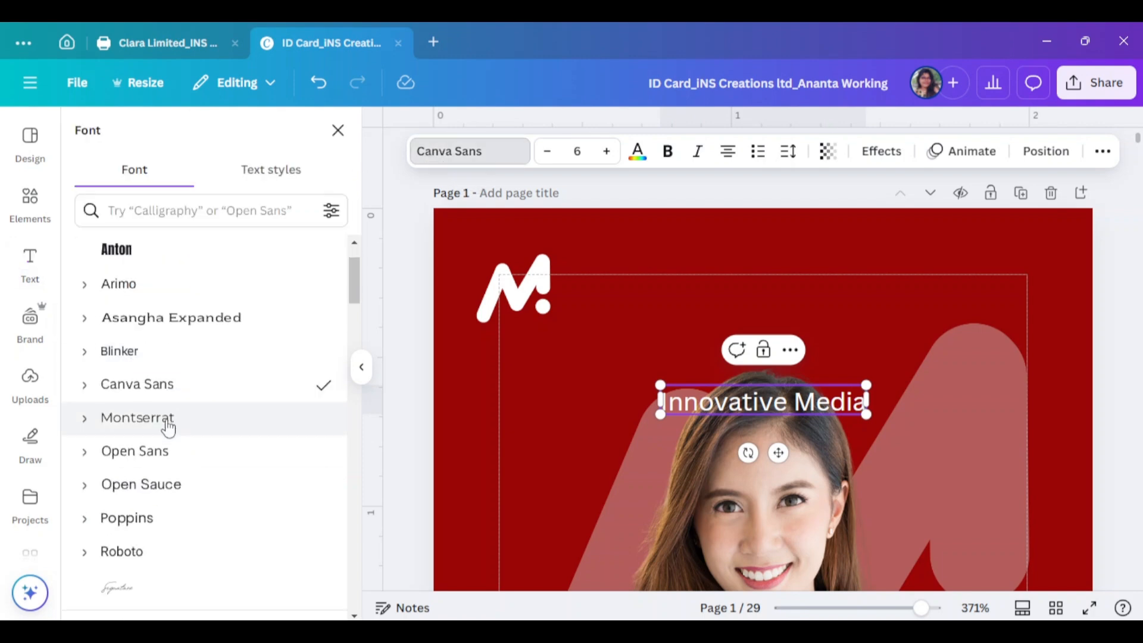
pyautogui.scroll(-2, 164, 421)
pyautogui.click(163, 424)
pyautogui.press('Escape')
pyautogui.moveTo(832, 408); pyautogui.dragTo(726, 283)
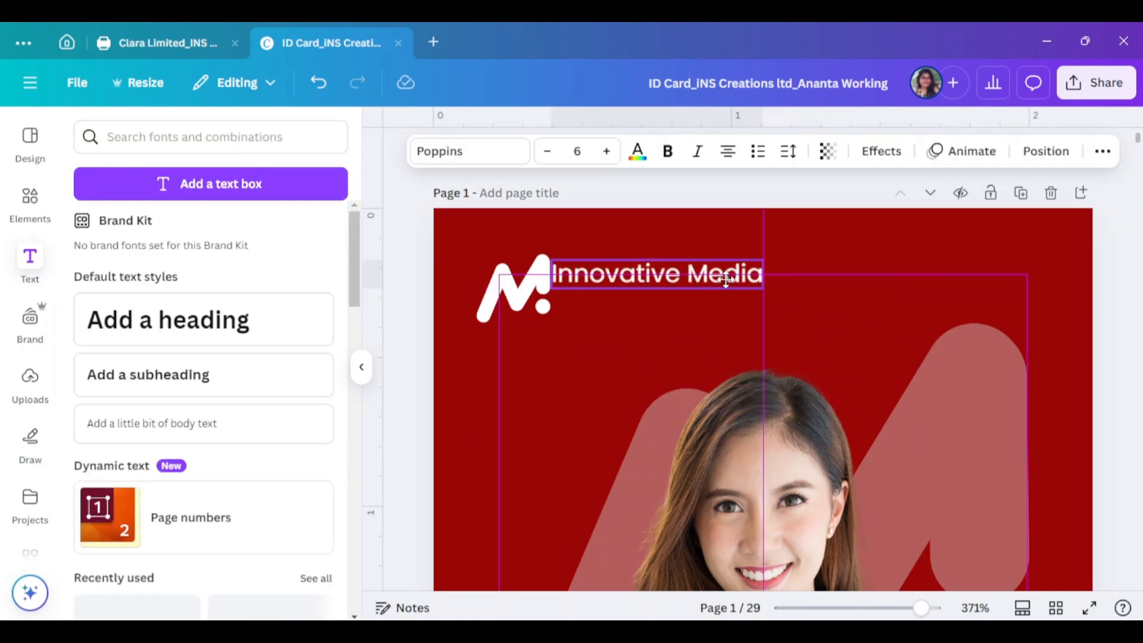
# Move the M logo top-left, place the text beside it, and break it onto two lines
pyautogui.click(539, 310)
pyautogui.click(548, 331)
pyautogui.moveTo(522, 300); pyautogui.dragTo(503, 269)
pyautogui.moveTo(628, 274); pyautogui.dragTo(609, 265)
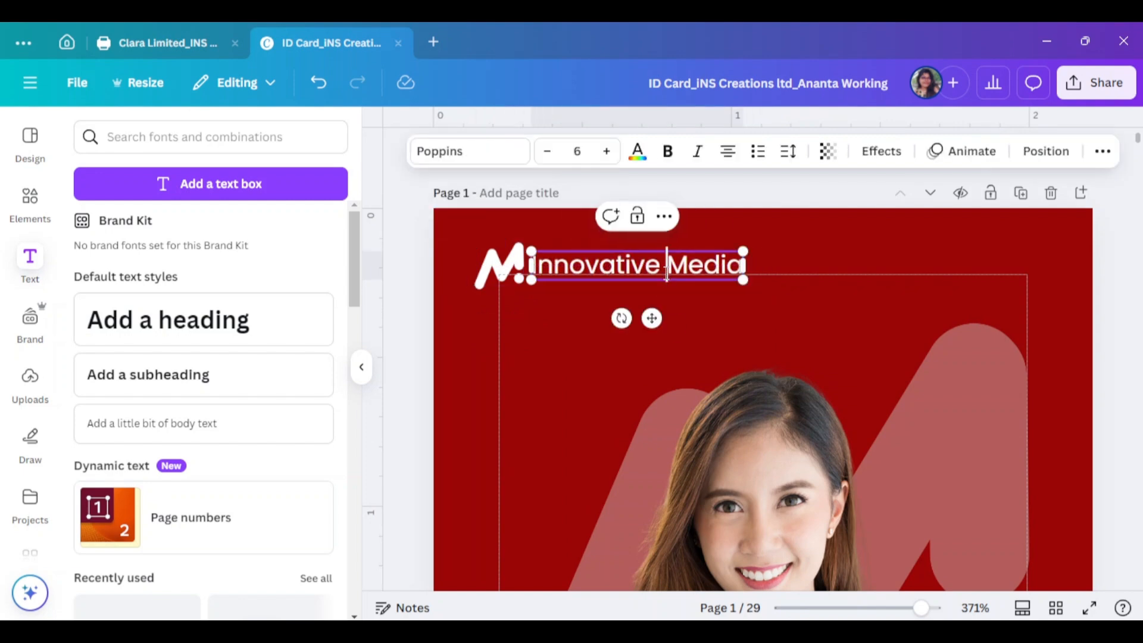
pyautogui.press('Return')
pyautogui.click(789, 151)
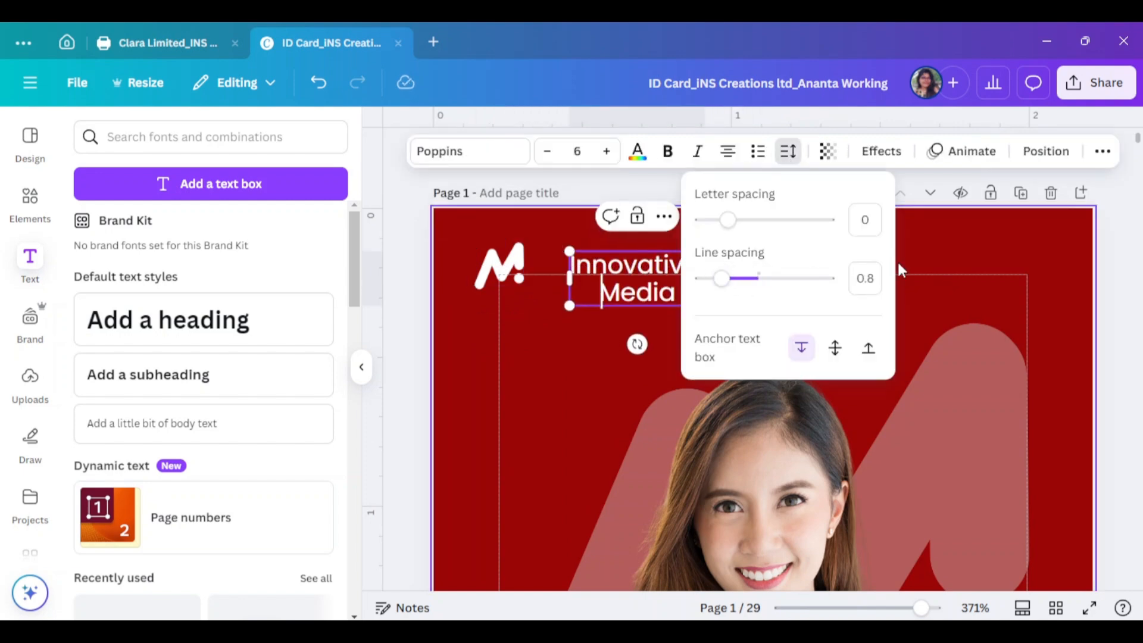
pyautogui.press('Escape')
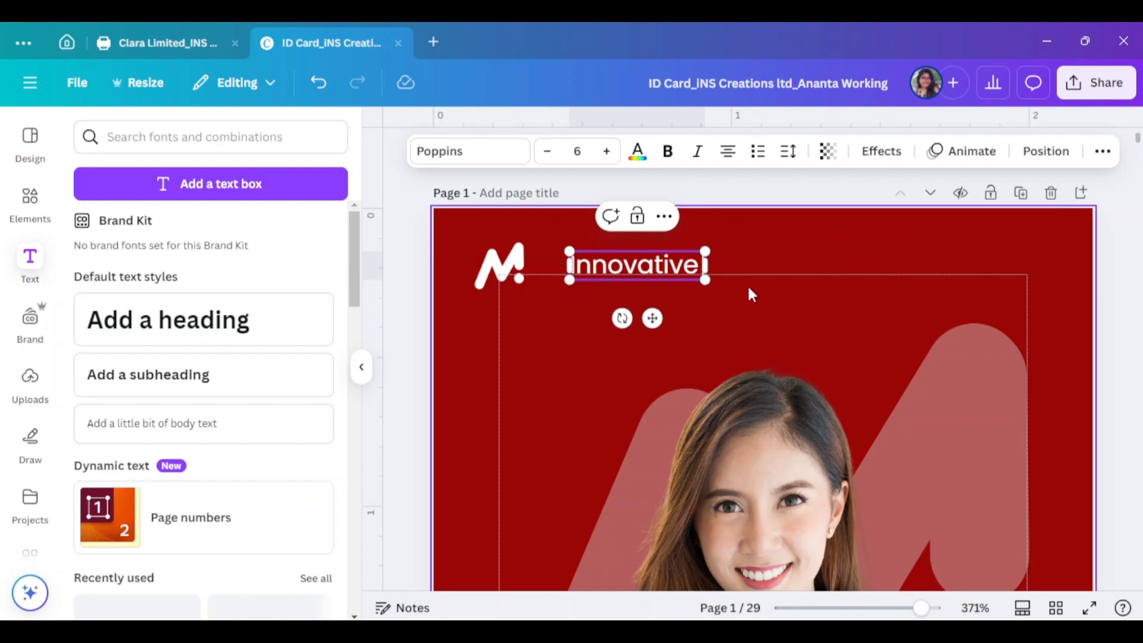
# Duplicate INNOVATIVE underneath, change the copy to 'Media', and centre it below
pyautogui.moveTo(637, 274); pyautogui.dragTo(640, 292)
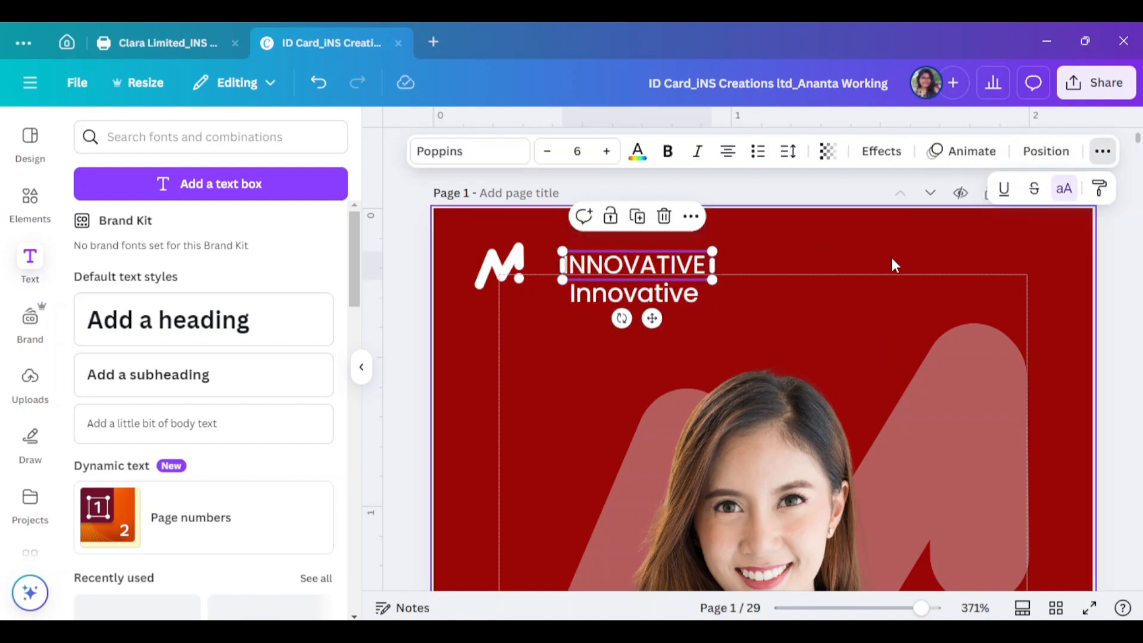
pyautogui.click(624, 292)
pyautogui.write('Media')
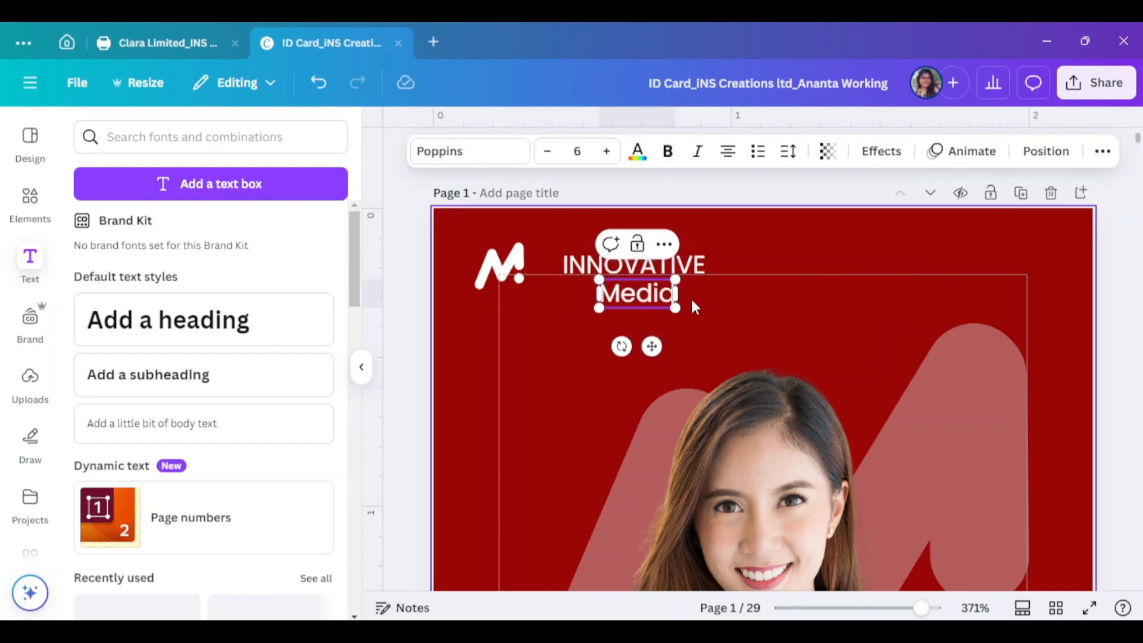
pyautogui.click(691, 298)
pyautogui.moveTo(649, 301); pyautogui.dragTo(642, 302)
pyautogui.click(929, 393)
pyautogui.click(649, 300)
# Try handwriting fonts on Media and settle on Apricots
pyautogui.click(470, 151)
pyautogui.scroll(-3, 111, 554)
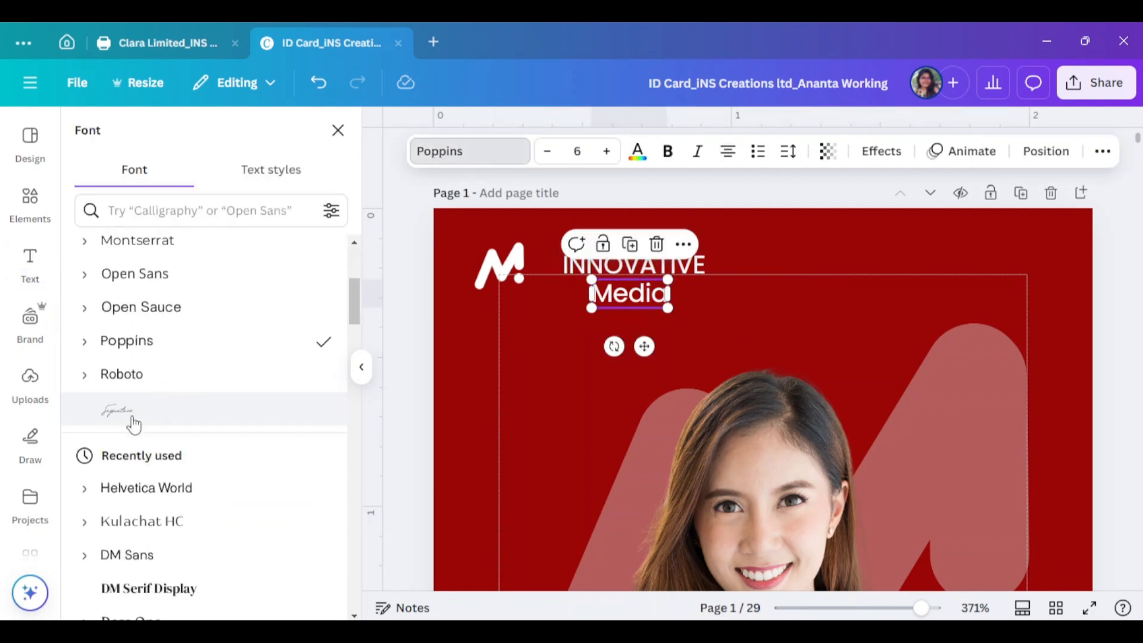
pyautogui.scroll(5, 133, 423)
pyautogui.click(116, 262)
pyautogui.scroll(-2, 202, 369)
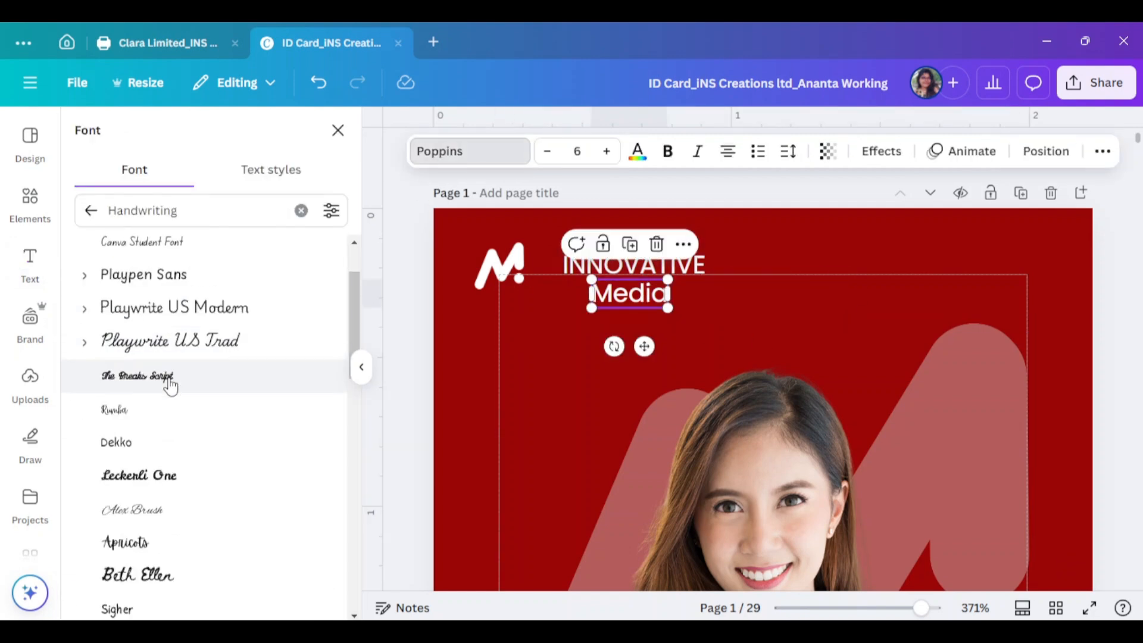
pyautogui.click(191, 343)
pyautogui.scroll(-2, 191, 351)
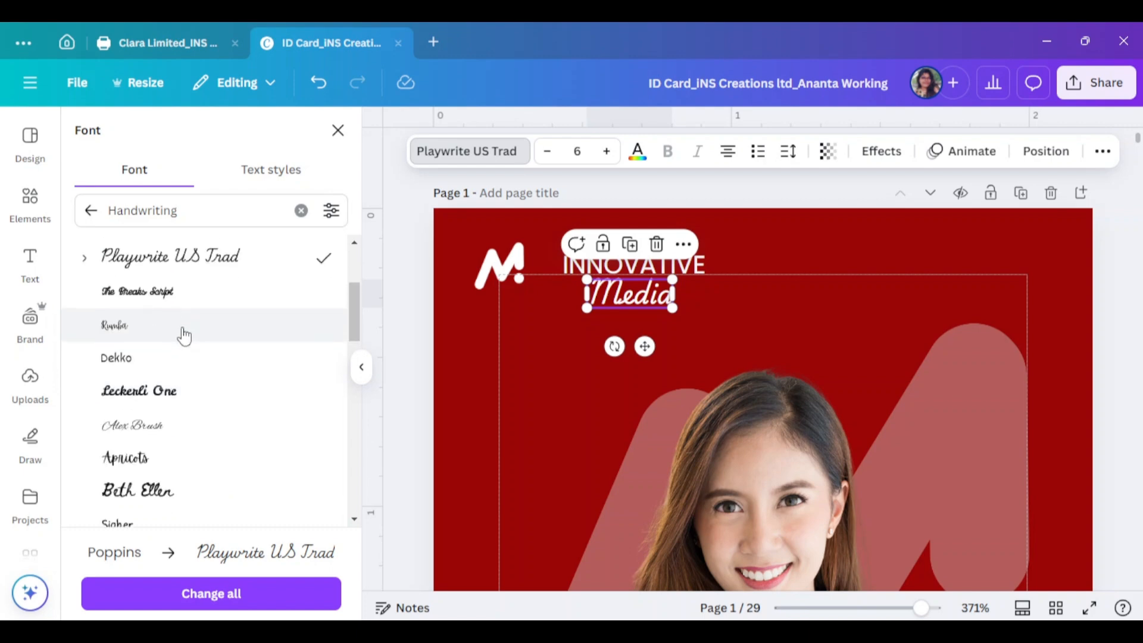
pyautogui.scroll(-2, 174, 378)
pyautogui.click(179, 308)
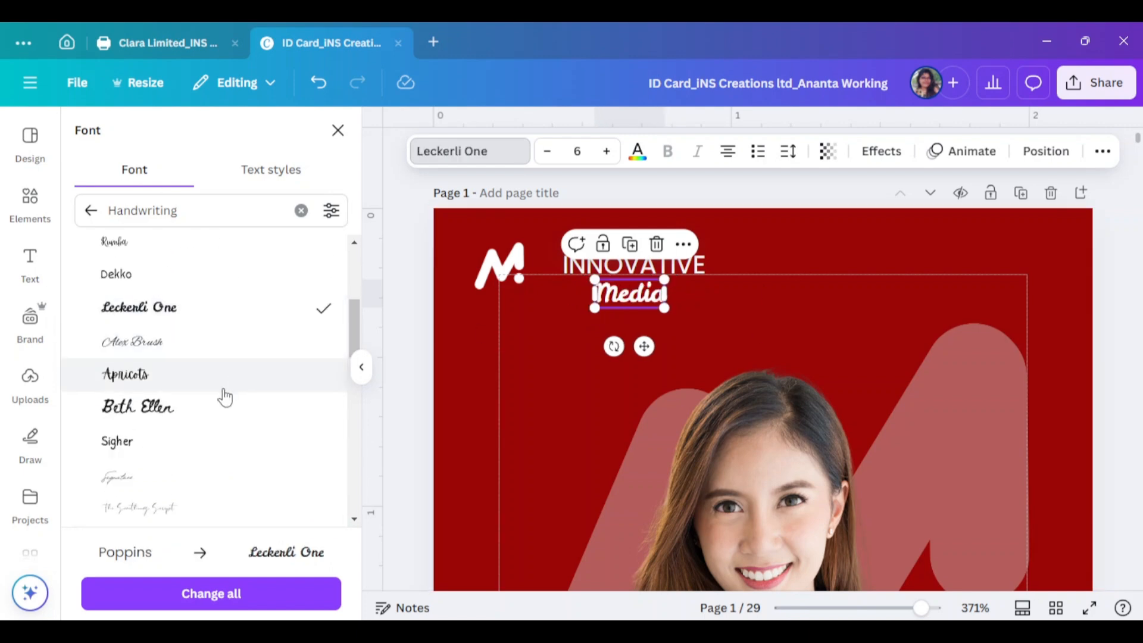
pyautogui.click(197, 375)
# Enlarge Media, align it under INNOVATIVE, and shrink the wordmark to fit beside the logo
pyautogui.click(566, 333)
pyautogui.click(640, 302)
pyautogui.moveTo(665, 308); pyautogui.dragTo(683, 318)
pyautogui.moveTo(661, 310); pyautogui.dragTo(736, 271)
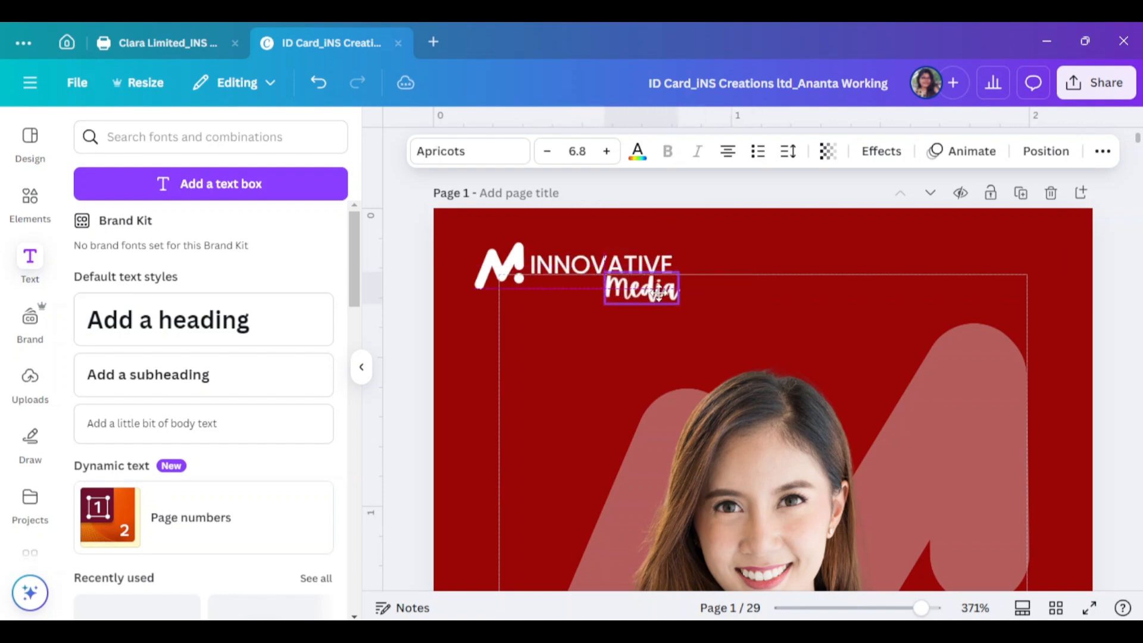
pyautogui.keyDown('shift'); pyautogui.click(650, 265); pyautogui.keyUp('shift')
pyautogui.moveTo(680, 303); pyautogui.dragTo(624, 284)
pyautogui.click(911, 283)
# Group the small M logo with the INNOVATIVE Media wordmark into one lockup
pyautogui.click(518, 301)
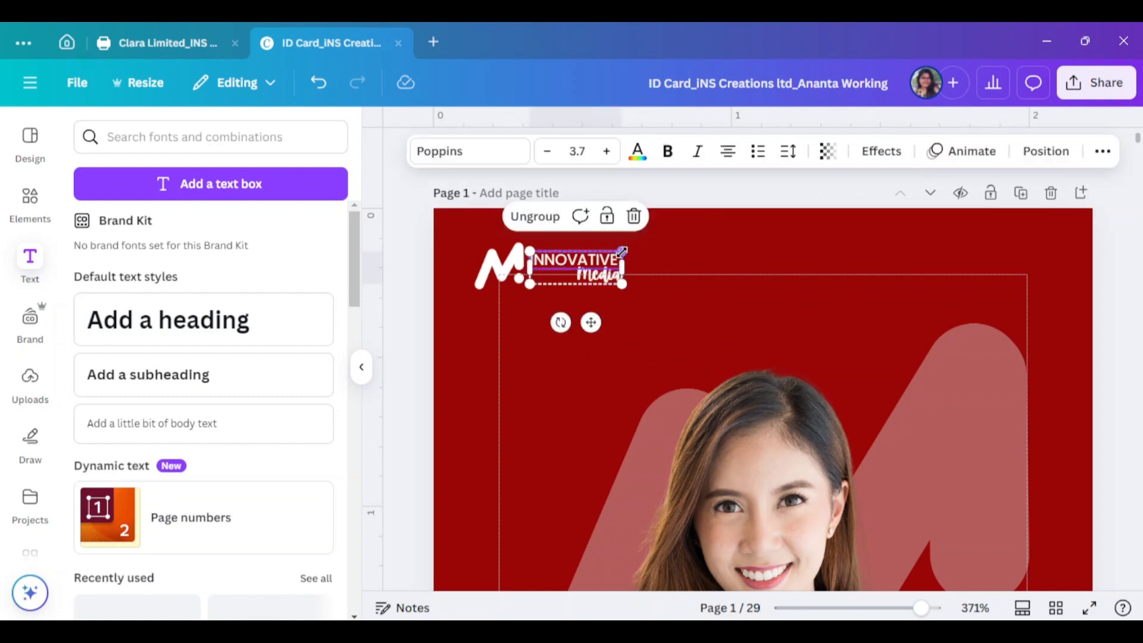
pyautogui.keyDown('shift'); pyautogui.click(503, 268); pyautogui.keyUp('shift')
pyautogui.click(361, 367)
pyautogui.scroll(-5, 995, 303)
pyautogui.scroll(-2, 995, 340)
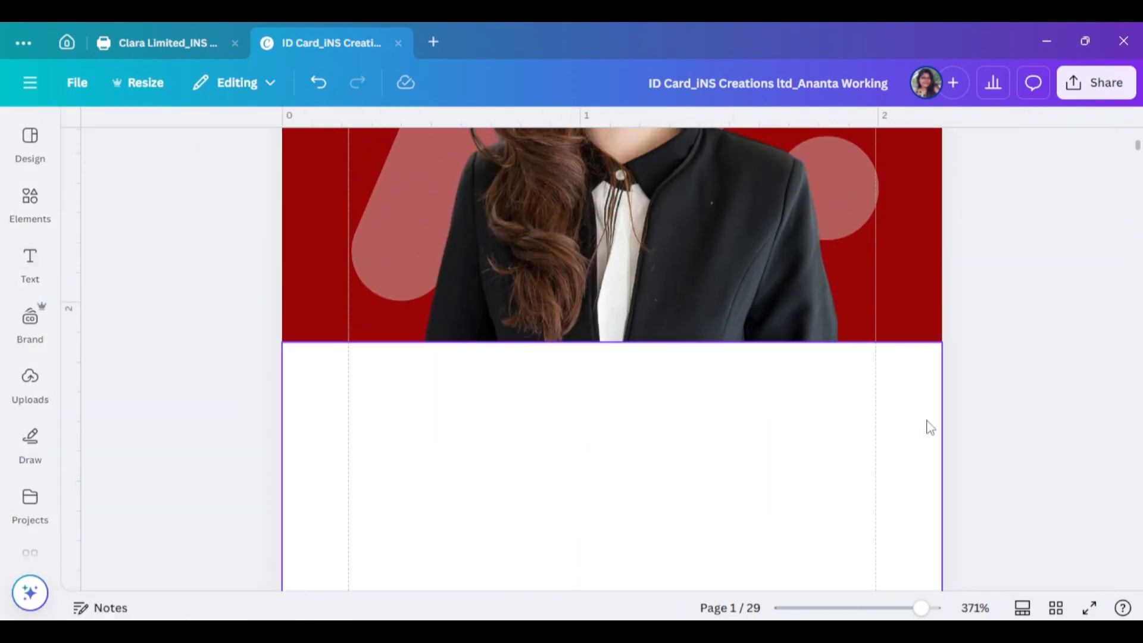
# Add a heading text box and replace its placeholder with the cardholder's name
pyautogui.scroll(4, 931, 427)
pyautogui.click(30, 262)
pyautogui.click(205, 321)
pyautogui.click(359, 367)
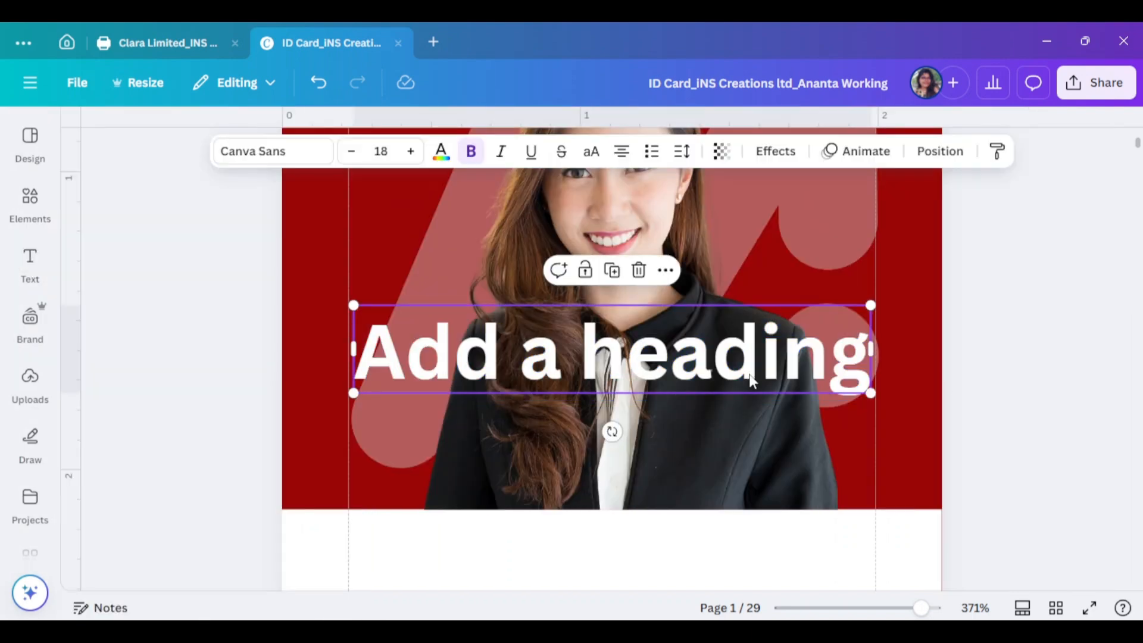
pyautogui.click(751, 381)
pyautogui.press('BackSpace')
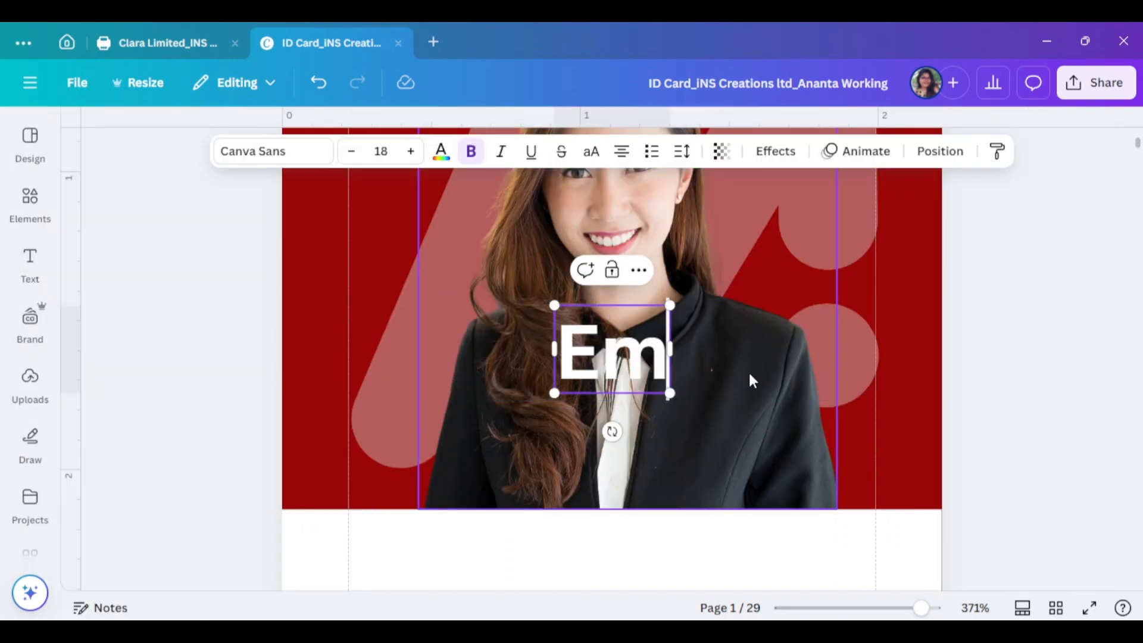
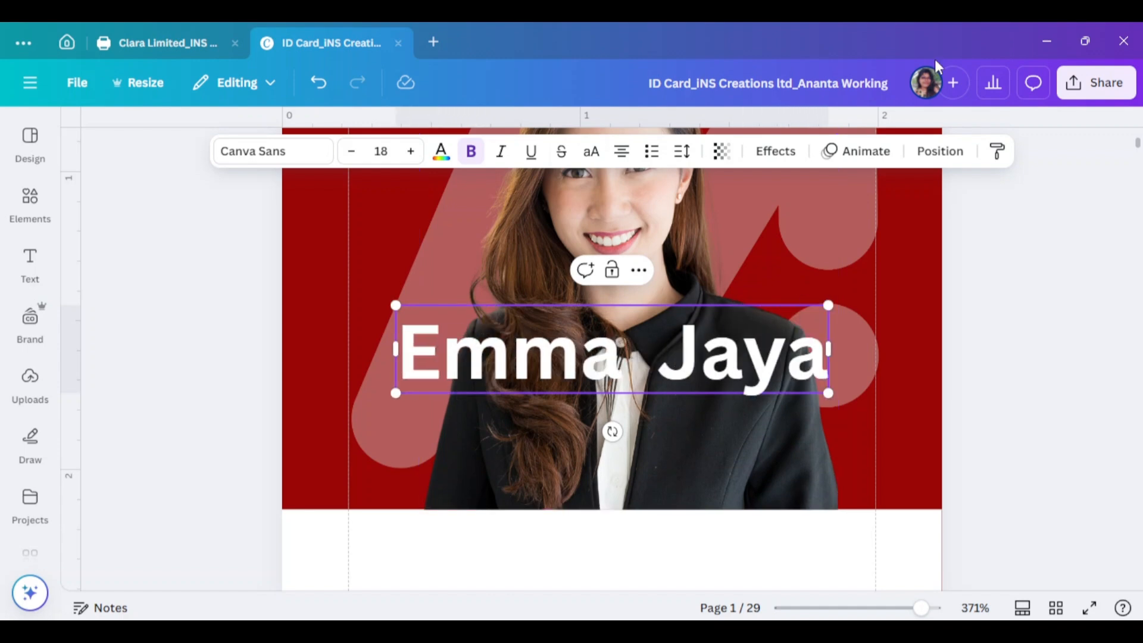
# Make the name uppercase, move it below the photo, and colour it dark red
pyautogui.click(592, 154)
pyautogui.scroll(-3, 741, 245)
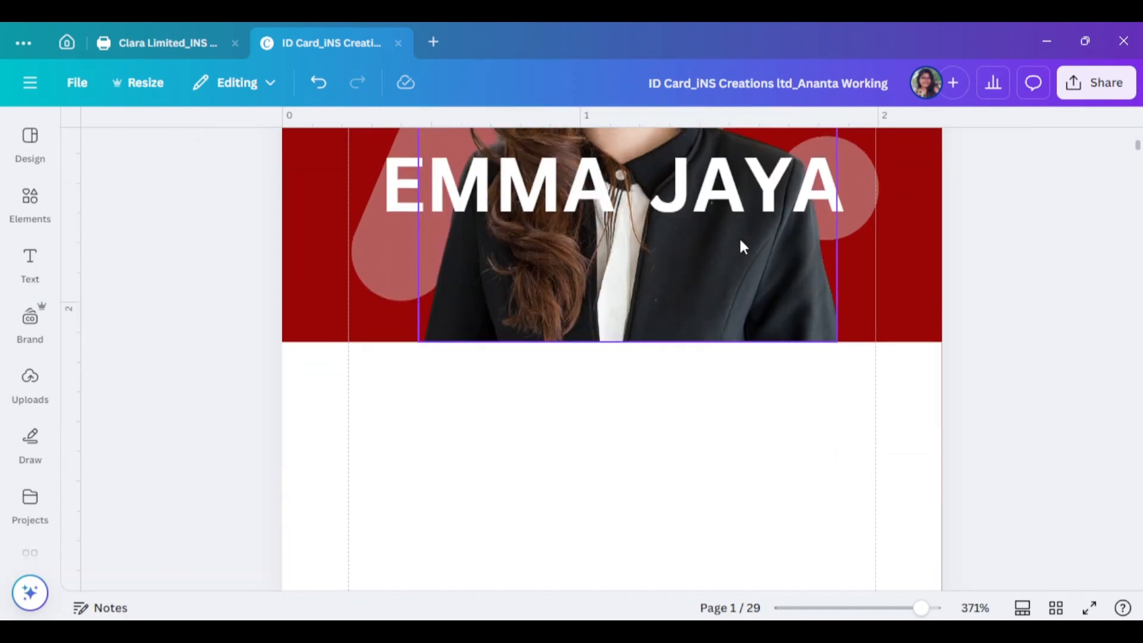
pyautogui.moveTo(705, 427); pyautogui.dragTo(706, 431)
pyautogui.click(441, 151)
pyautogui.scroll(-2, 268, 430)
pyautogui.click(268, 427)
pyautogui.click(324, 197)
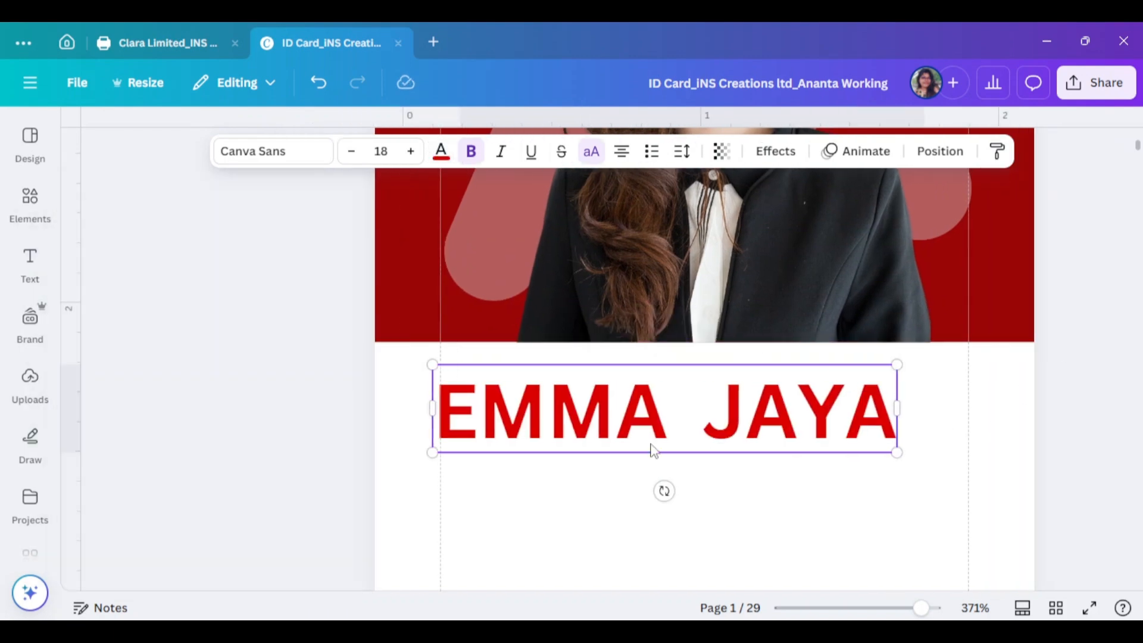
pyautogui.click(441, 151)
pyautogui.click(224, 544)
pyautogui.click(322, 196)
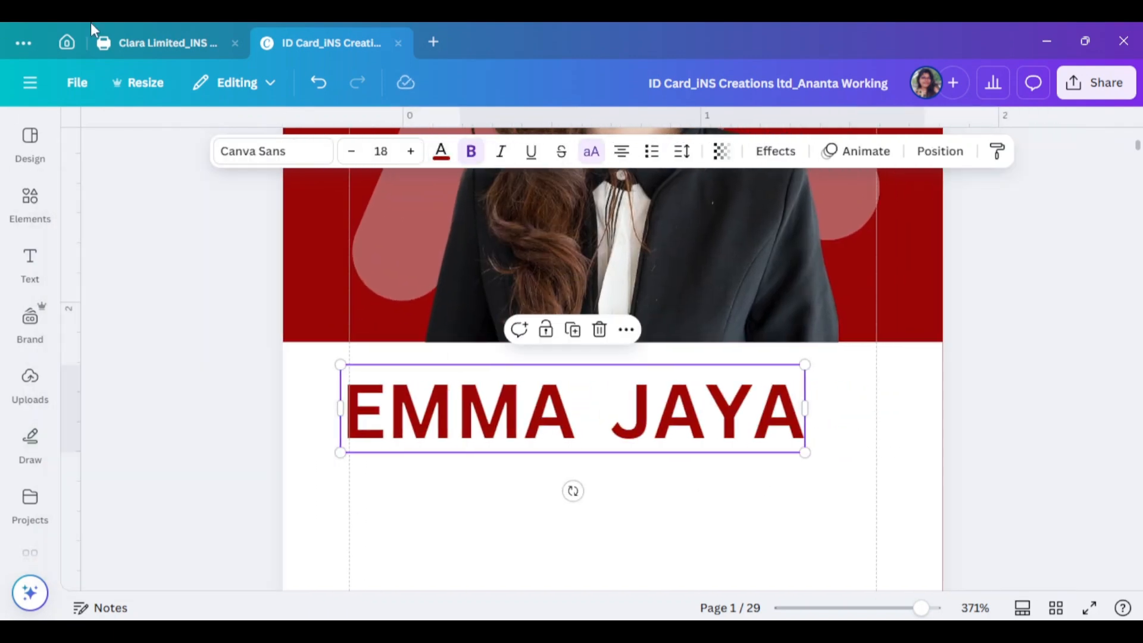
# Apply the Poppins font to the name
pyautogui.scroll(-3, 326, 337)
pyautogui.click(928, 349)
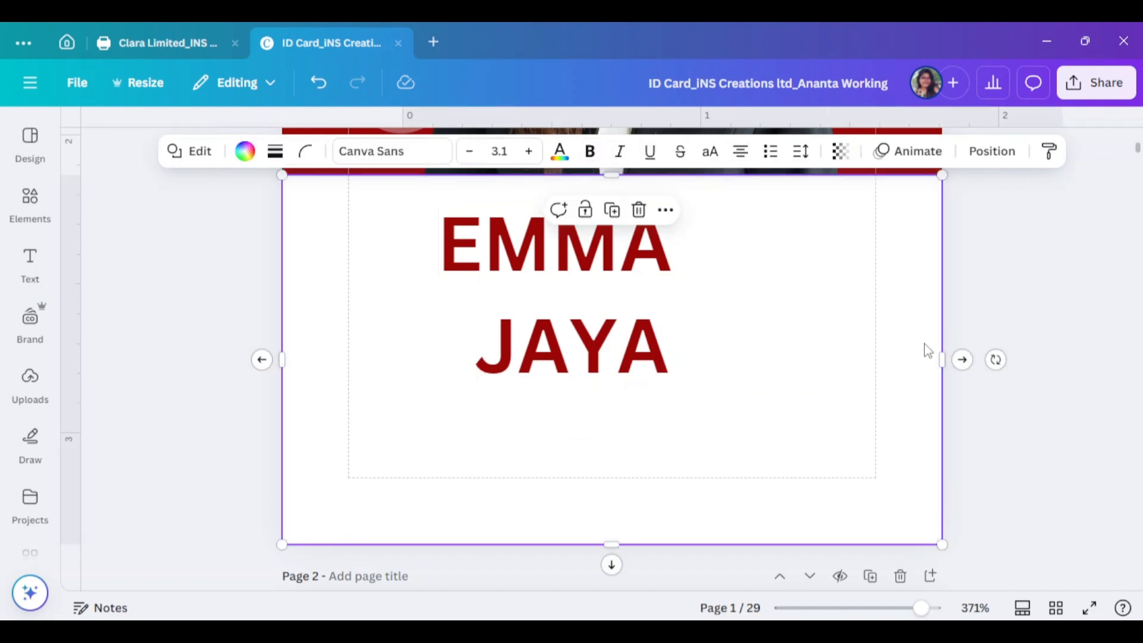
pyautogui.moveTo(572, 297); pyautogui.dragTo(508, 308)
pyautogui.click(274, 151)
pyautogui.scroll(-4, 153, 449)
pyautogui.scroll(4, 153, 449)
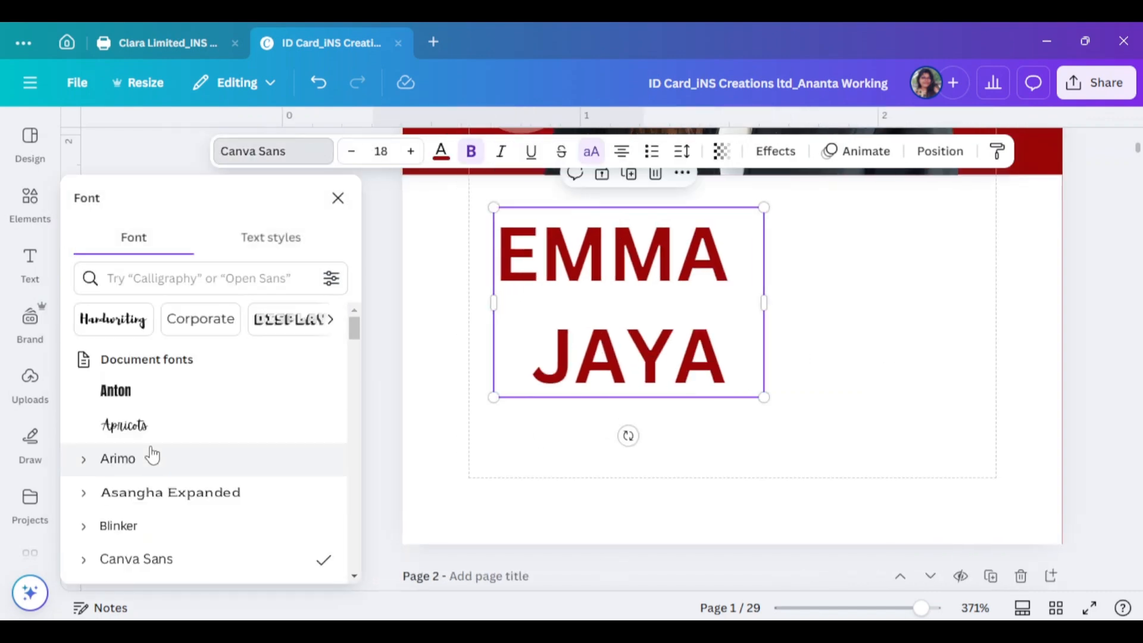
pyautogui.scroll(-3, 153, 462)
pyautogui.click(137, 442)
# Narrow the name box so first name and surname stack, and shift the white panel right
pyautogui.click(544, 370)
pyautogui.click(613, 428)
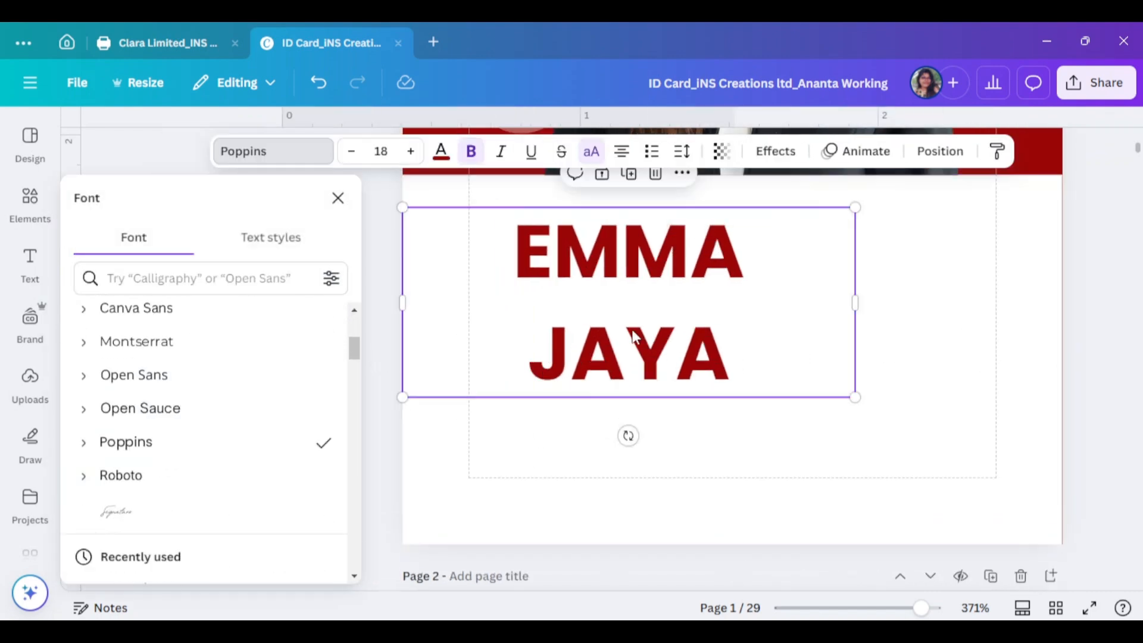
pyautogui.moveTo(635, 334); pyautogui.dragTo(630, 339)
pyautogui.moveTo(850, 308); pyautogui.dragTo(653, 325)
pyautogui.click(717, 347)
pyautogui.moveTo(503, 323); pyautogui.dragTo(543, 324)
pyautogui.click(546, 329)
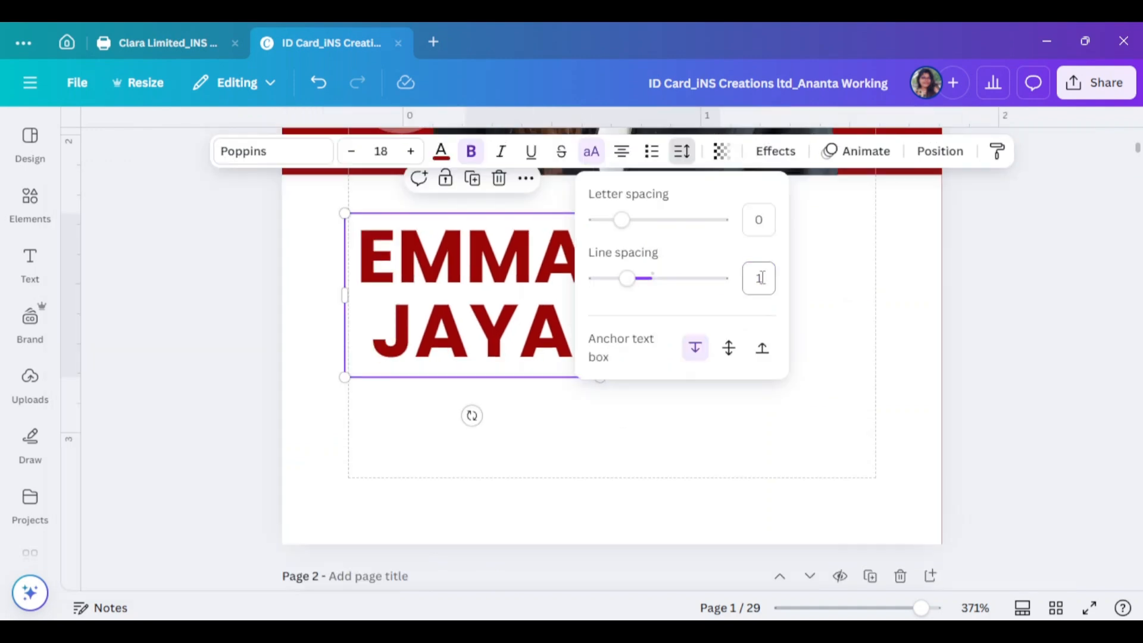
# Unbold the first name and widen the surname's letter spacing
pyautogui.click(544, 285)
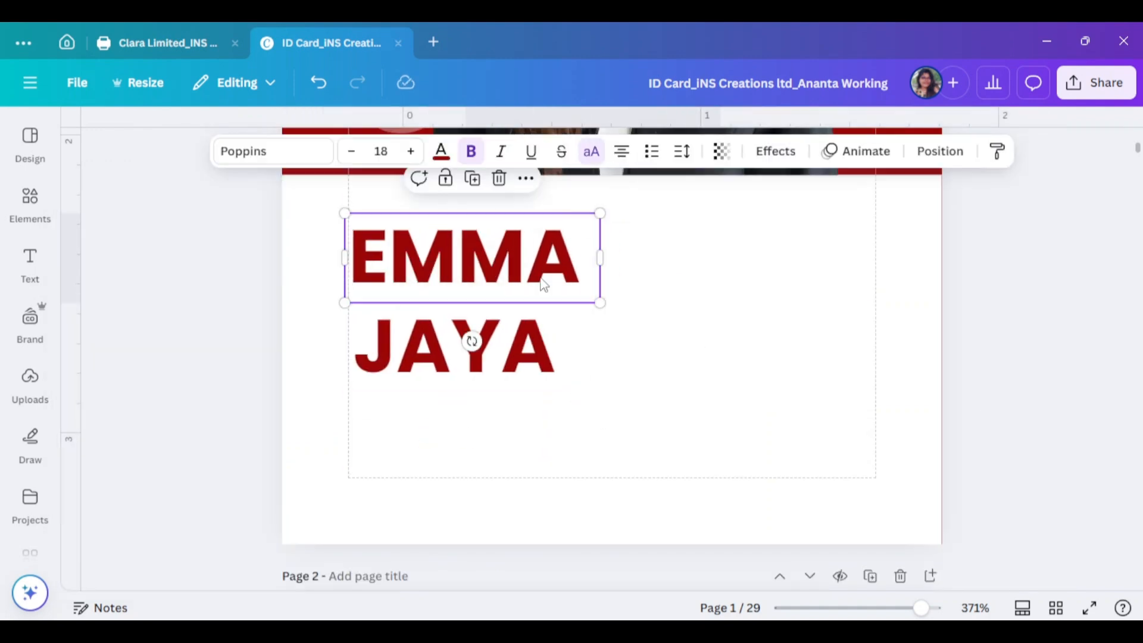
pyautogui.click(470, 151)
pyautogui.click(524, 350)
pyautogui.click(681, 152)
pyautogui.moveTo(619, 222); pyautogui.dragTo(661, 222)
pyautogui.click(417, 312)
pyautogui.click(501, 235)
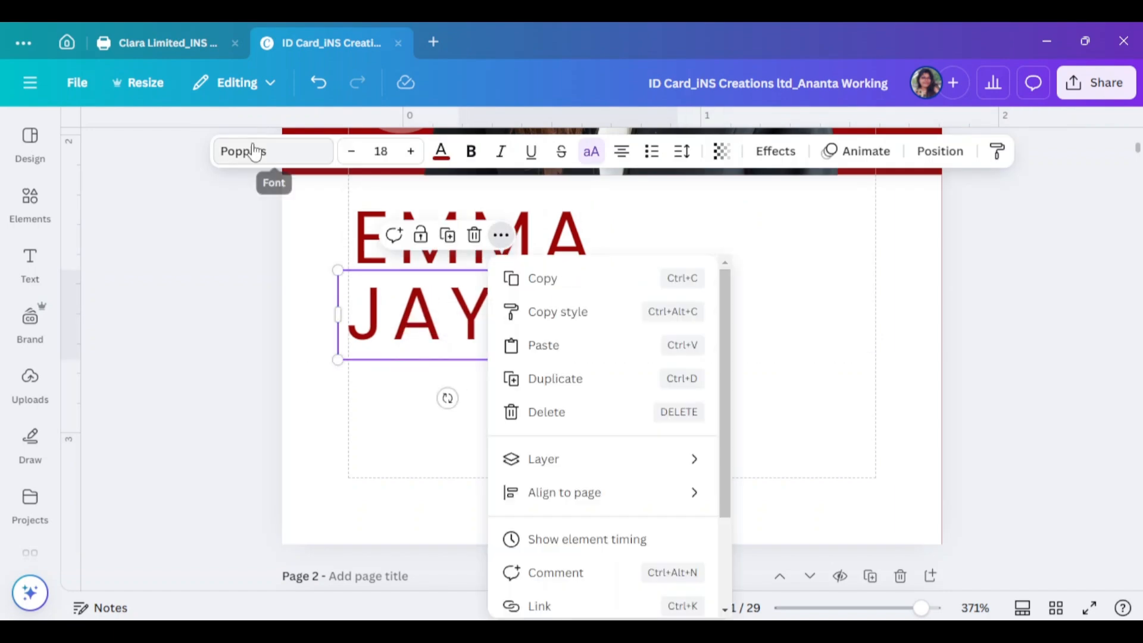
pyautogui.click(255, 151)
pyautogui.click(727, 358)
# Duplicate the bold surname box and retype it as SOCIAL MEDIA MANAGER at size 10
pyautogui.click(489, 315)
pyautogui.hotkey('ctrl', 'd')
pyautogui.scroll(-2, 489, 322)
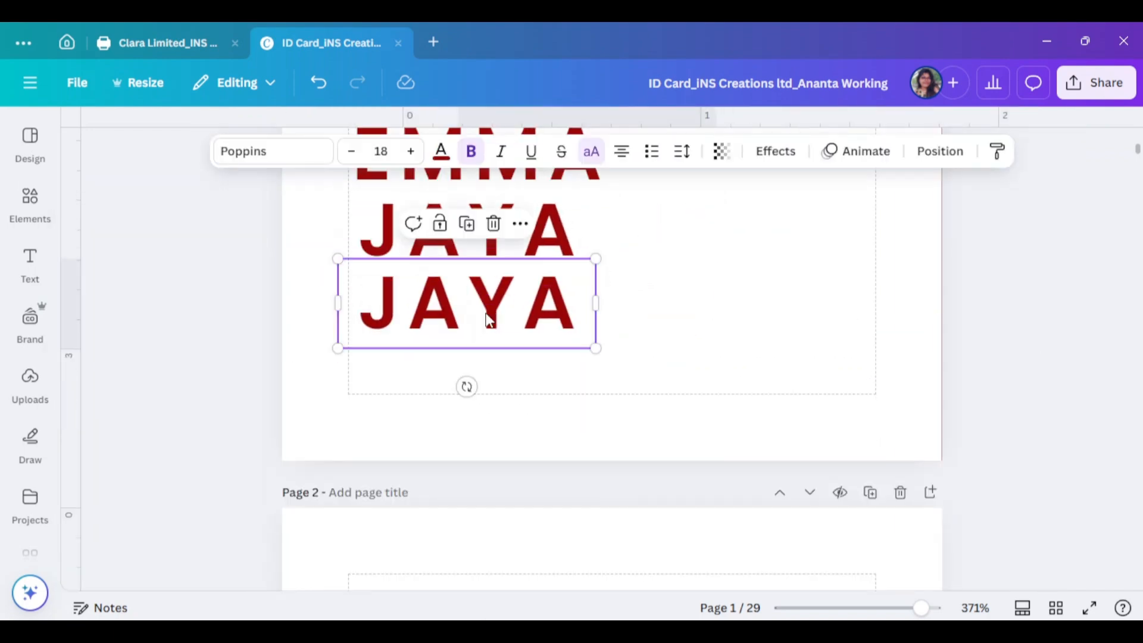
pyautogui.doubleClick(516, 283)
pyautogui.write('SOCIAL')
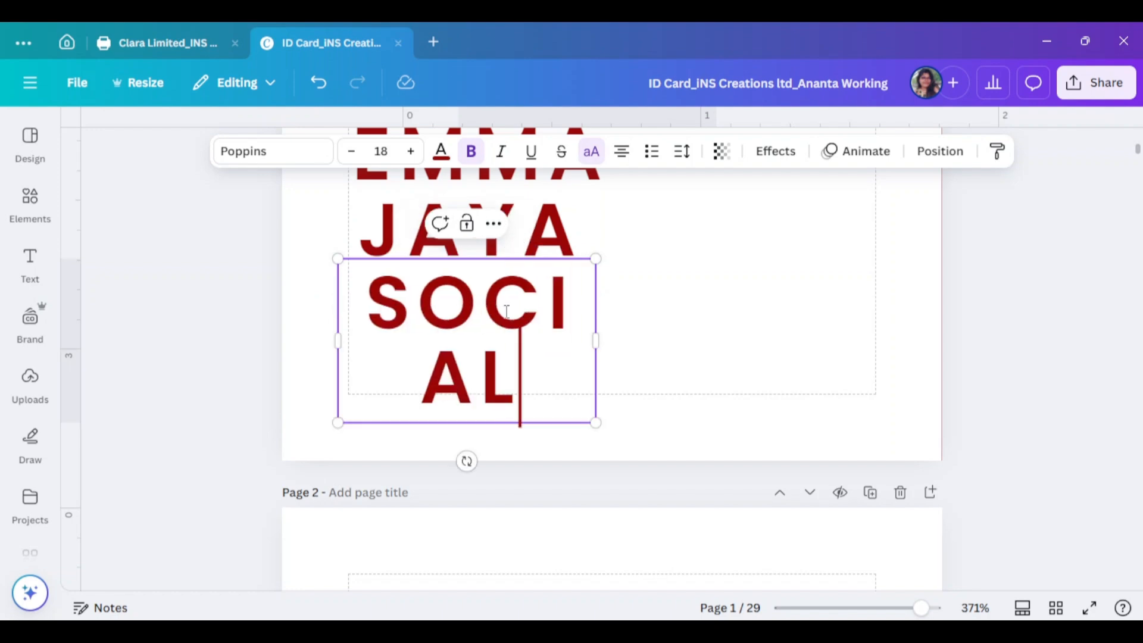
pyautogui.write(' MEDIA MANAGER')
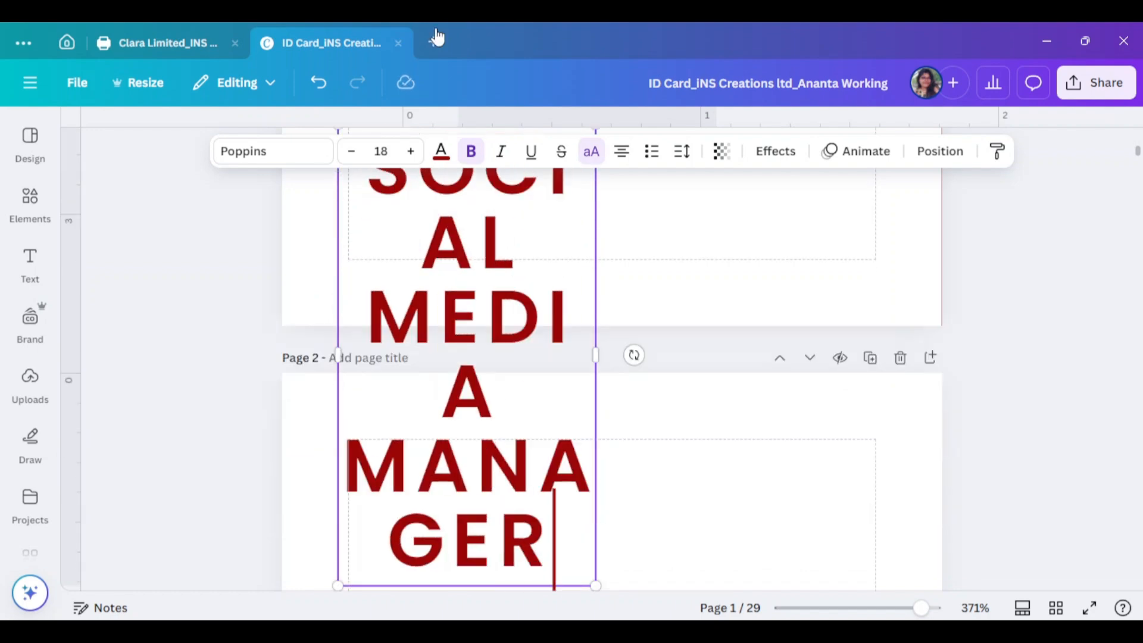
pyautogui.hotkey('ctrl', 'a')
pyautogui.click(381, 152)
pyautogui.click(357, 204)
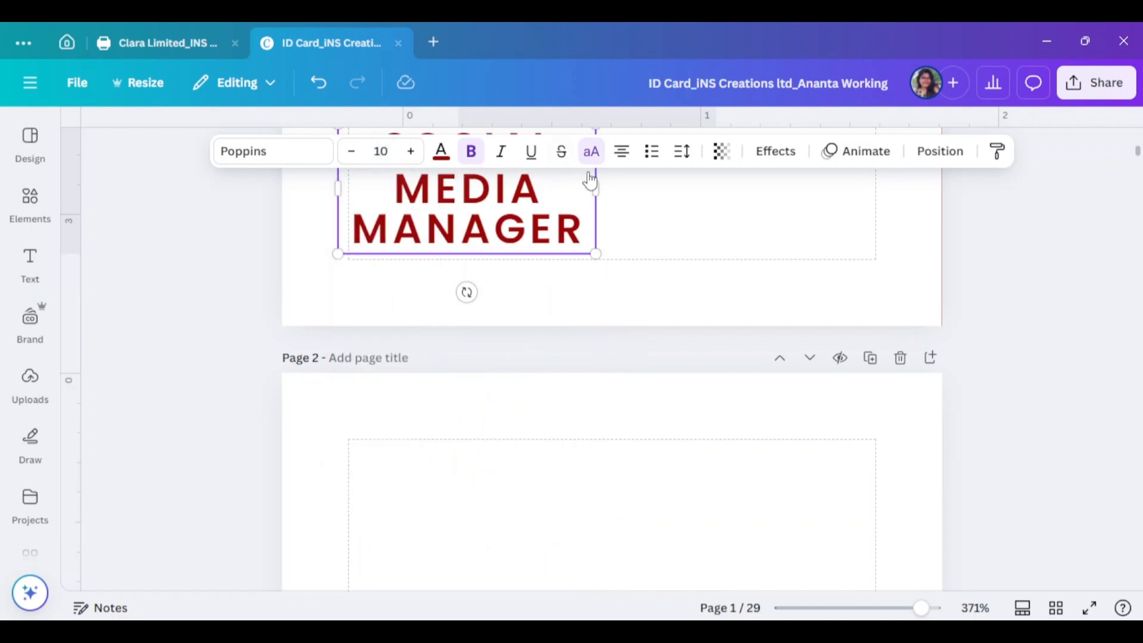
# Fit the job title on one small line and place it under the surname
pyautogui.scroll(3, 606, 362)
pyautogui.moveTo(606, 361); pyautogui.dragTo(970, 403)
pyautogui.moveTo(964, 334); pyautogui.dragTo(631, 306)
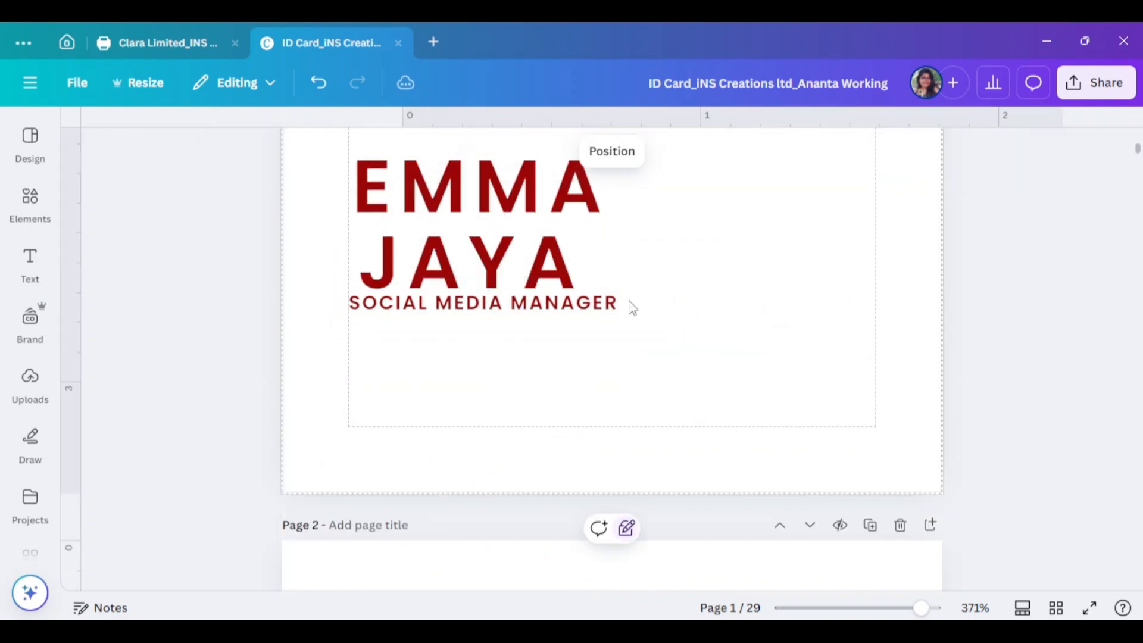
pyautogui.moveTo(499, 305); pyautogui.dragTo(496, 391)
pyautogui.scroll(3, 488, 369)
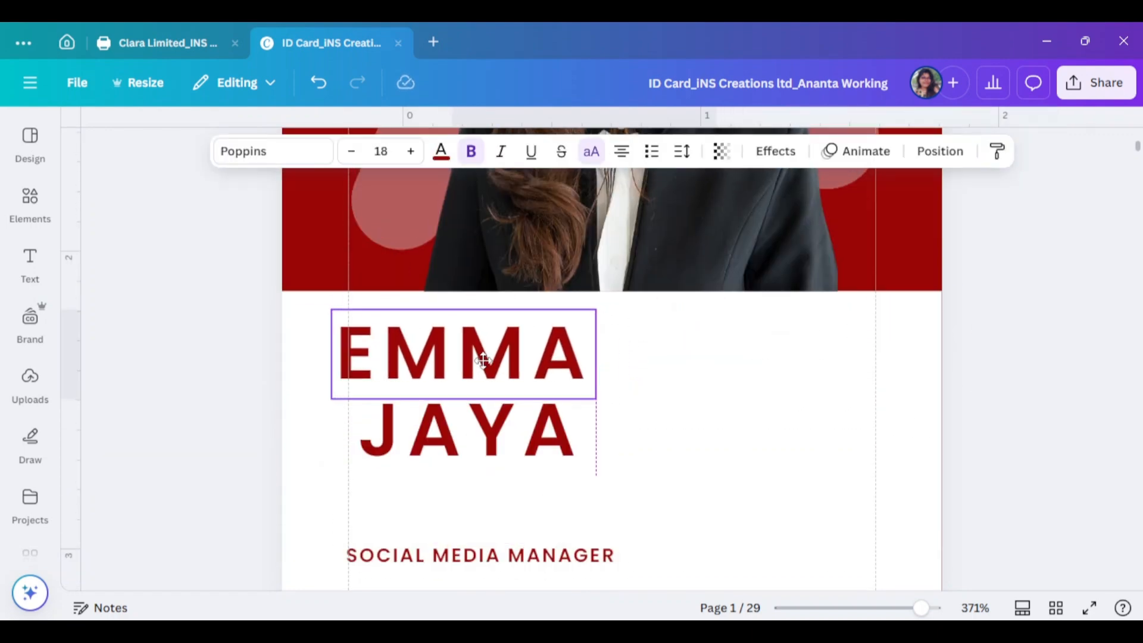
pyautogui.click(515, 446)
pyautogui.scroll(-4, 672, 411)
pyautogui.moveTo(542, 305); pyautogui.dragTo(513, 250)
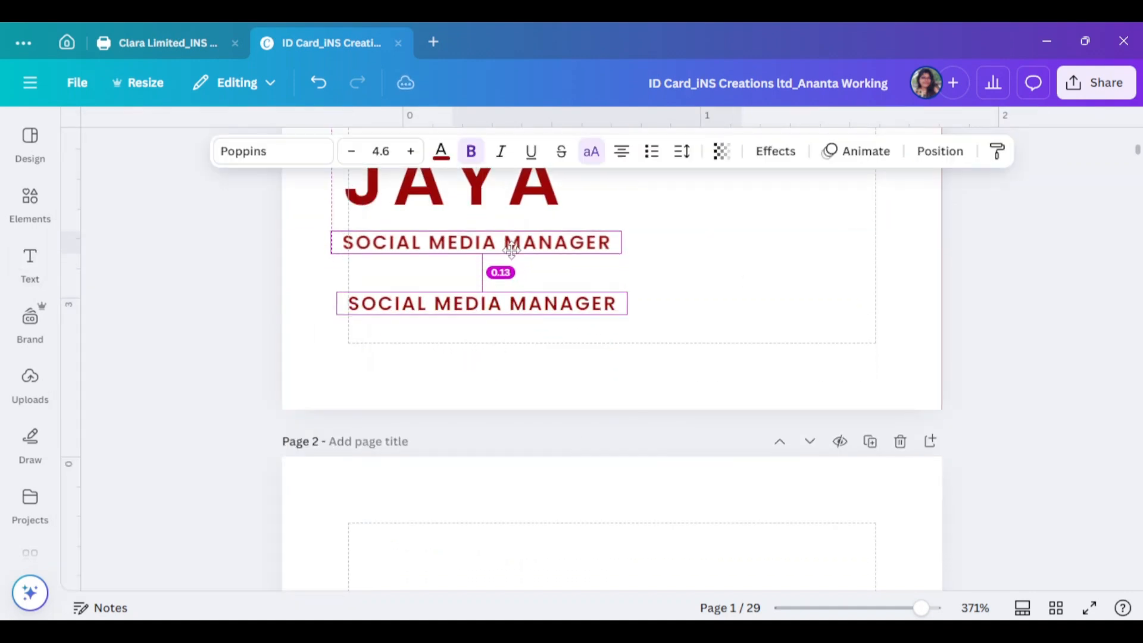
# Retype the copied title as POSITION above the job title and align both to the left
pyautogui.doubleClick(514, 250)
pyautogui.write('POSITION')
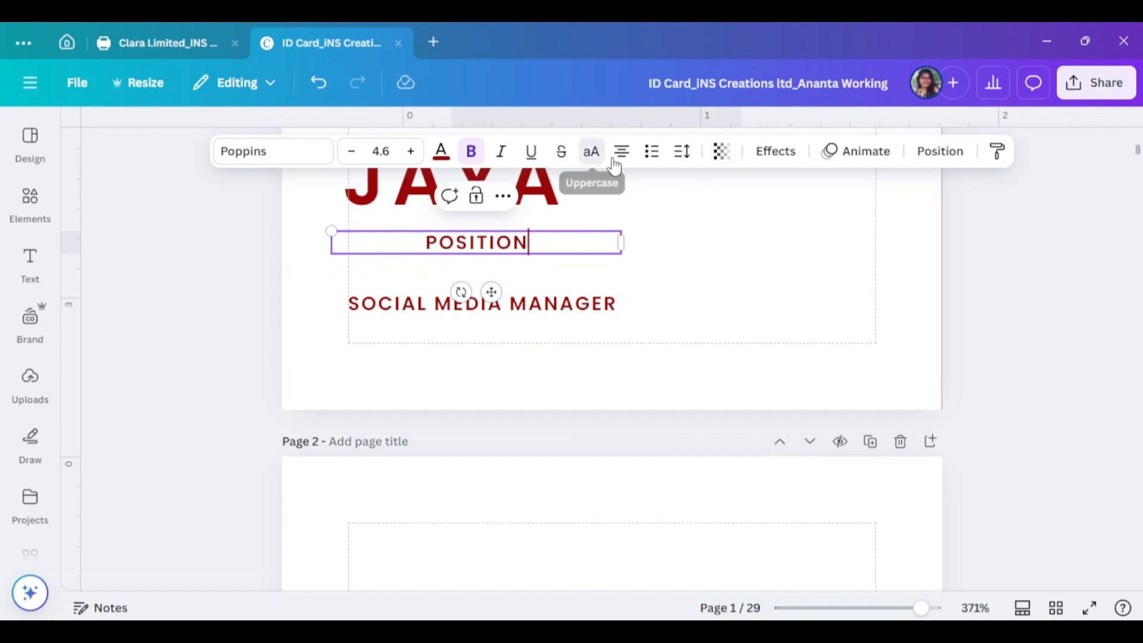
pyautogui.click(682, 151)
pyautogui.click(827, 262)
pyautogui.moveTo(500, 247); pyautogui.dragTo(475, 250)
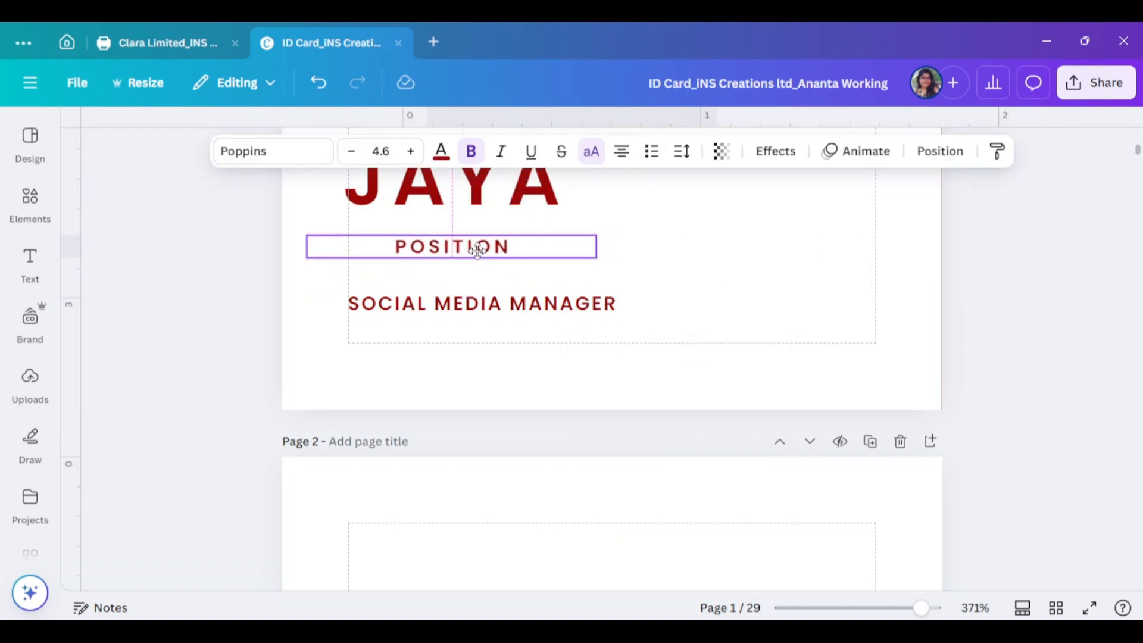
pyautogui.moveTo(534, 304); pyautogui.dragTo(520, 304)
# Add a square and shape it into a thin bar behind the job title
pyautogui.moveTo(49, 201)
pyautogui.click(294, 138)
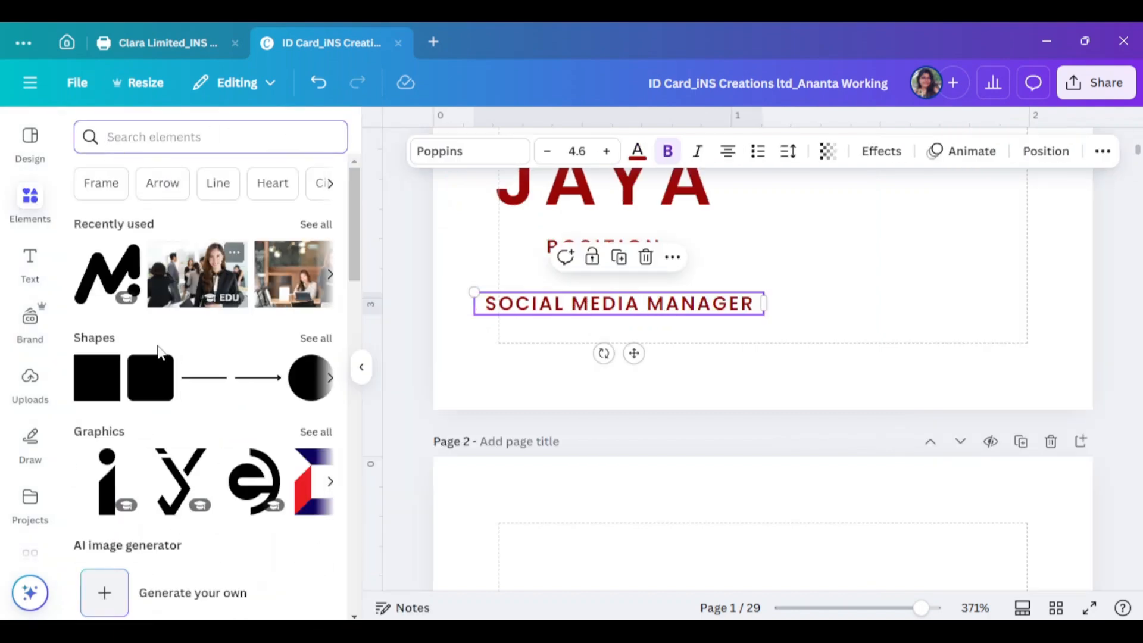
pyautogui.click(98, 375)
pyautogui.scroll(-3, 863, 475)
pyautogui.moveTo(652, 250); pyautogui.dragTo(464, 448)
pyautogui.scroll(-5, 741, 462)
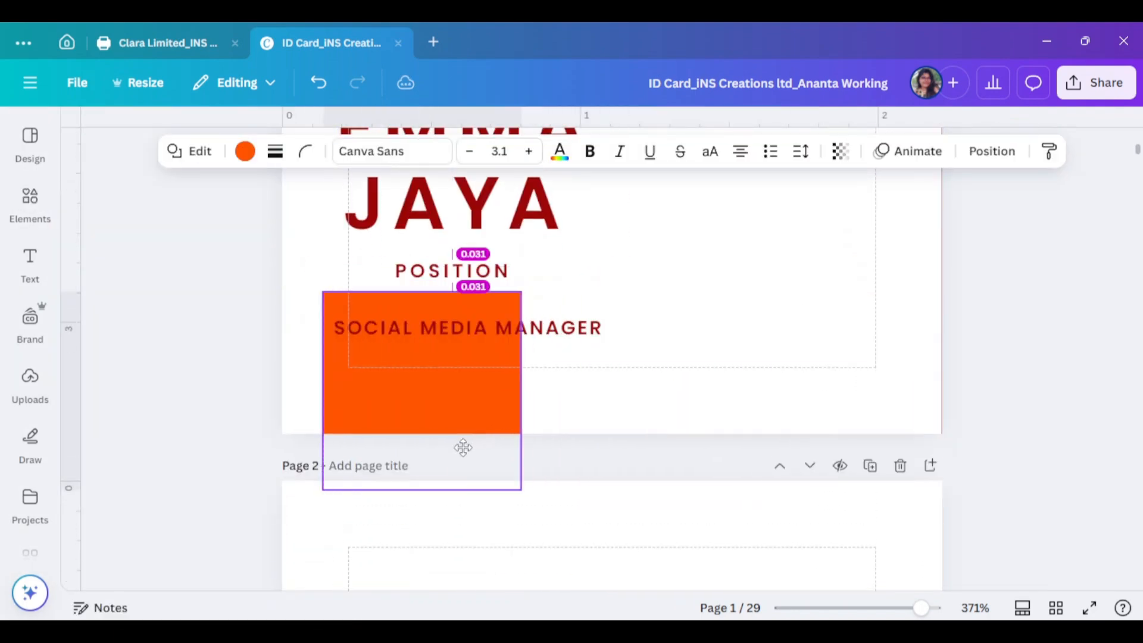
pyautogui.moveTo(515, 378); pyautogui.dragTo(620, 379)
pyautogui.moveTo(472, 490); pyautogui.dragTo(495, 343)
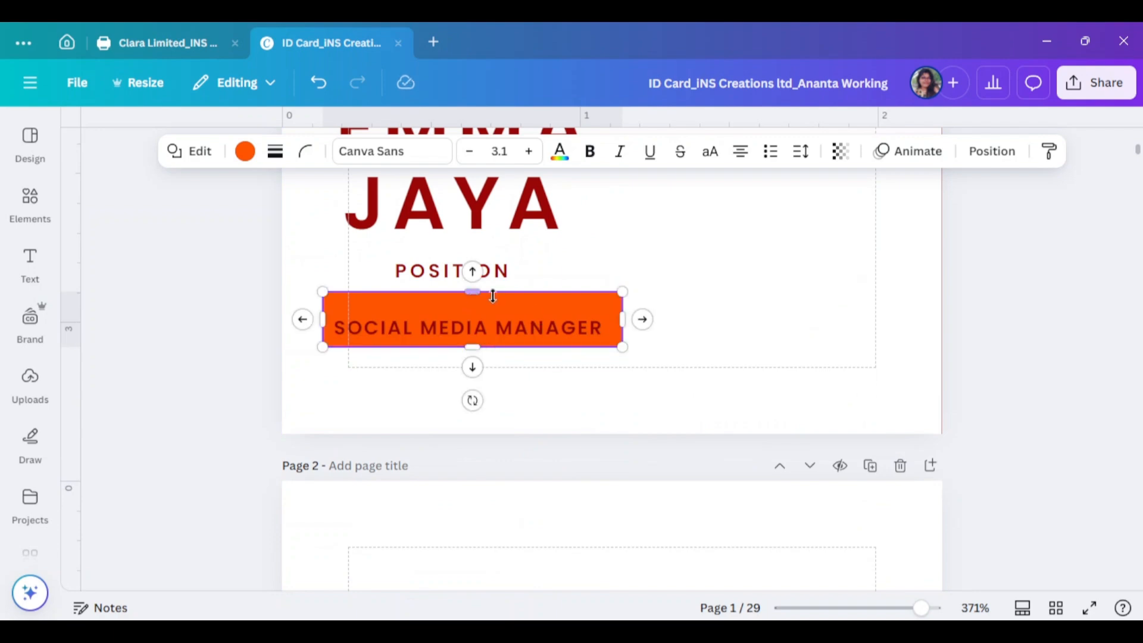
pyautogui.moveTo(473, 298); pyautogui.dragTo(472, 306)
# Make the job title text white and the bar dark red
pyautogui.click(586, 384)
pyautogui.click(576, 331)
pyautogui.click(441, 154)
pyautogui.scroll(-2, 249, 432)
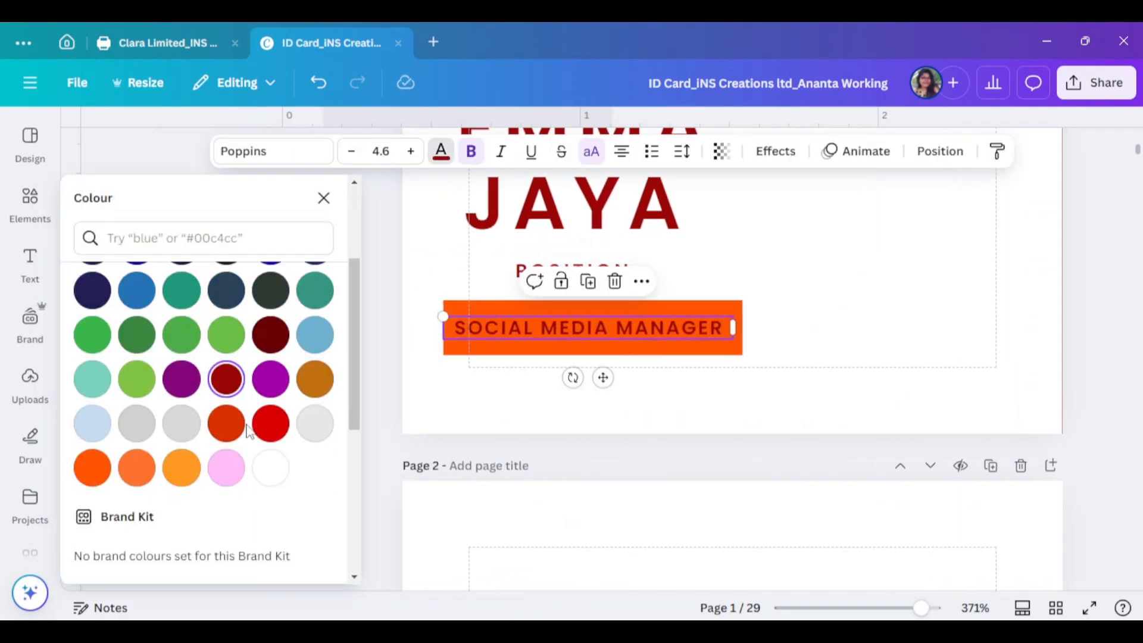
pyautogui.click(271, 468)
pyautogui.click(894, 391)
pyautogui.click(506, 348)
pyautogui.click(244, 151)
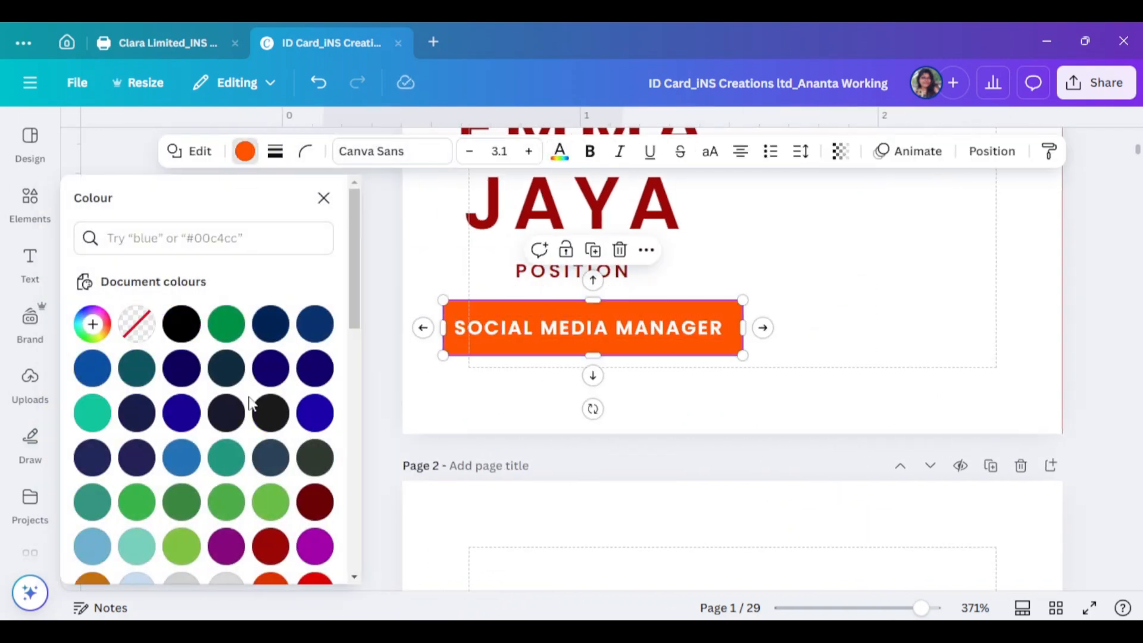
pyautogui.scroll(-3, 251, 409)
pyautogui.click(273, 383)
pyautogui.click(613, 393)
# Centre the bar and title on each other and round the bar into a pill
pyautogui.moveTo(683, 338); pyautogui.dragTo(524, 334)
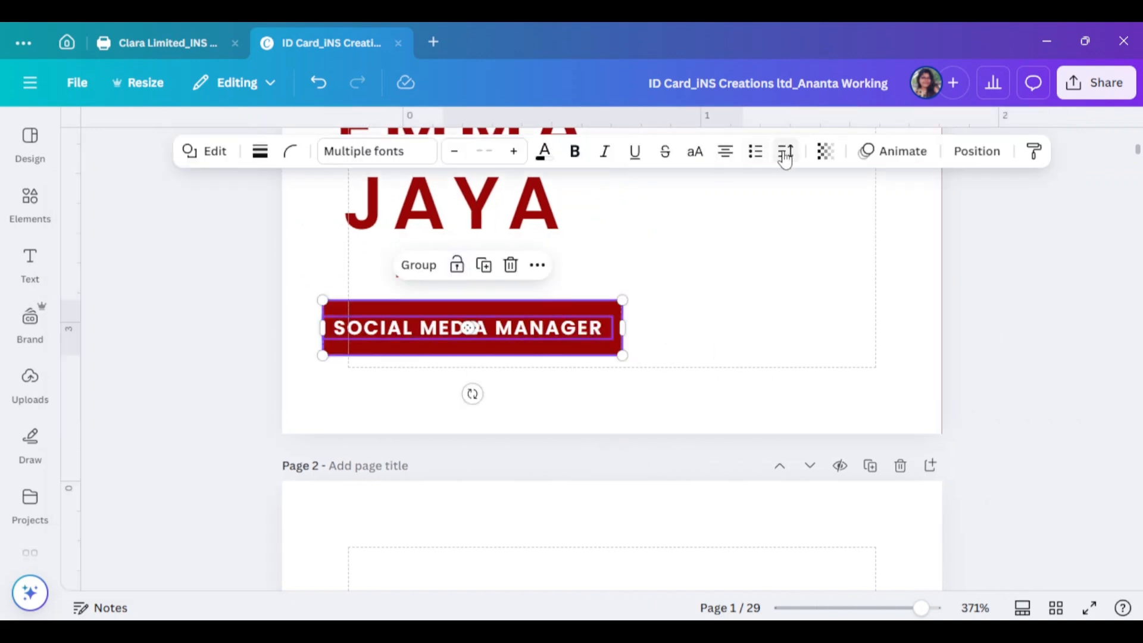
pyautogui.click(978, 152)
pyautogui.click(271, 447)
pyautogui.click(859, 356)
pyautogui.click(649, 348)
pyautogui.click(305, 151)
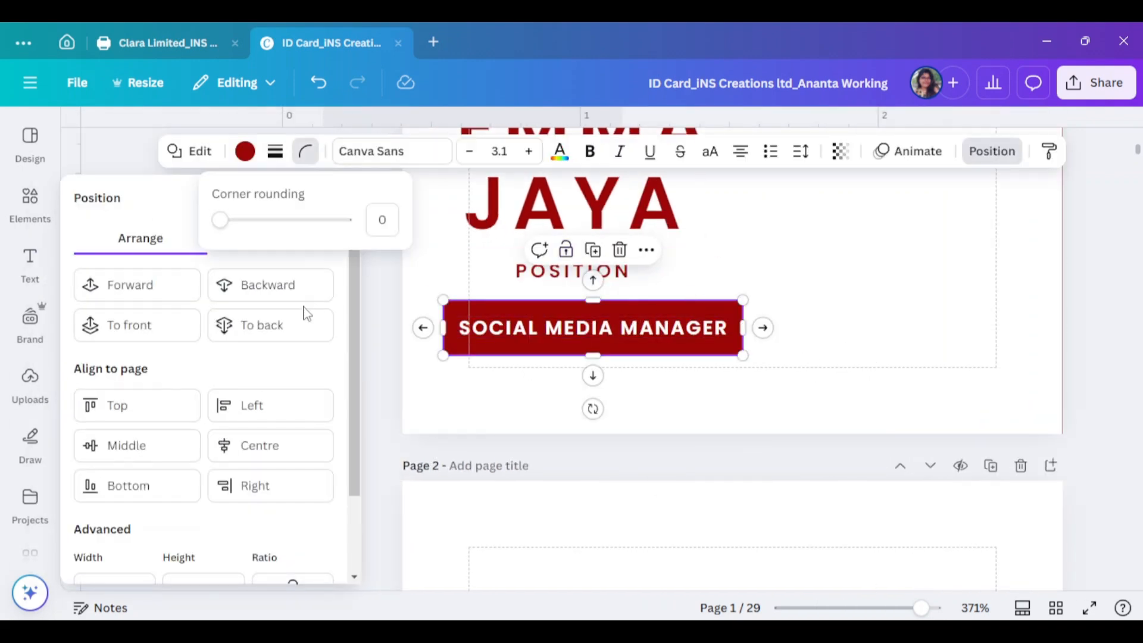
pyautogui.moveTo(243, 232); pyautogui.dragTo(244, 232)
pyautogui.click(962, 411)
pyautogui.scroll(2, 960, 381)
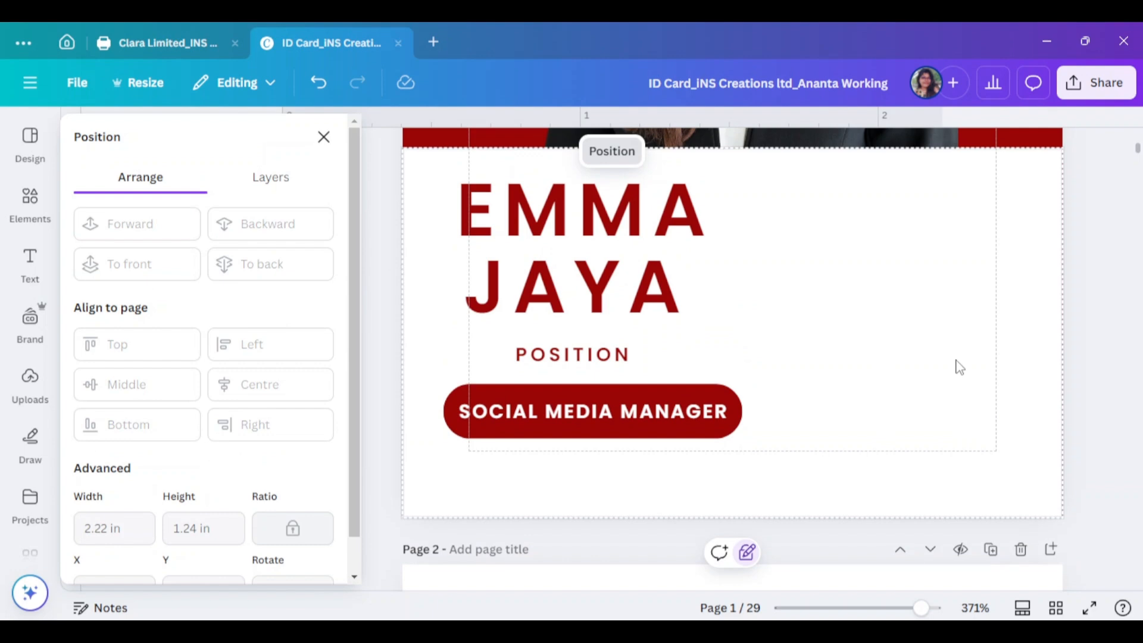
# Left-align the name, POSITION and badge, then centre POSITION over the badge
pyautogui.click(333, 136)
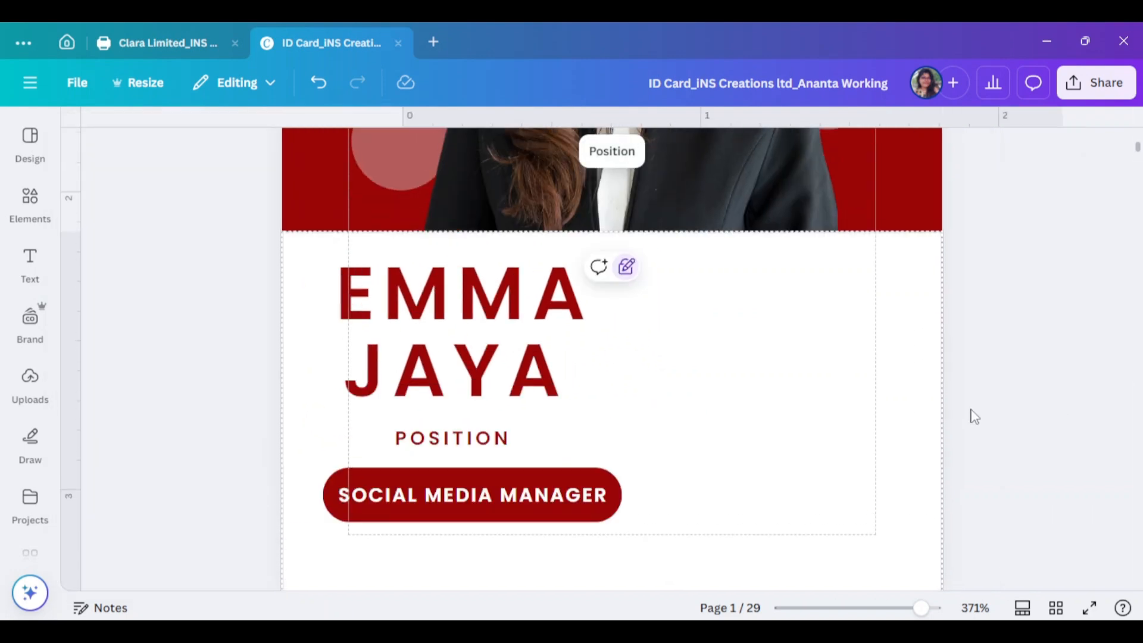
pyautogui.moveTo(337, 255); pyautogui.dragTo(512, 417)
pyautogui.click(977, 151)
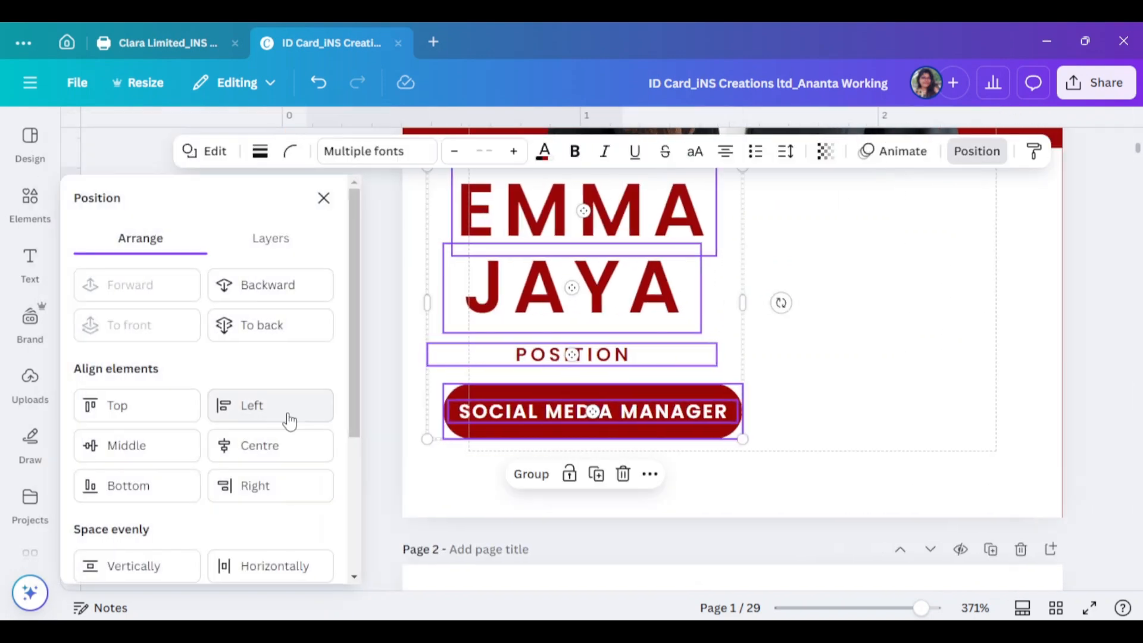
pyautogui.click(287, 416)
pyautogui.click(323, 198)
pyautogui.click(976, 381)
pyautogui.click(467, 361)
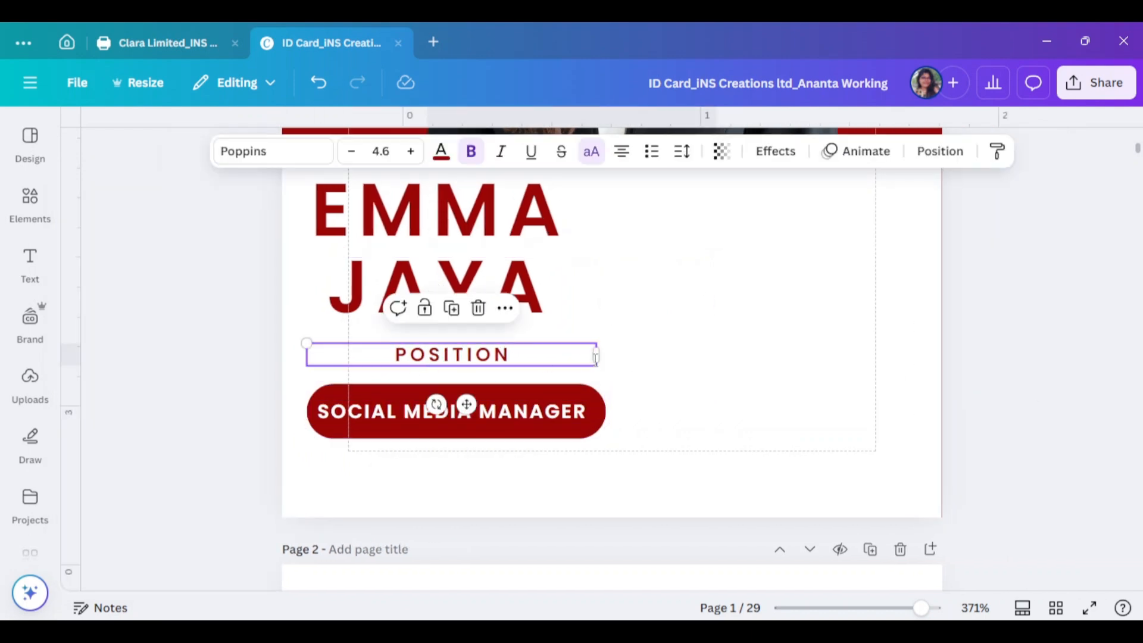
pyautogui.moveTo(416, 353); pyautogui.dragTo(439, 356)
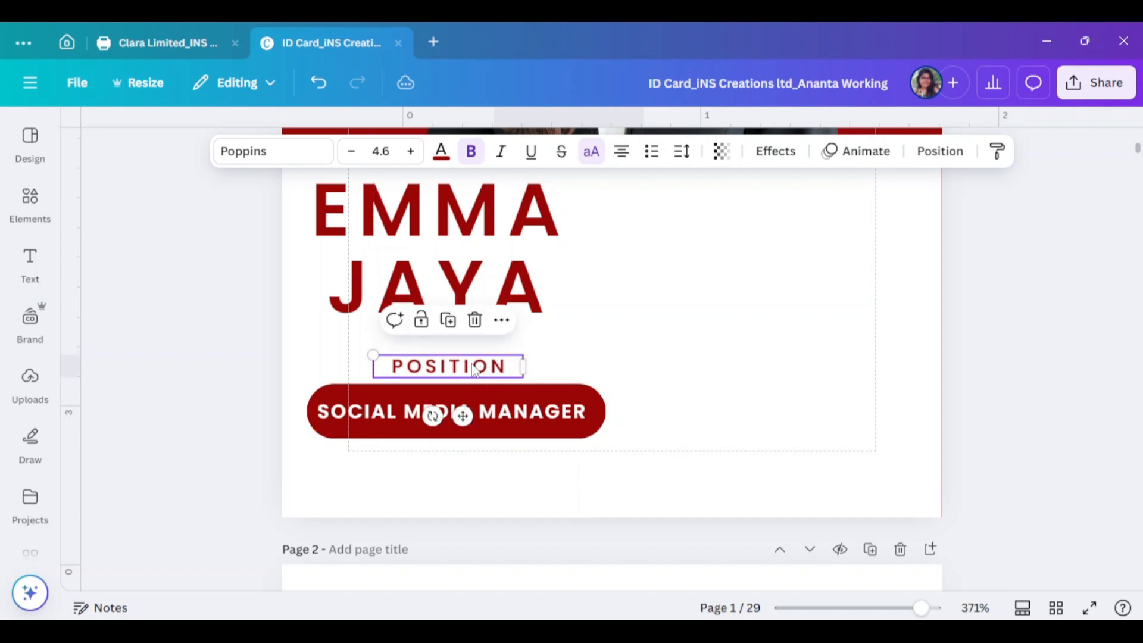
pyautogui.click(815, 431)
# Place the M logo in the card's lower-right corner and recolour it dark red
pyautogui.scroll(8, 1008, 457)
pyautogui.scroll(-2, 573, 397)
pyautogui.moveTo(357, 250); pyautogui.dragTo(859, 463)
pyautogui.scroll(-5, 860, 464)
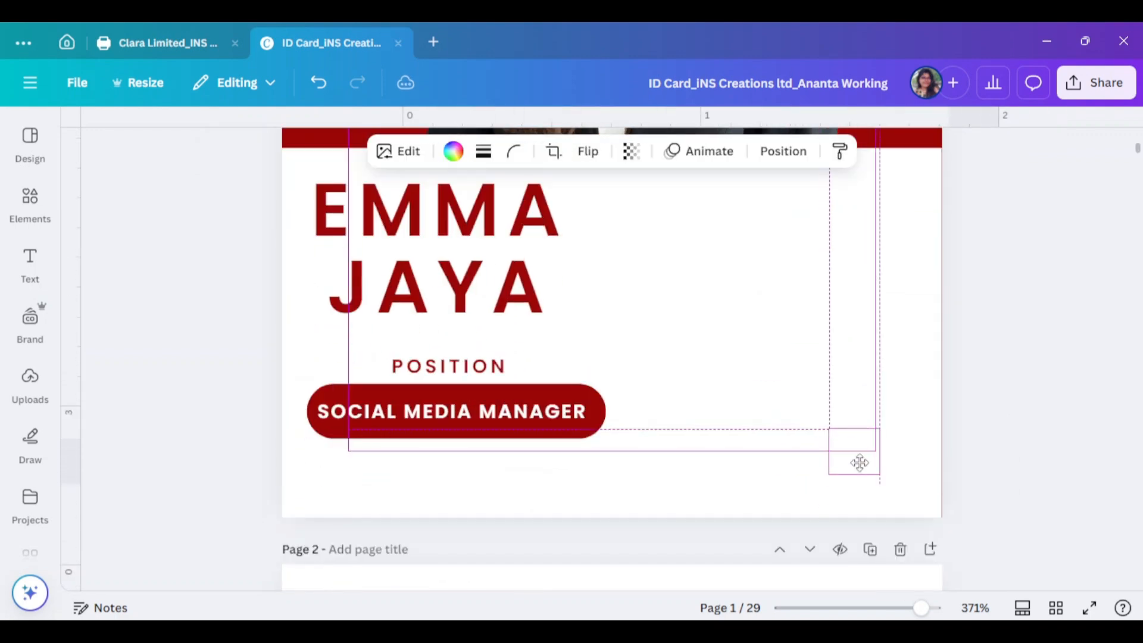
pyautogui.click(453, 151)
pyautogui.scroll(-2, 225, 417)
pyautogui.click(224, 462)
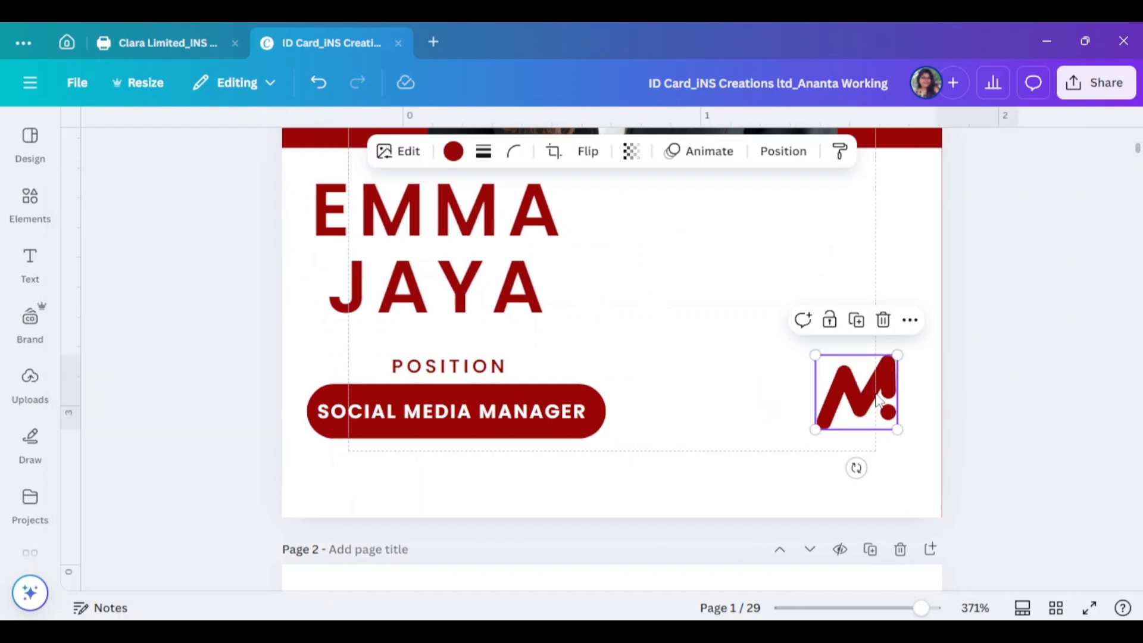
pyautogui.click(1056, 408)
pyautogui.scroll(-1, 720, 263)
pyautogui.scroll(3, 1060, 427)
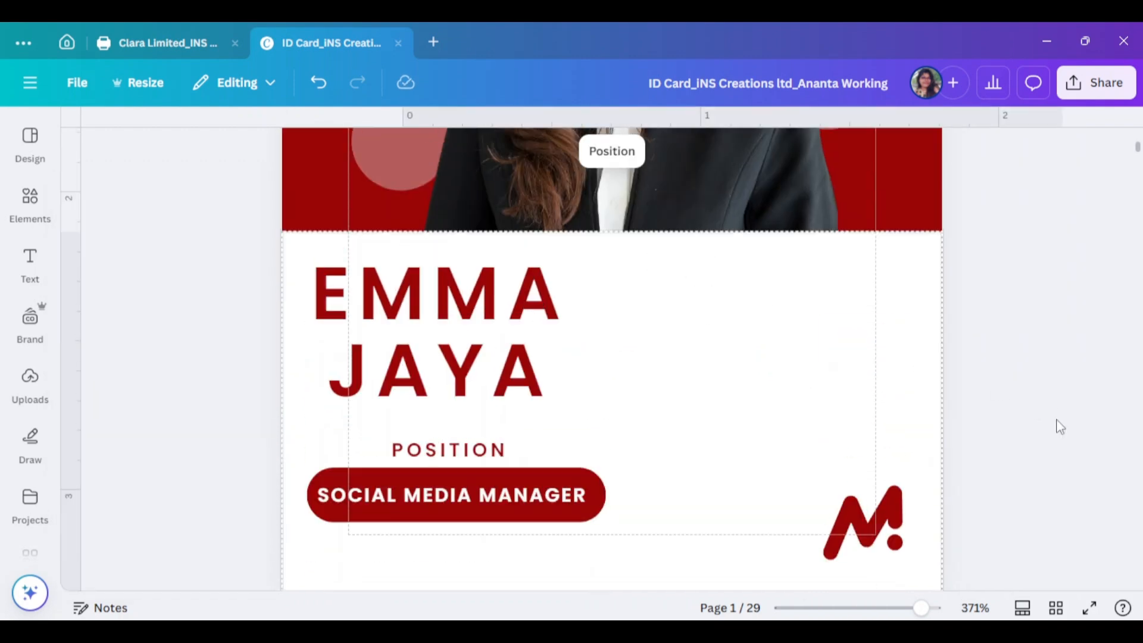
# Add a square and make it a full-width dark red strip along the page bottom
pyautogui.click(27, 208)
pyautogui.click(109, 274)
pyautogui.click(360, 368)
pyautogui.scroll(3, 639, 333)
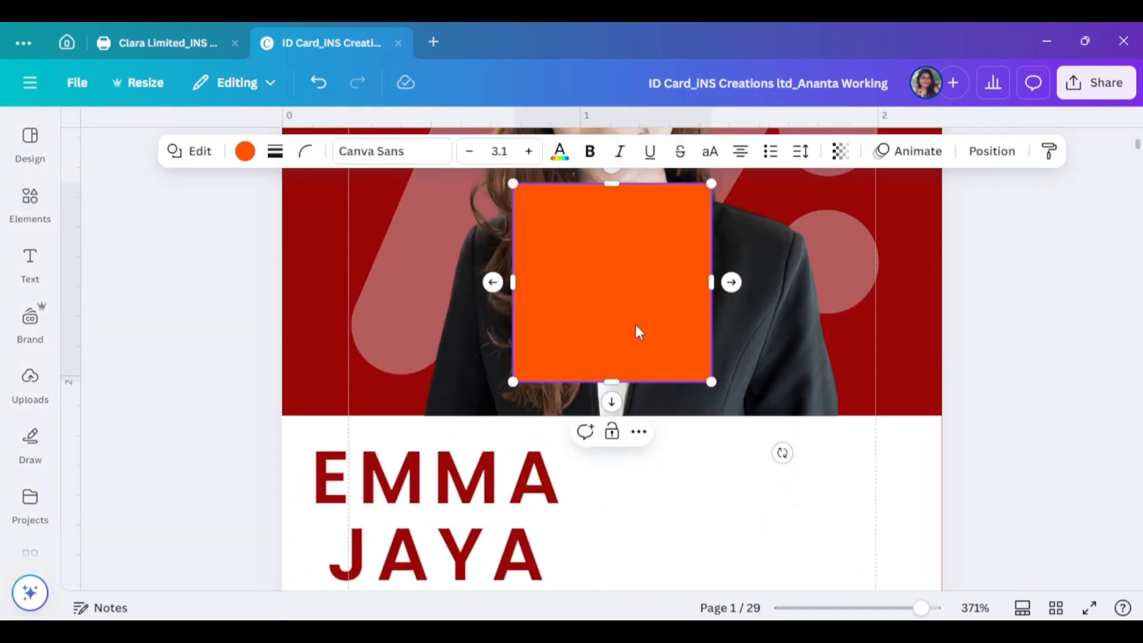
pyautogui.scroll(-5, 627, 408)
pyautogui.moveTo(638, 331); pyautogui.dragTo(406, 408)
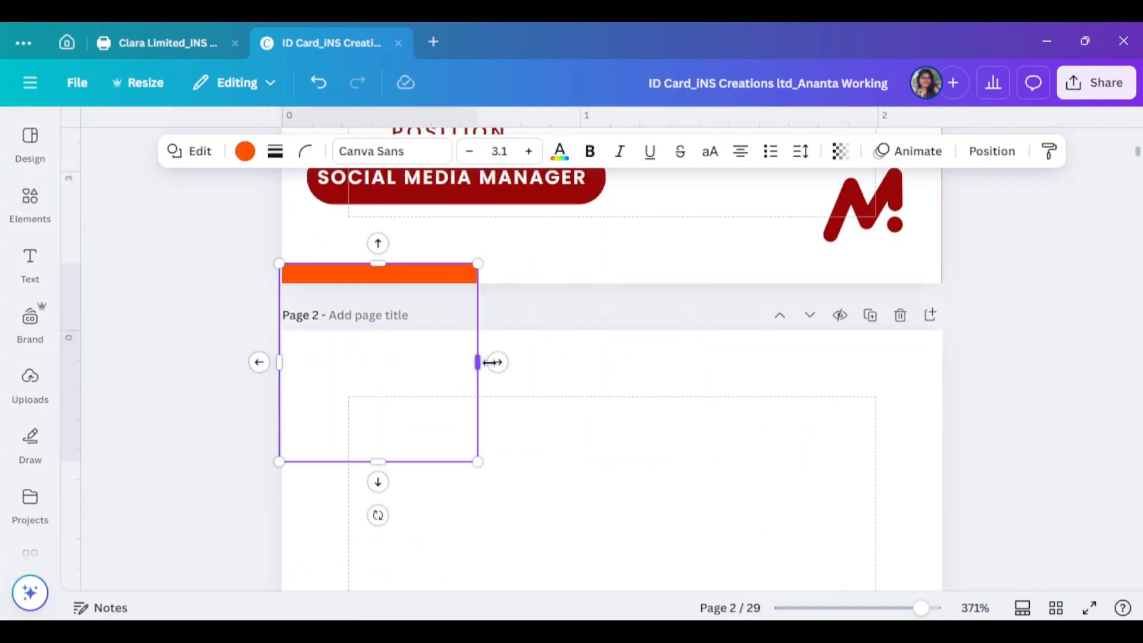
pyautogui.moveTo(481, 361); pyautogui.dragTo(945, 360)
pyautogui.moveTo(613, 462); pyautogui.dragTo(612, 283)
pyautogui.click(472, 152)
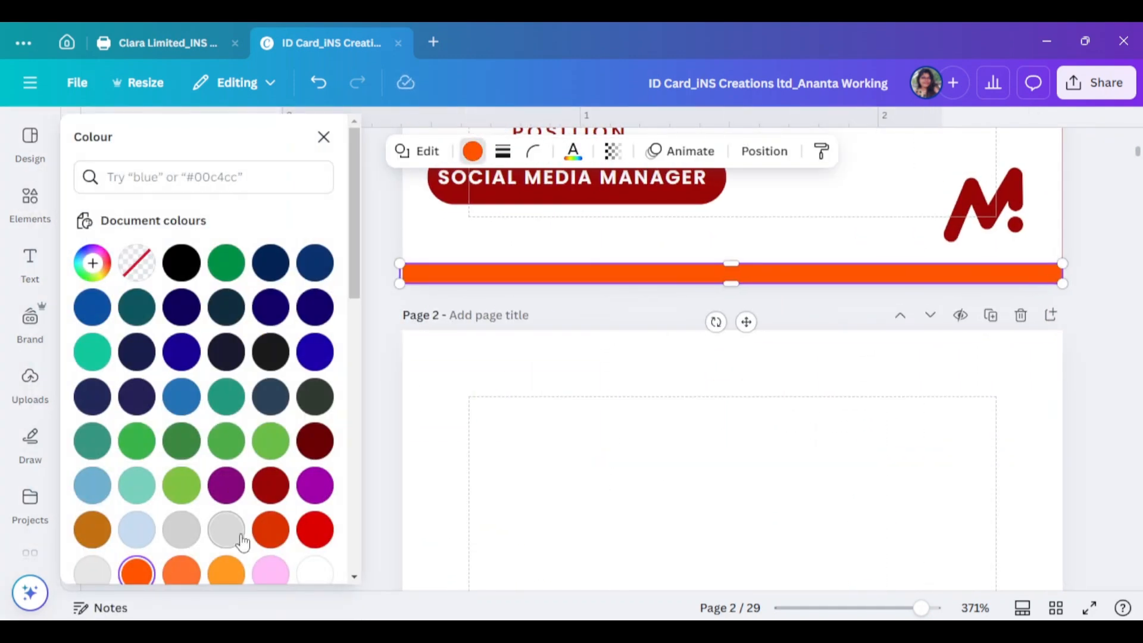
pyautogui.click(268, 477)
pyautogui.click(375, 459)
# Move the surname up beside the first name on one line
pyautogui.scroll(2, 1040, 271)
pyautogui.scroll(4, 1040, 271)
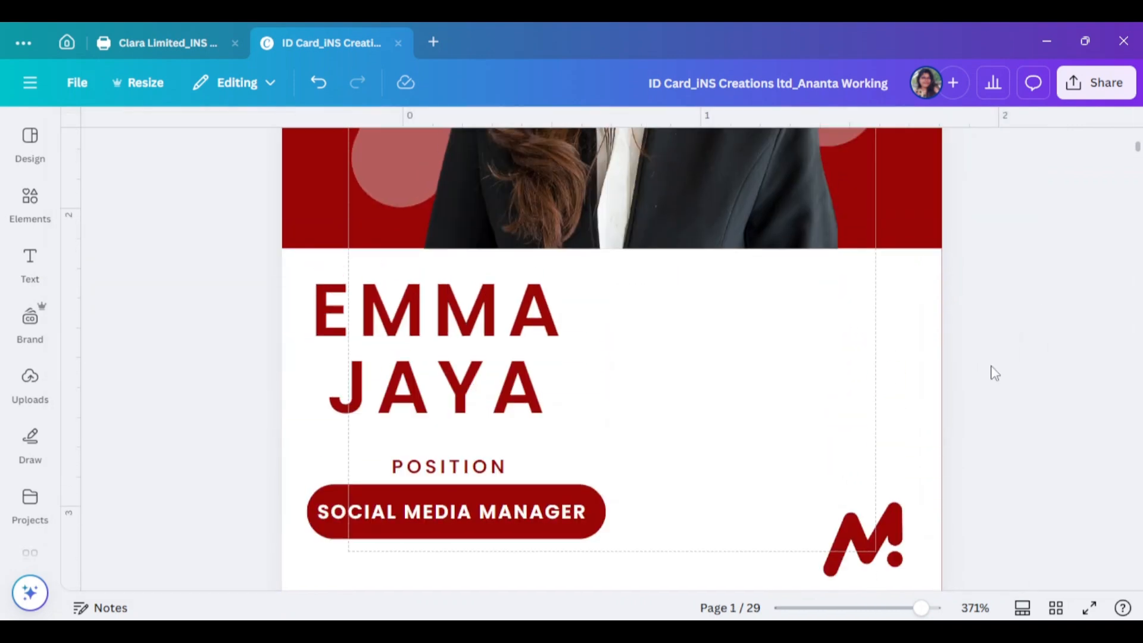
pyautogui.scroll(-3, 990, 372)
pyautogui.click(886, 384)
pyautogui.click(1103, 349)
pyautogui.scroll(4, 1082, 363)
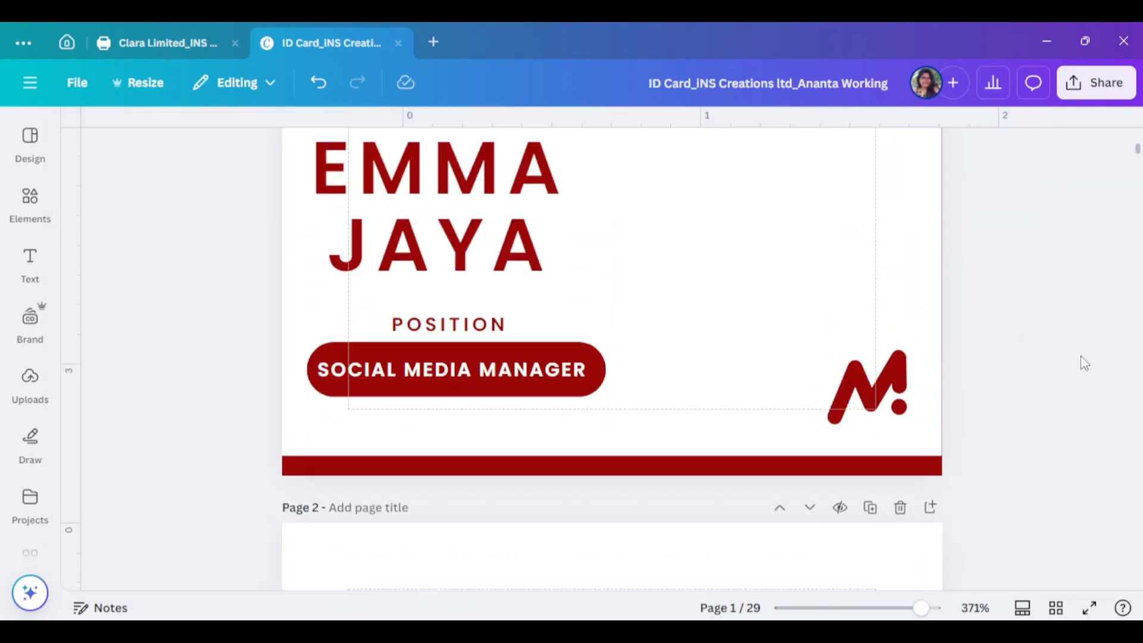
pyautogui.scroll(-2, 1085, 363)
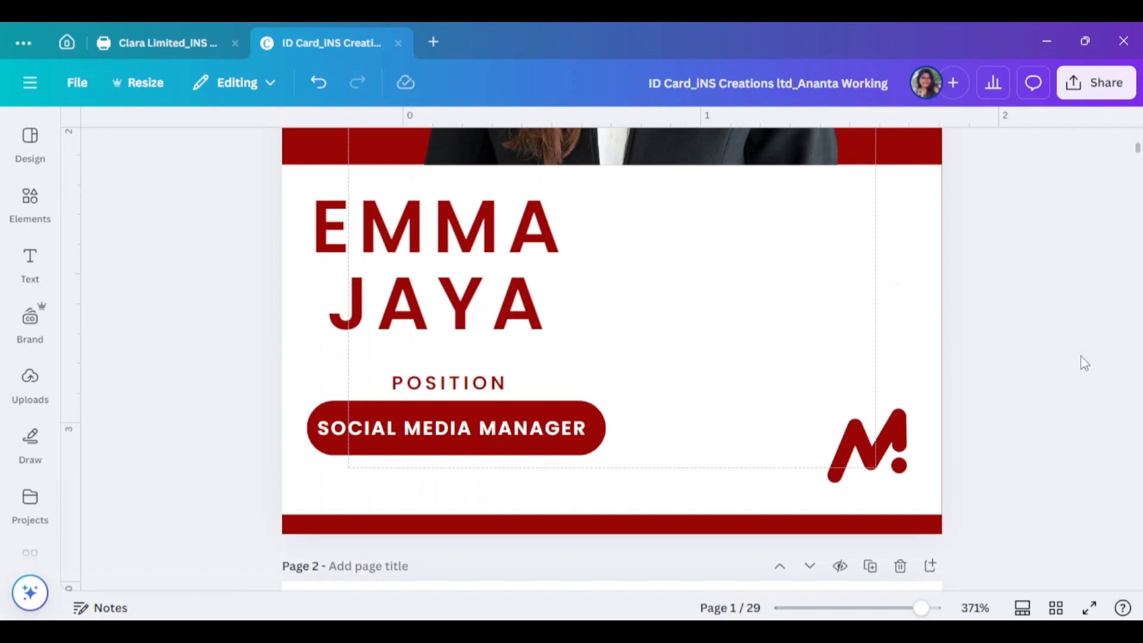
pyautogui.moveTo(446, 321); pyautogui.dragTo(720, 243)
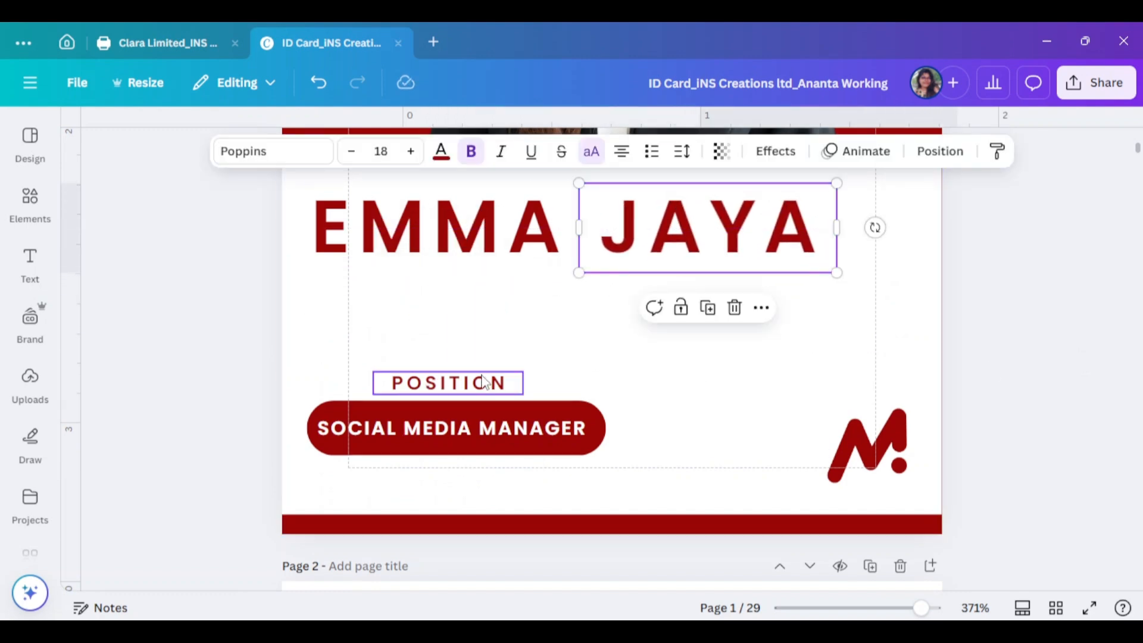
# Centre POSITION under the name and move the role badge up beneath it
pyautogui.moveTo(485, 382); pyautogui.dragTo(599, 281)
pyautogui.click(459, 426)
pyautogui.moveTo(503, 424); pyautogui.dragTo(635, 324)
# Group the first and last name, centre the group on the card and shrink it
pyautogui.click(483, 251)
pyautogui.keyDown('shift'); pyautogui.click(646, 223); pyautogui.keyUp('shift')
pyautogui.click(517, 310)
pyautogui.click(941, 152)
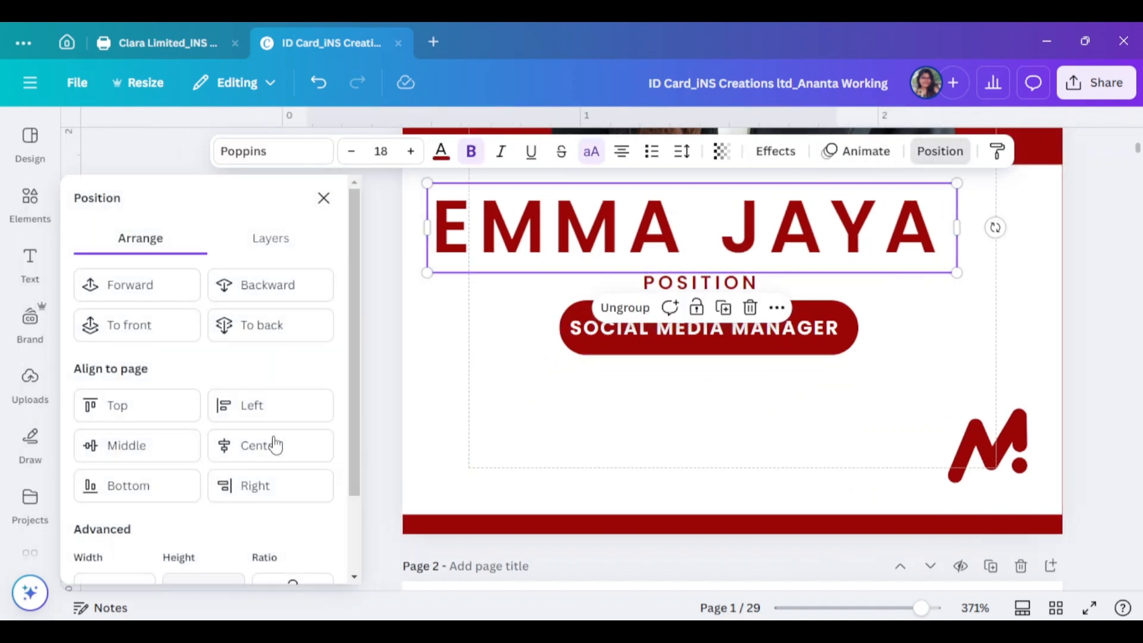
pyautogui.click(276, 445)
pyautogui.click(1008, 270)
pyautogui.click(883, 268)
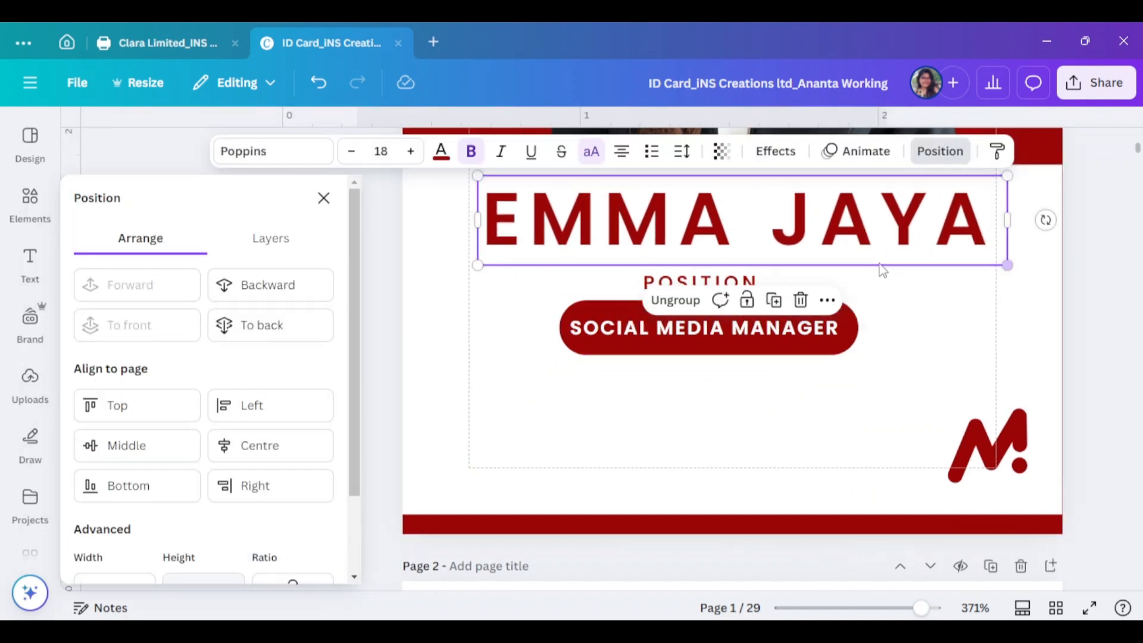
pyautogui.moveTo(1007, 265); pyautogui.dragTo(903, 247)
pyautogui.moveTo(773, 221); pyautogui.dragTo(811, 221)
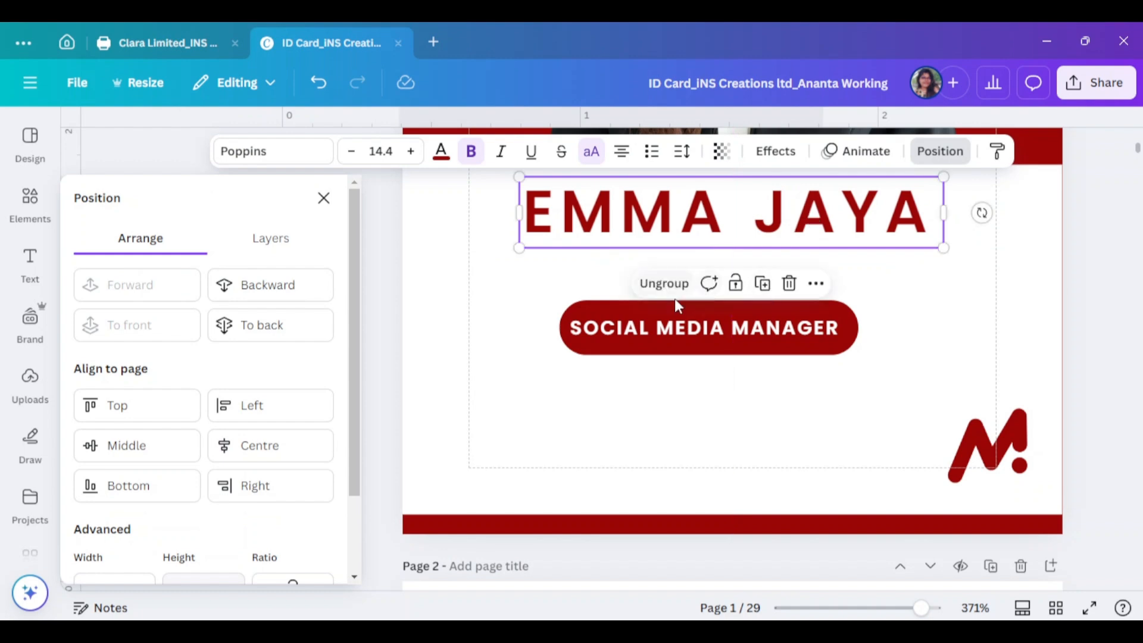
# Place POSITION just below the name with the SOCIAL MEDIA MANAGER pill centred beneath
pyautogui.moveTo(676, 300); pyautogui.dragTo(775, 267)
pyautogui.moveTo(657, 333); pyautogui.dragTo(681, 316)
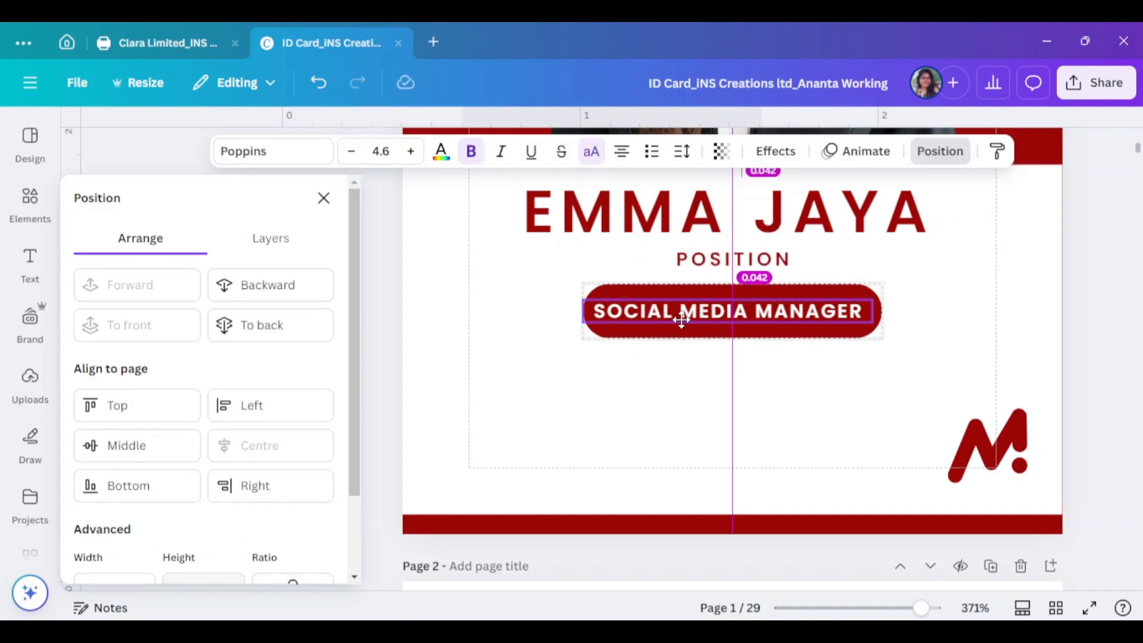
pyautogui.click(625, 396)
# Duplicate POSITION below the pill and edit it into the ID NO line with the ID number
pyautogui.keyDown('alt'); pyautogui.moveTo(741, 267); pyautogui.dragTo(734, 420); pyautogui.keyUp('alt')
pyautogui.doubleClick(740, 386)
pyautogui.click(326, 207)
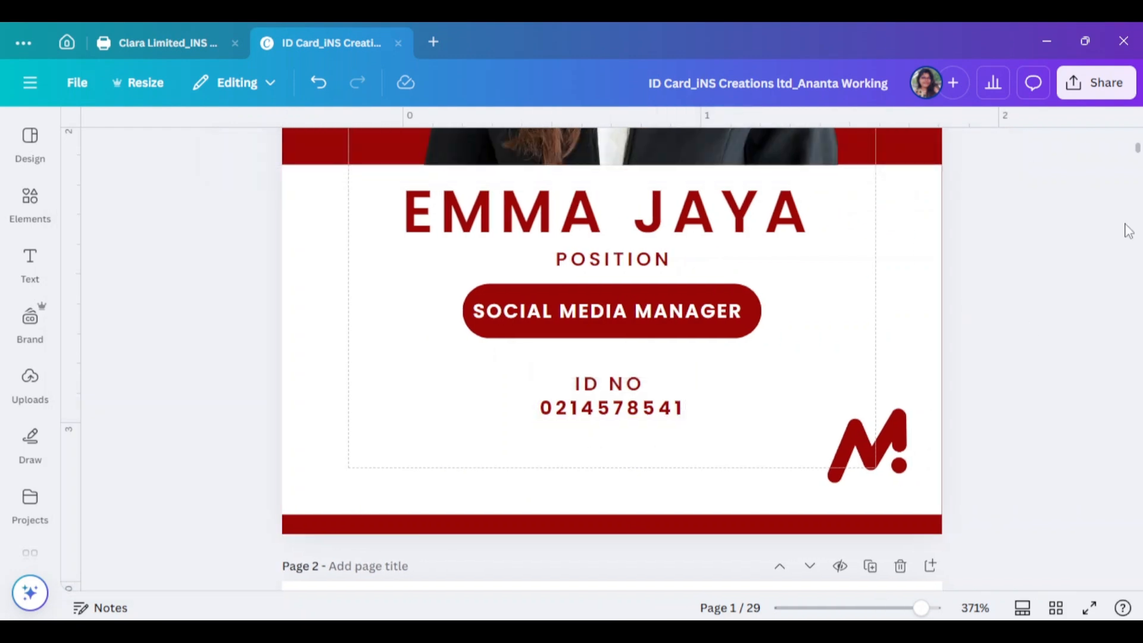
pyautogui.scroll(5, 1093, 311)
pyautogui.scroll(-7, 1092, 312)
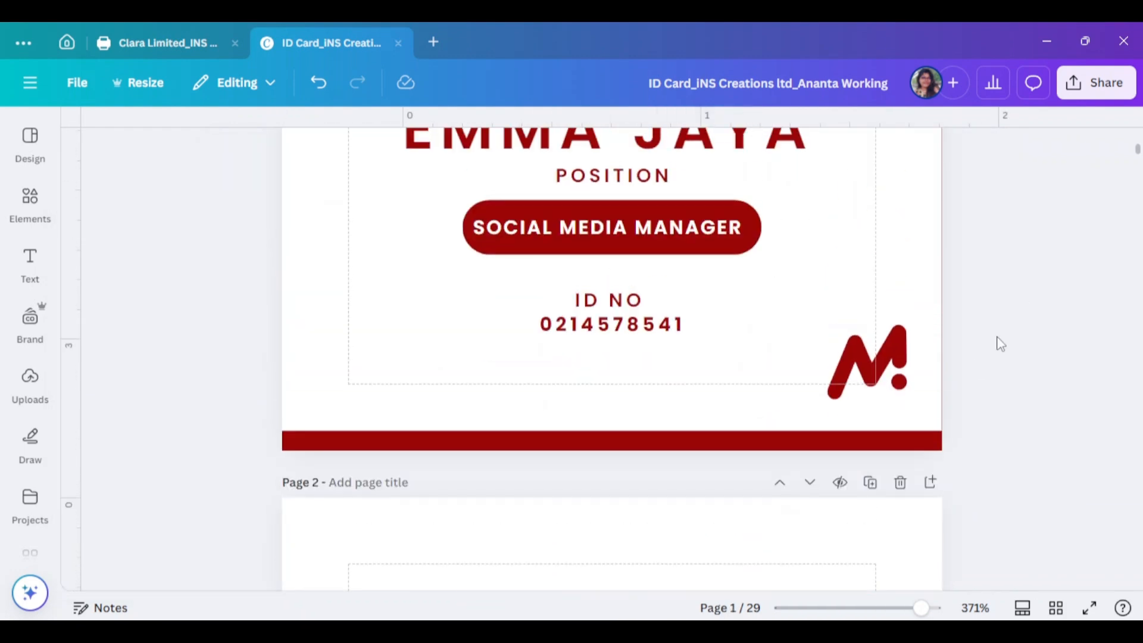
# Duplicate the M logo, enlarge it and place it in the card's bottom-left corner
pyautogui.keyDown('alt'); pyautogui.moveTo(866, 365); pyautogui.dragTo(333, 293); pyautogui.keyUp('alt')
pyautogui.moveTo(377, 332); pyautogui.dragTo(602, 532)
pyautogui.moveTo(497, 399); pyautogui.dragTo(454, 330)
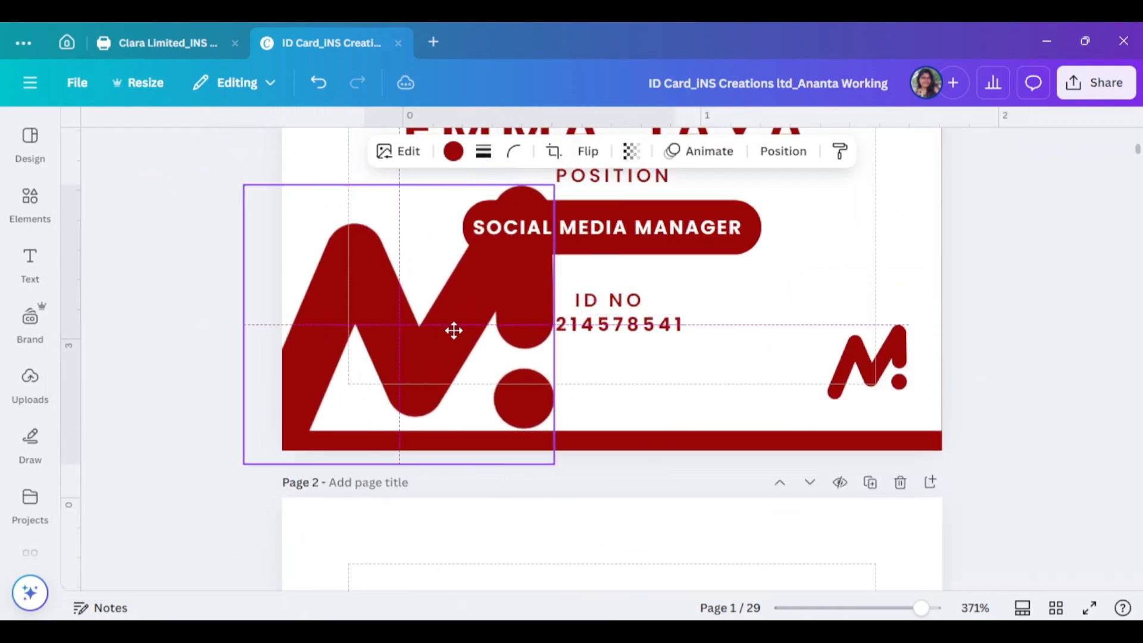
pyautogui.moveTo(555, 465); pyautogui.dragTo(446, 366)
pyautogui.moveTo(367, 286); pyautogui.dragTo(396, 357)
# Recolour the logo copy grey and make it mostly transparent as a faint watermark
pyautogui.click(454, 152)
pyautogui.scroll(-3, 262, 409)
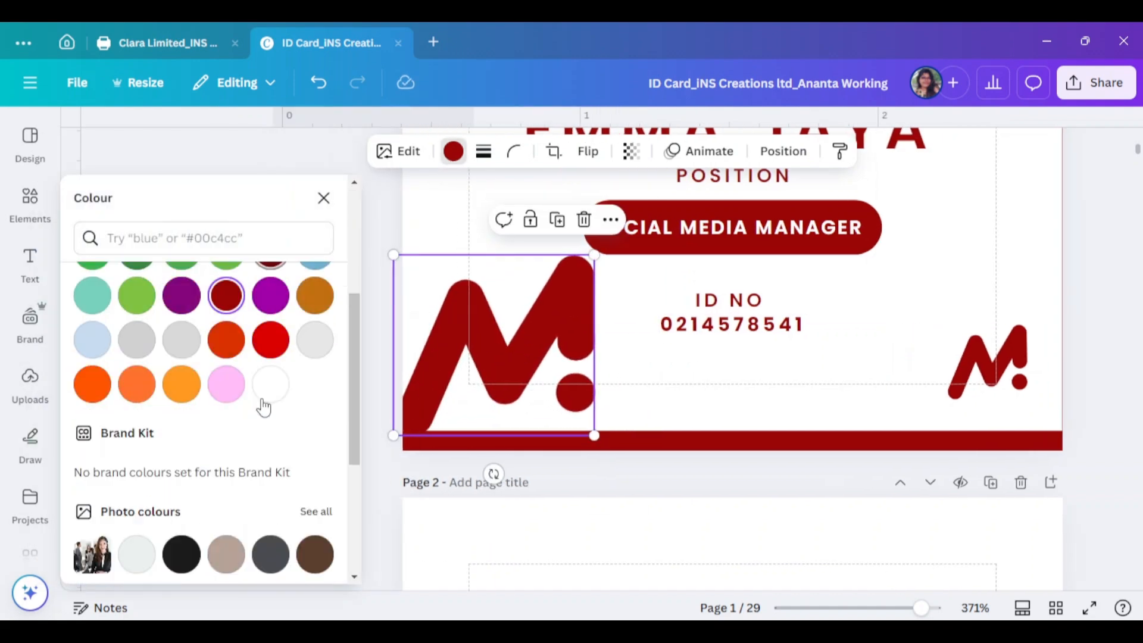
pyautogui.scroll(2, 270, 391)
pyautogui.click(270, 390)
pyautogui.click(631, 152)
pyautogui.moveTo(676, 220); pyautogui.dragTo(564, 220)
pyautogui.click(324, 198)
pyautogui.click(1048, 240)
pyautogui.scroll(6, 1040, 345)
pyautogui.scroll(-5, 1039, 345)
pyautogui.scroll(8, 1038, 345)
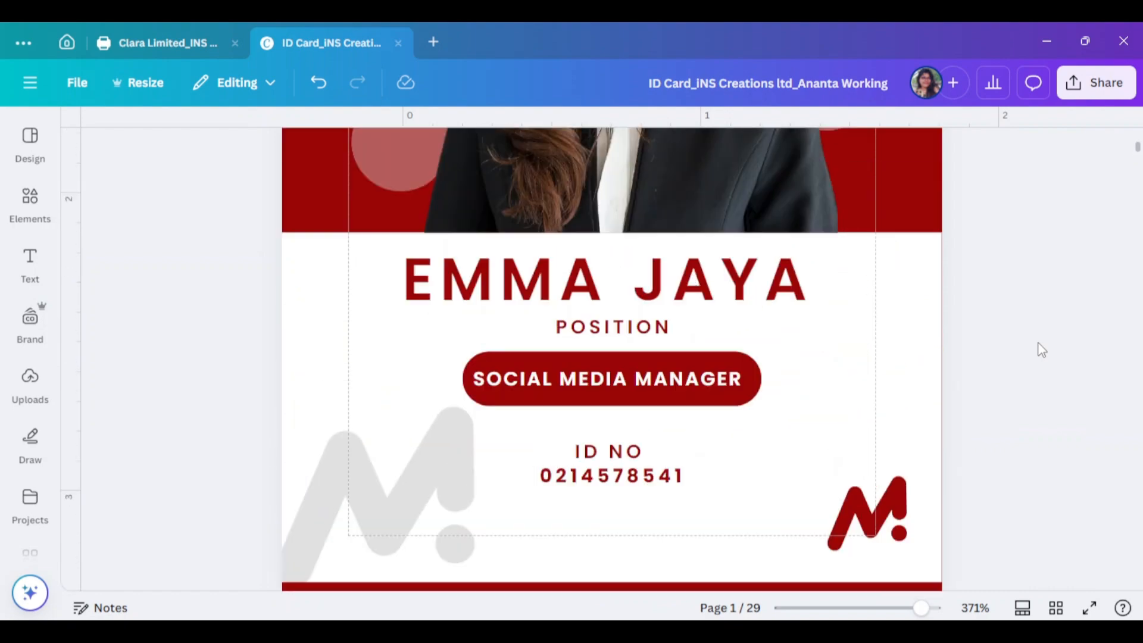
pyautogui.click(855, 321)
pyautogui.scroll(-2, 1010, 324)
pyautogui.scroll(3, 1110, 191)
# Check the small M logo and the blank second page of the design
pyautogui.scroll(-1, 1110, 192)
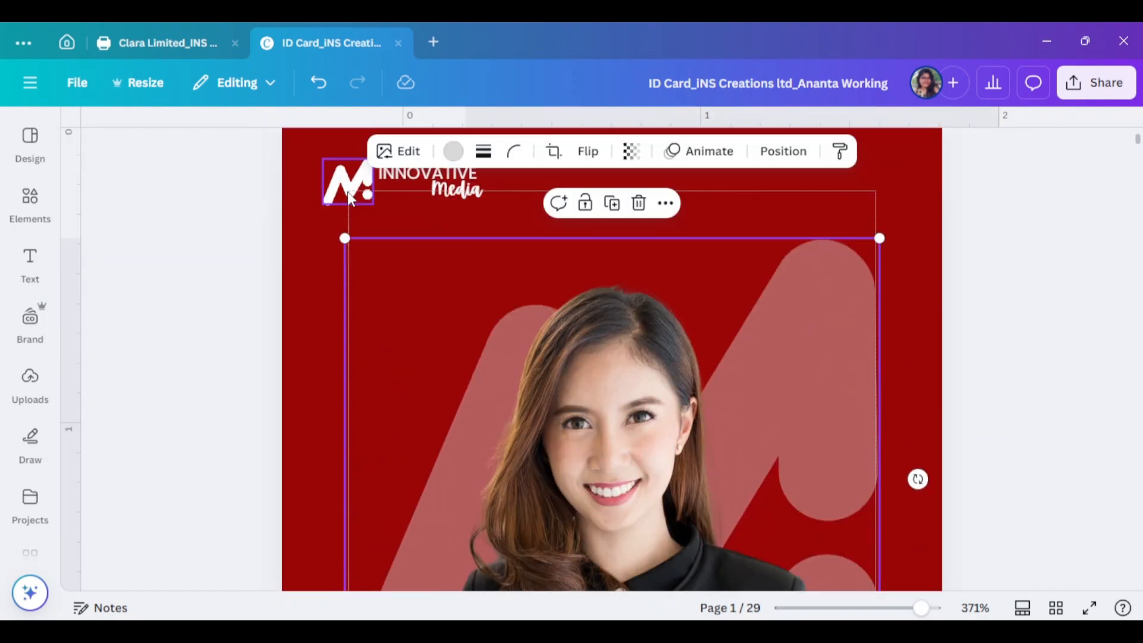
pyautogui.click(346, 201)
pyautogui.scroll(-10, 1024, 297)
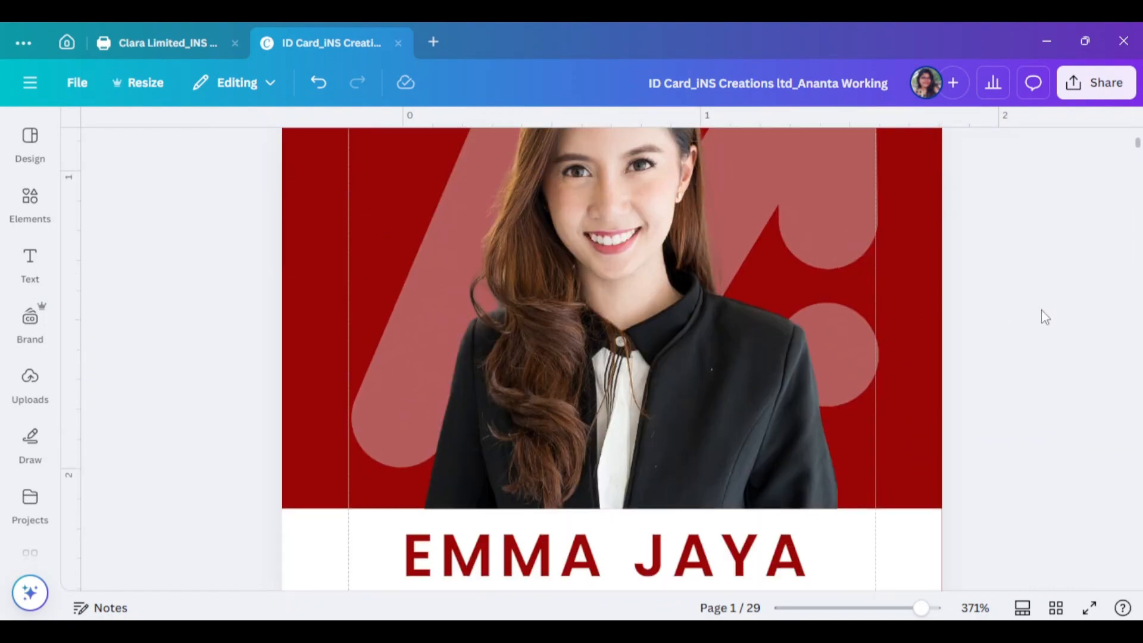
pyautogui.scroll(-6, 1046, 318)
pyautogui.click(556, 414)
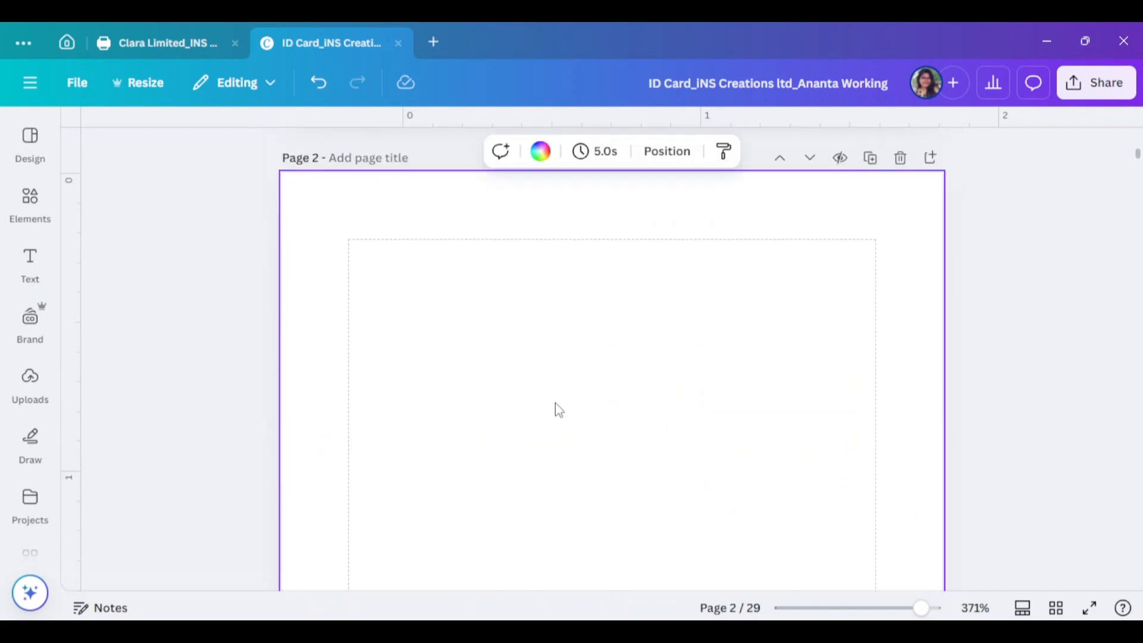
pyautogui.scroll(10, 717, 374)
# Resize the portrait photo by its corner handle and check its arrangement options
pyautogui.click(858, 310)
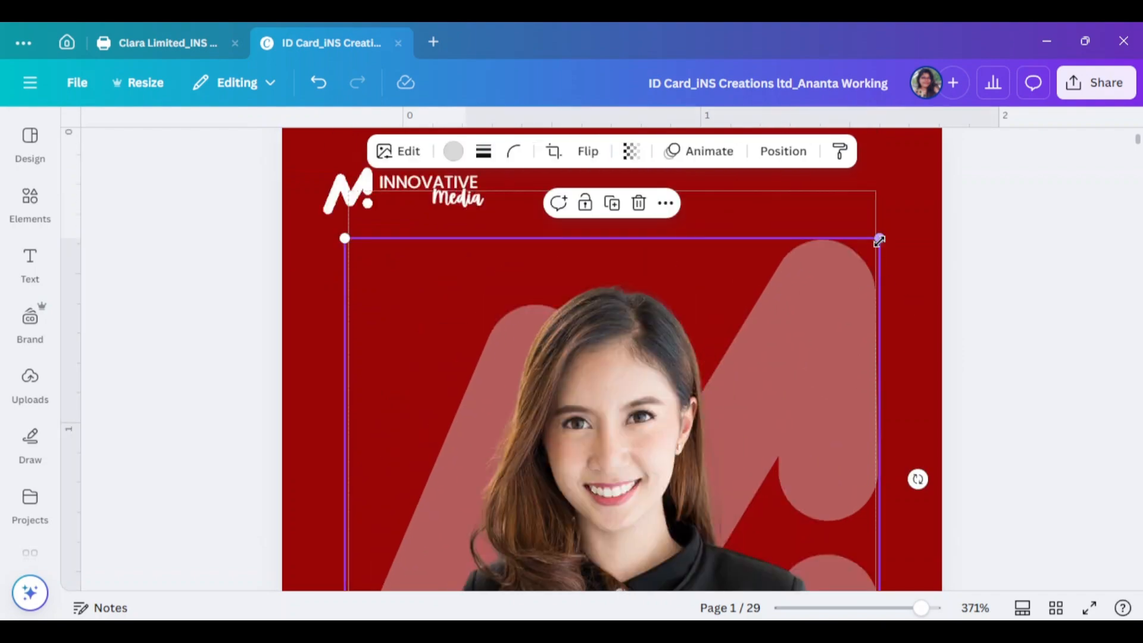
pyautogui.moveTo(878, 235); pyautogui.dragTo(859, 267)
pyautogui.click(783, 151)
pyautogui.click(321, 198)
pyautogui.scroll(-3, 1021, 383)
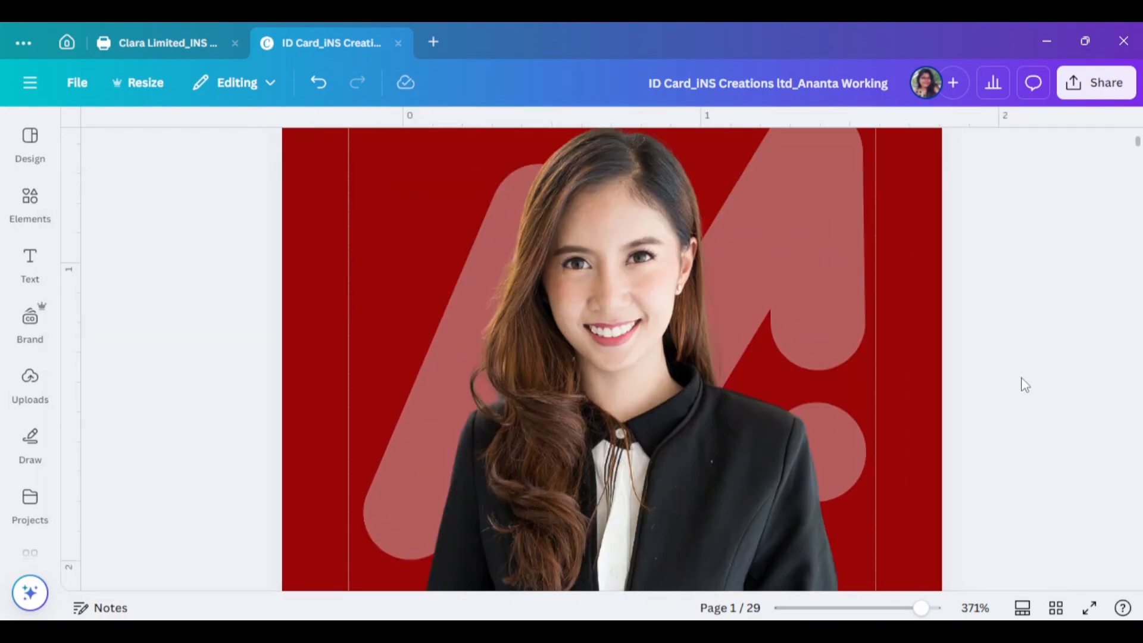
pyautogui.scroll(-4, 833, 404)
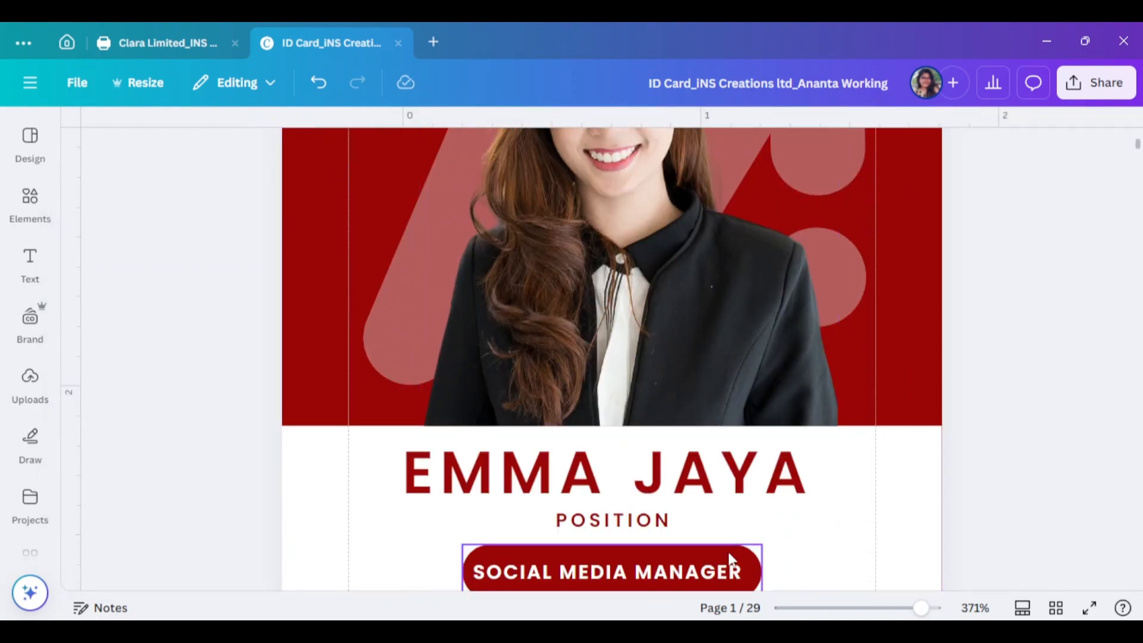
pyautogui.moveTo(923, 609); pyautogui.dragTo(890, 609)
pyautogui.click(30, 262)
# Add a subheading text box reading 'TEAM MARKETING'
pyautogui.click(148, 374)
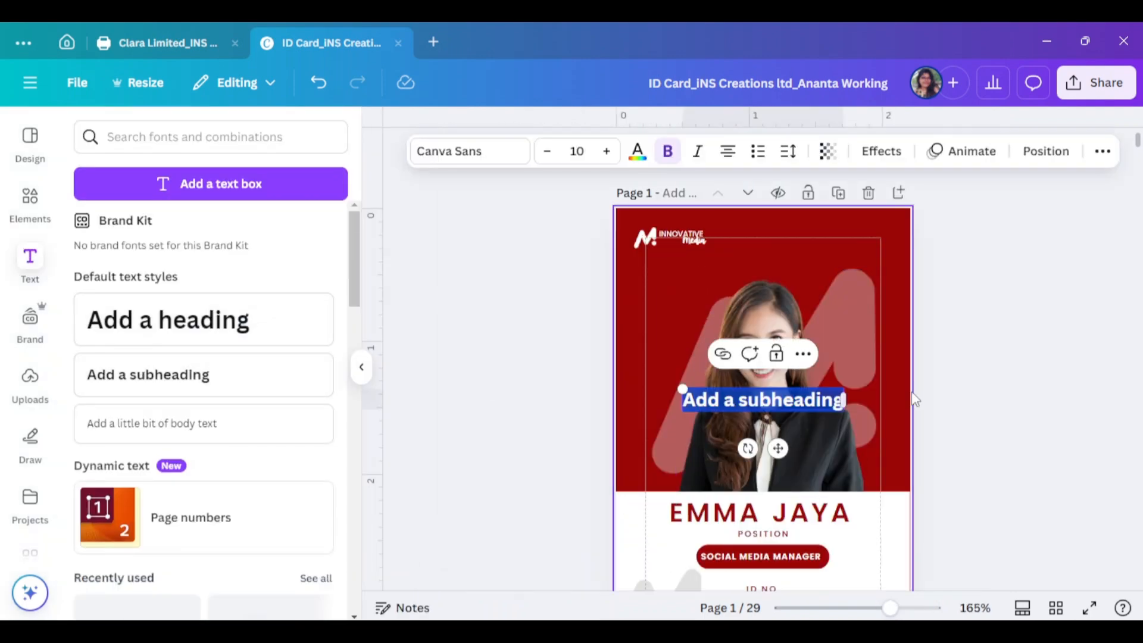
pyautogui.write('TEAM MArketing')
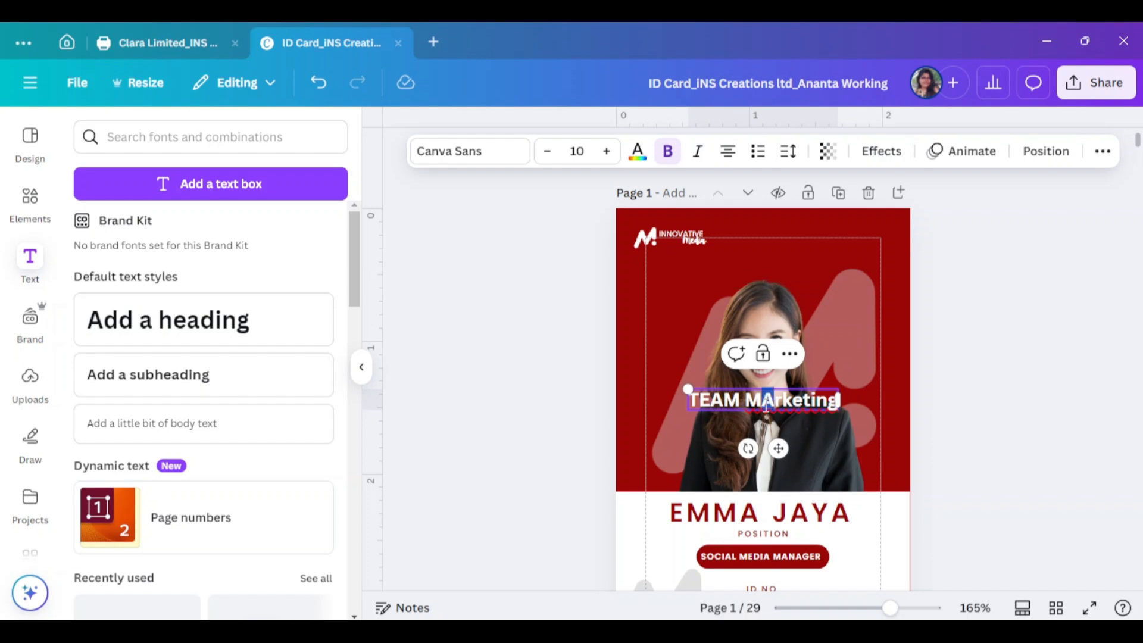
pyautogui.click(893, 399)
pyautogui.doubleClick(792, 400)
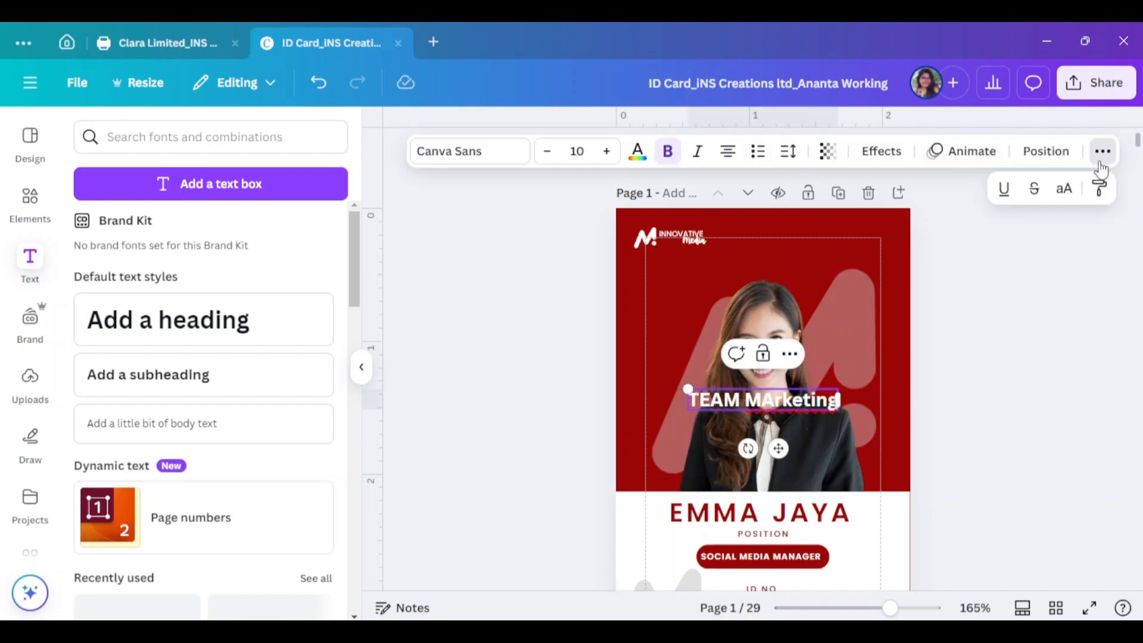
pyautogui.scroll(3, 87, 390)
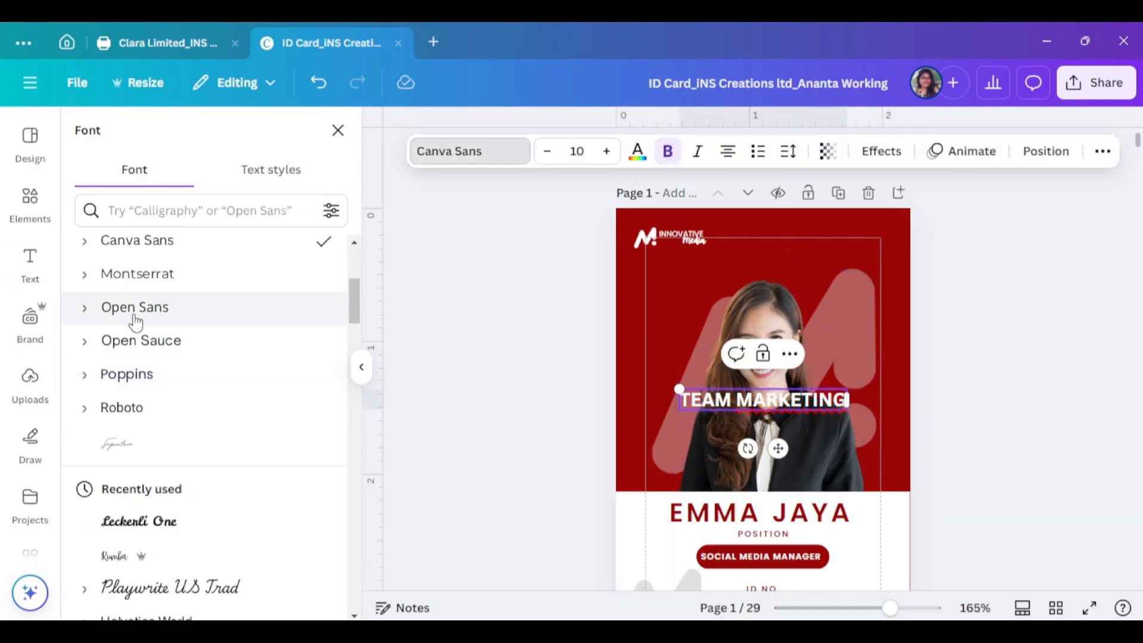
pyautogui.scroll(2, 124, 384)
pyautogui.scroll(-2, 125, 363)
# Set the TEAM MARKETING label's font to Poppins ExtraLight
pyautogui.click(127, 374)
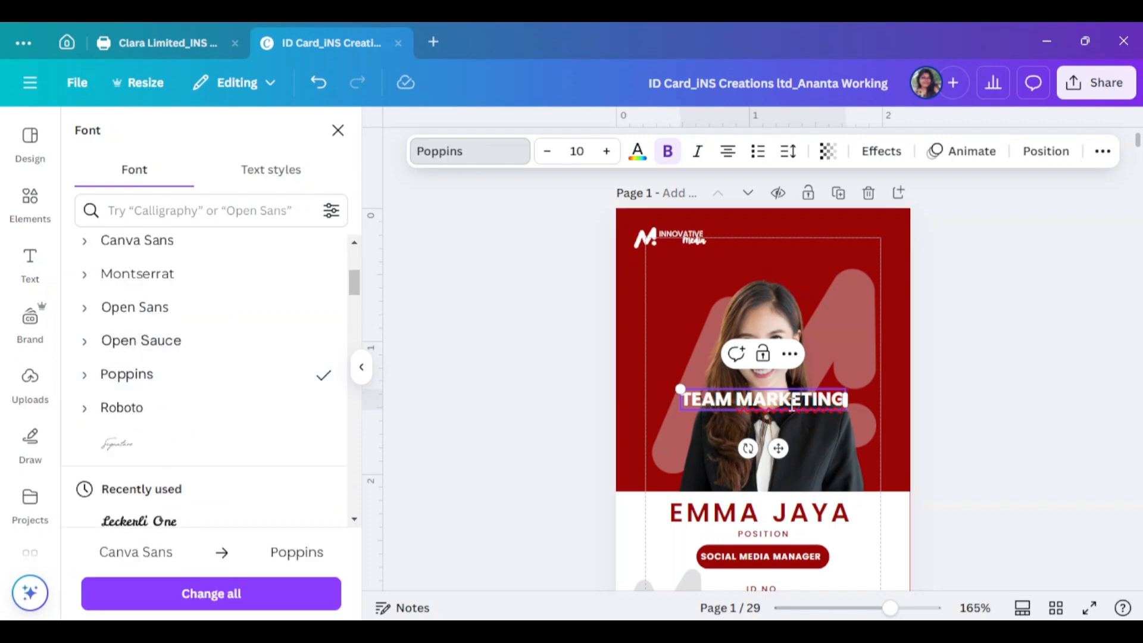
pyautogui.click(85, 374)
pyautogui.doubleClick(802, 400)
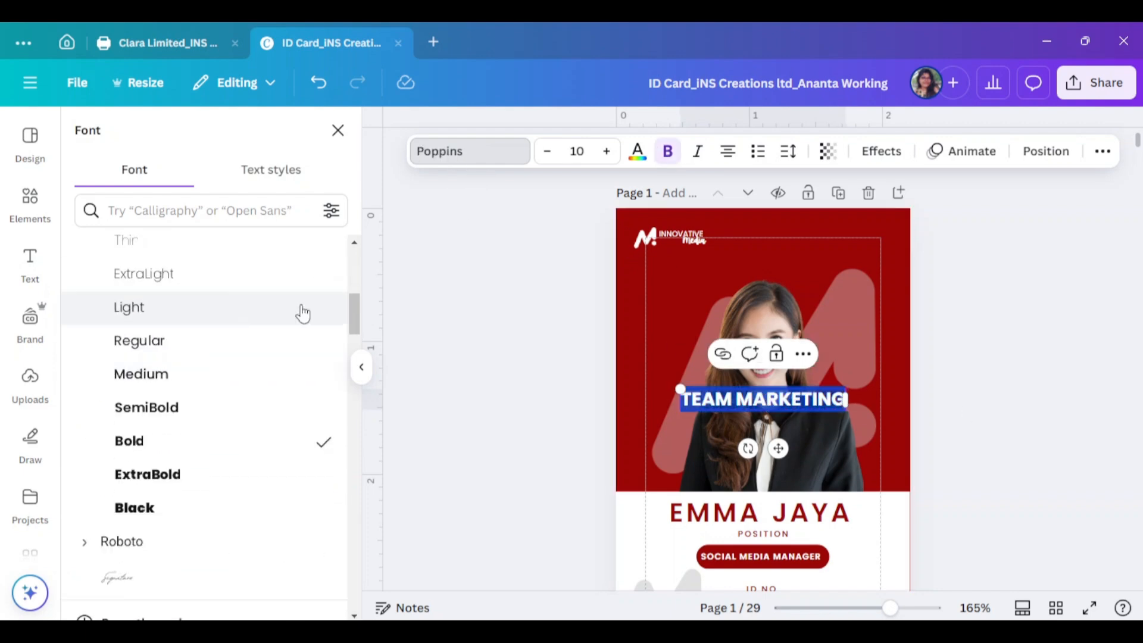
pyautogui.click(274, 278)
pyautogui.click(1041, 377)
pyautogui.click(813, 405)
# Shrink the label and rotate it 90° so it runs down the photo's right edge
pyautogui.click(788, 153)
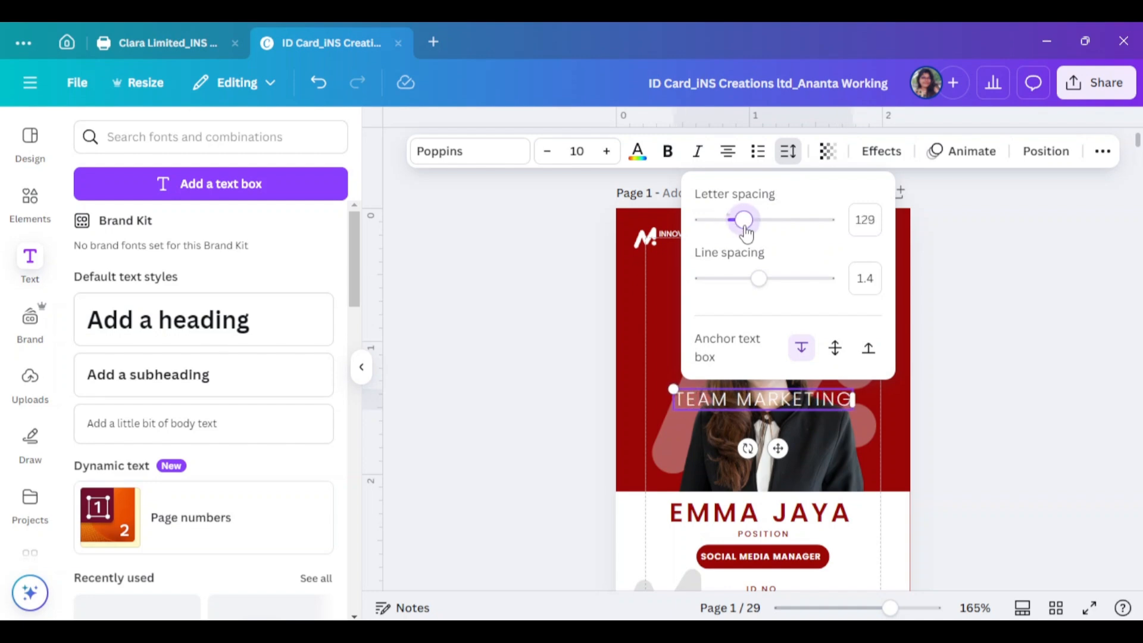
pyautogui.moveTo(671, 389); pyautogui.dragTo(733, 402)
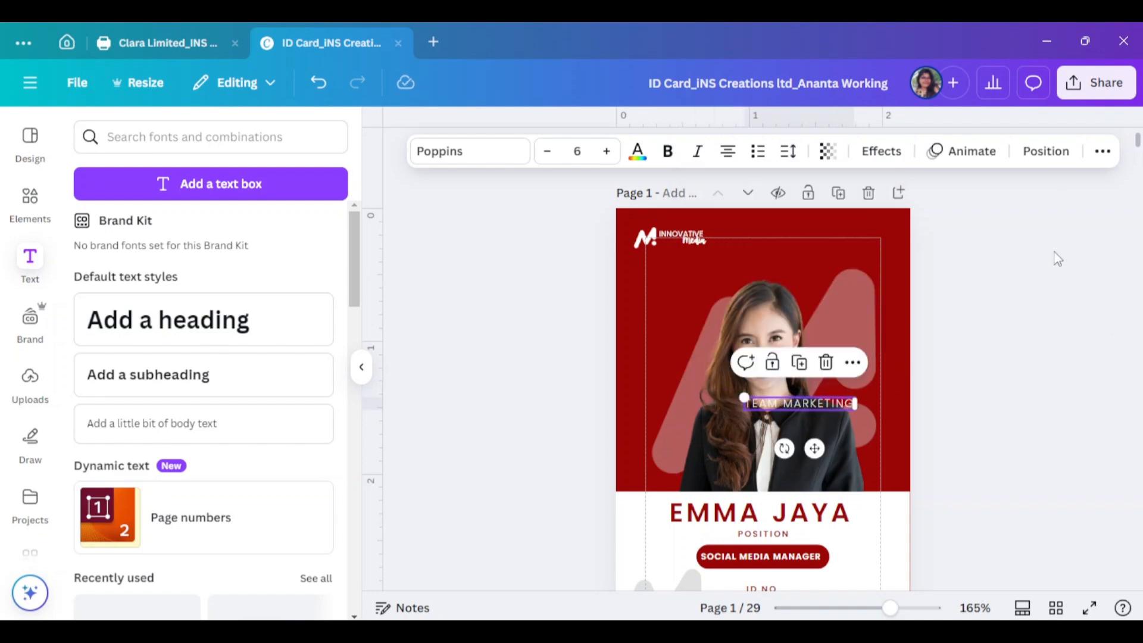
pyautogui.click(1046, 151)
pyautogui.write('90')
pyautogui.press('Return')
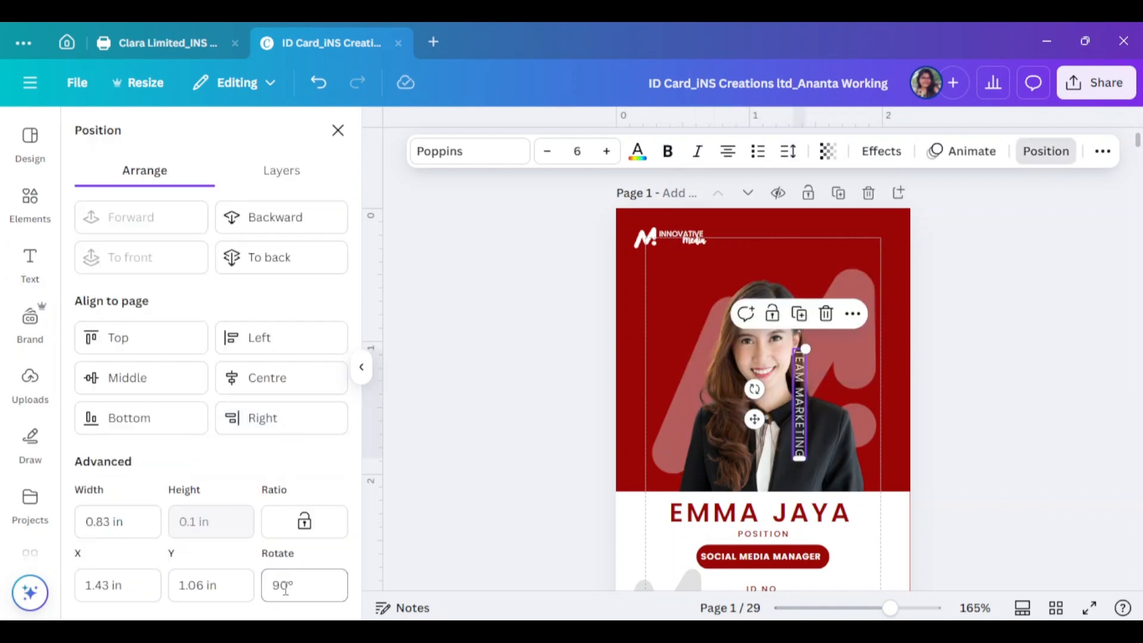
pyautogui.click(362, 367)
pyautogui.scroll(5, 673, 414)
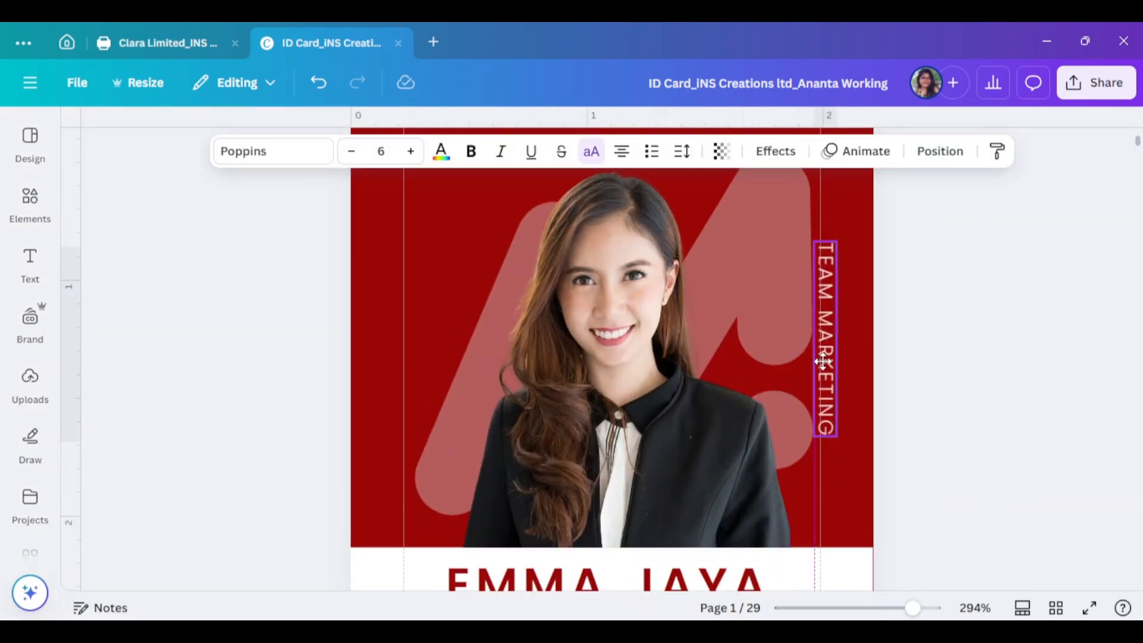
pyautogui.click(957, 365)
pyautogui.scroll(3, 957, 365)
pyautogui.scroll(-3, 957, 365)
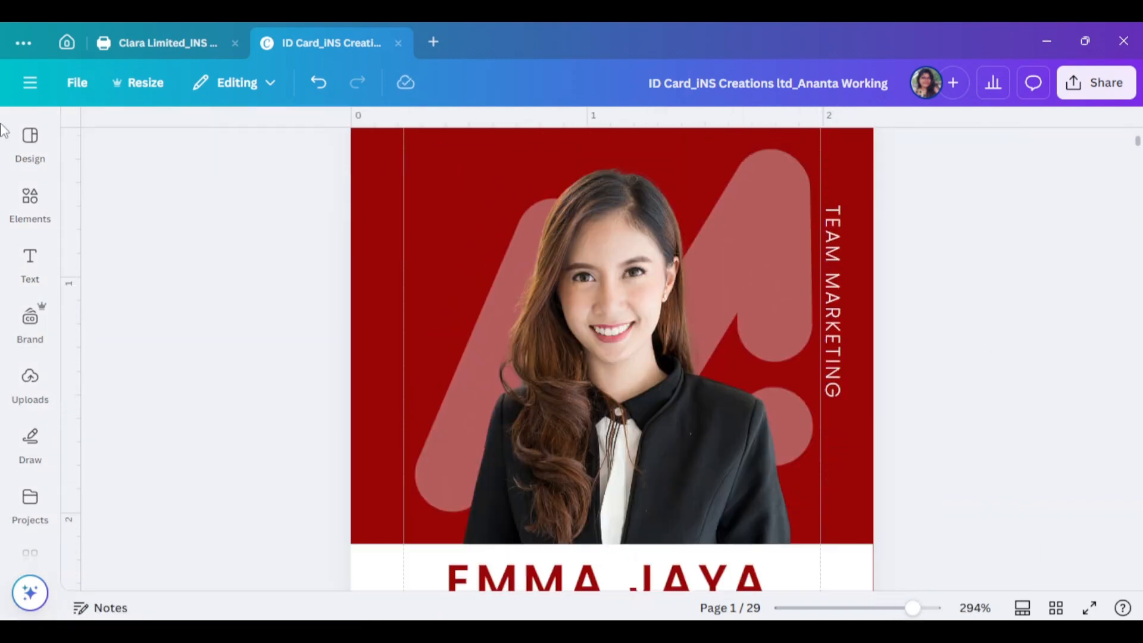
pyautogui.click(30, 203)
# Add a plain line from Elements and rotate it 90° to make it vertical
pyautogui.write('line')
pyautogui.click(173, 219)
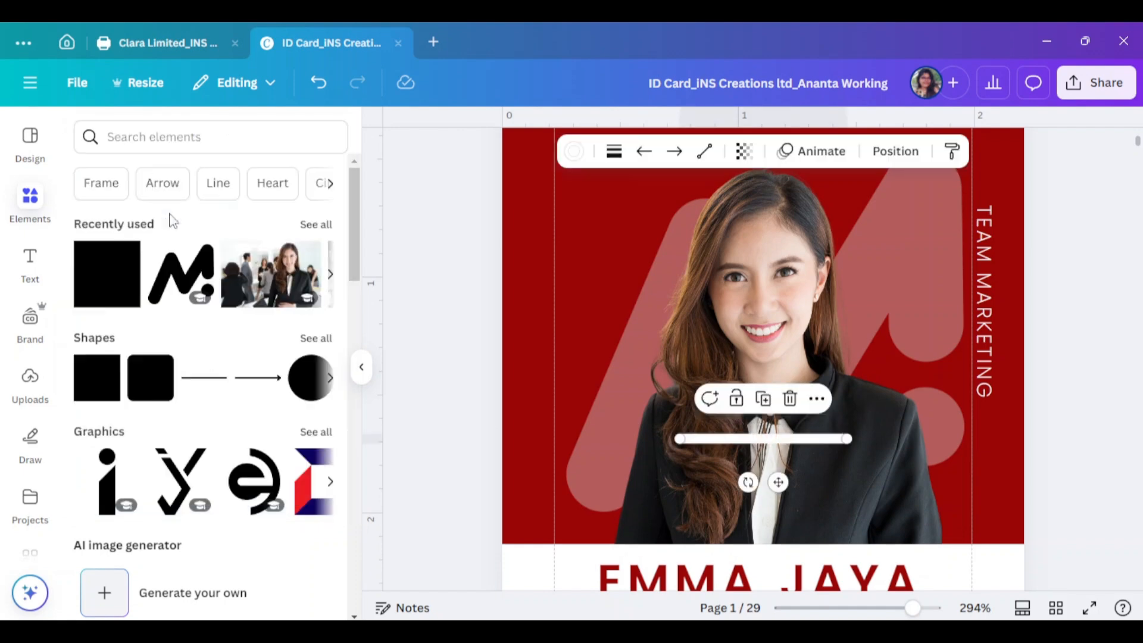
pyautogui.click(613, 152)
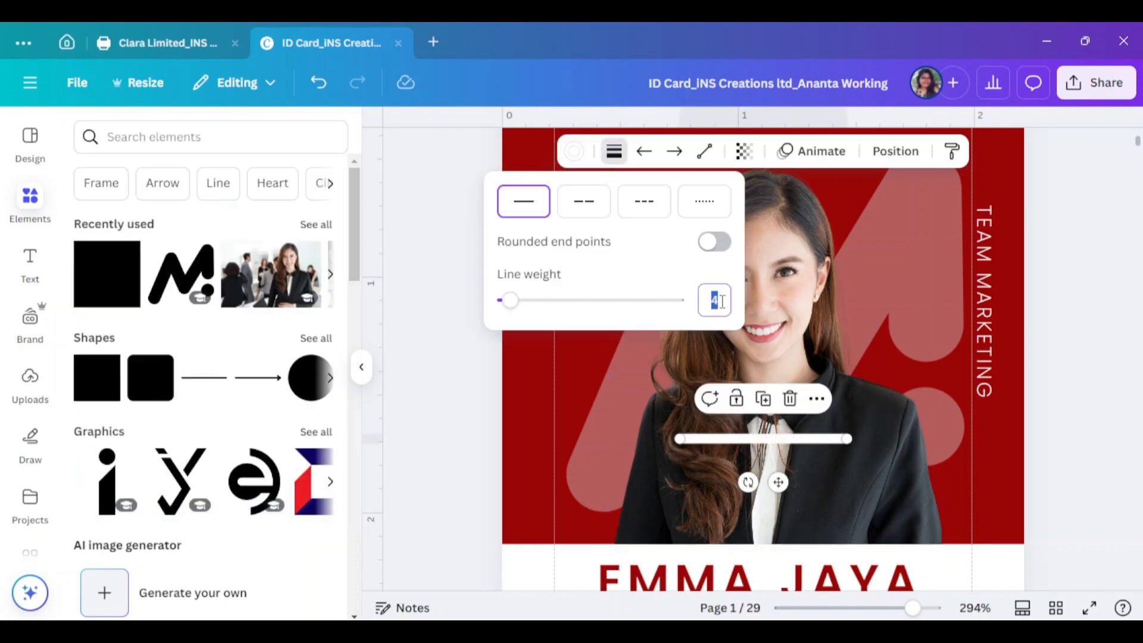
pyautogui.click(895, 152)
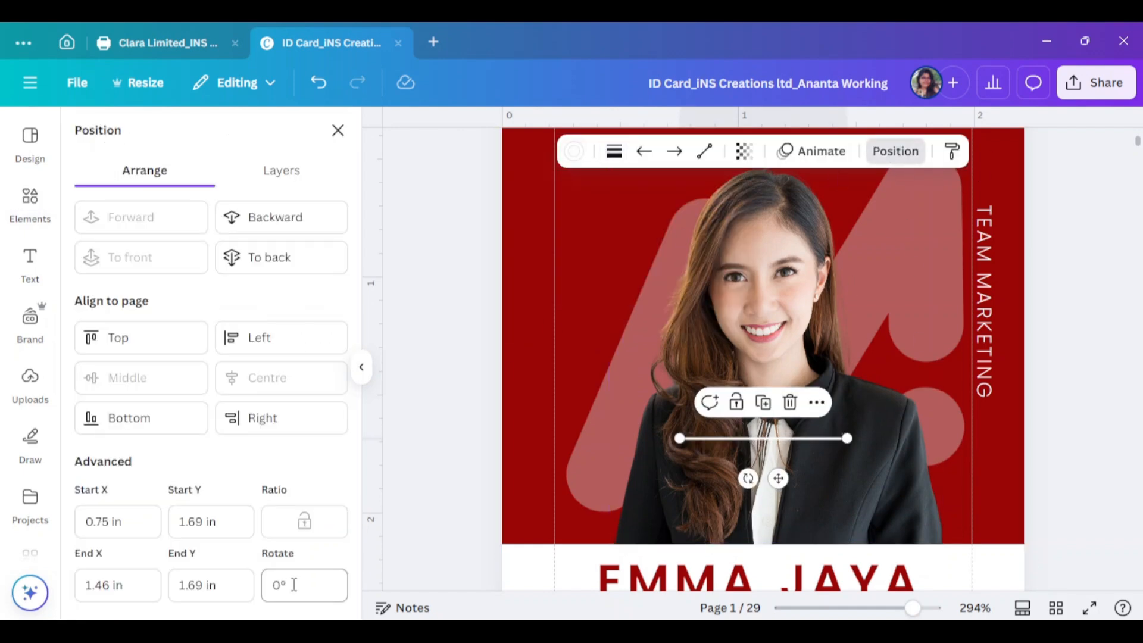
pyautogui.click(272, 584)
pyautogui.write('90')
pyautogui.press('Return')
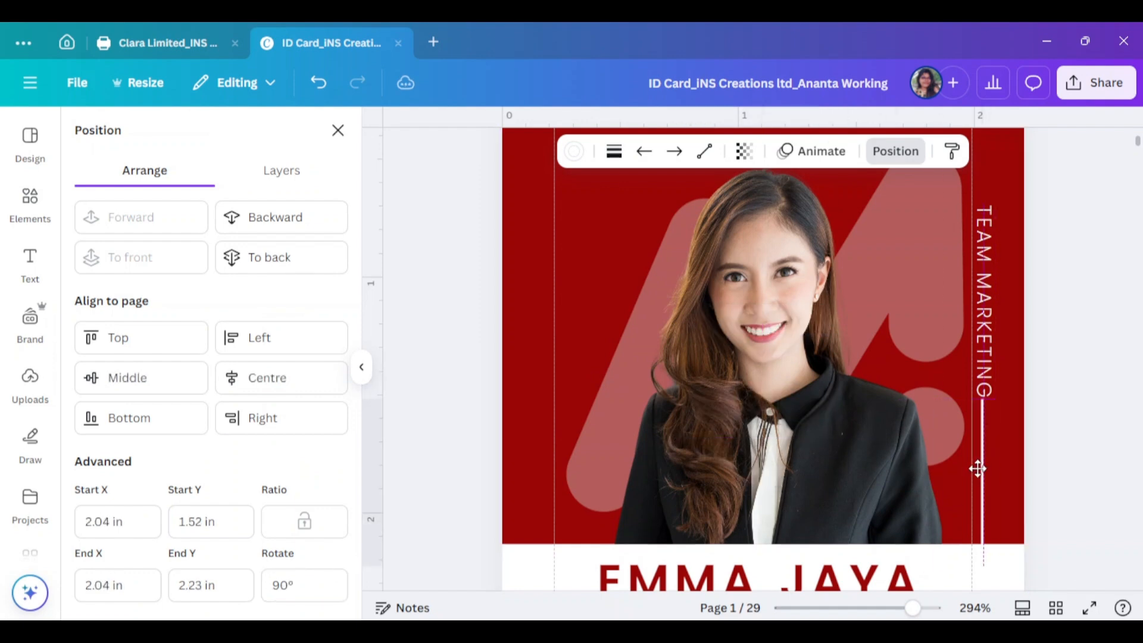
# Drag the vertical white line up beneath the TEAM MARKETING label
pyautogui.click(1054, 456)
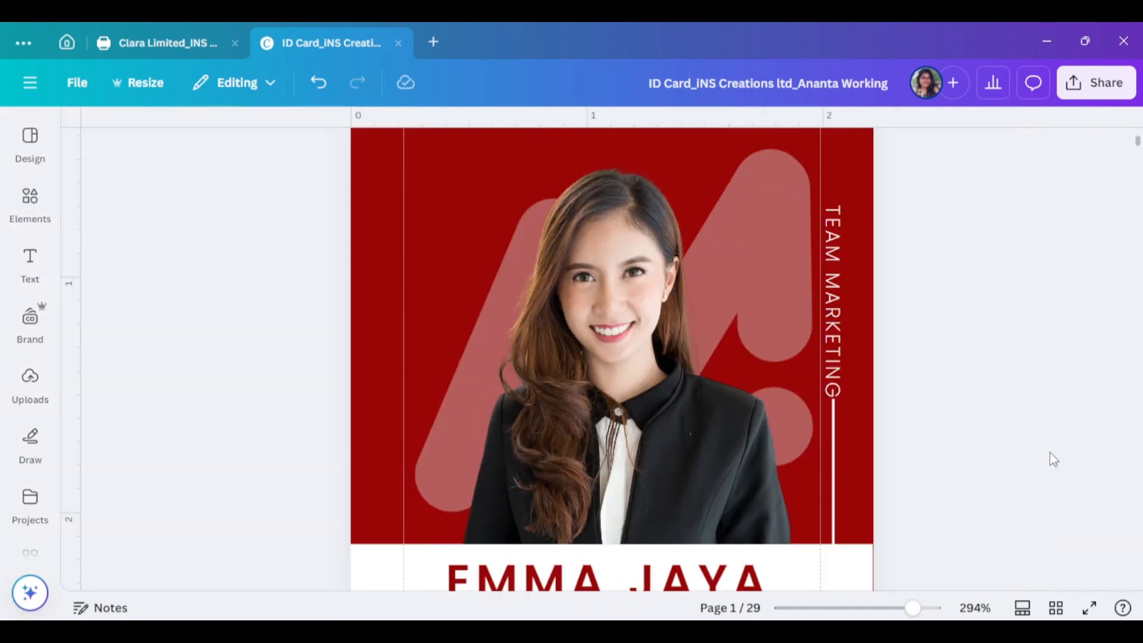
pyautogui.moveTo(836, 483); pyautogui.dragTo(836, 278)
pyautogui.click(1014, 418)
pyautogui.scroll(-4, 1035, 445)
pyautogui.click(439, 395)
# Increase the background M shape's transparency, shift it slightly left and preview the card
pyautogui.click(630, 153)
pyautogui.moveTo(596, 221); pyautogui.dragTo(586, 223)
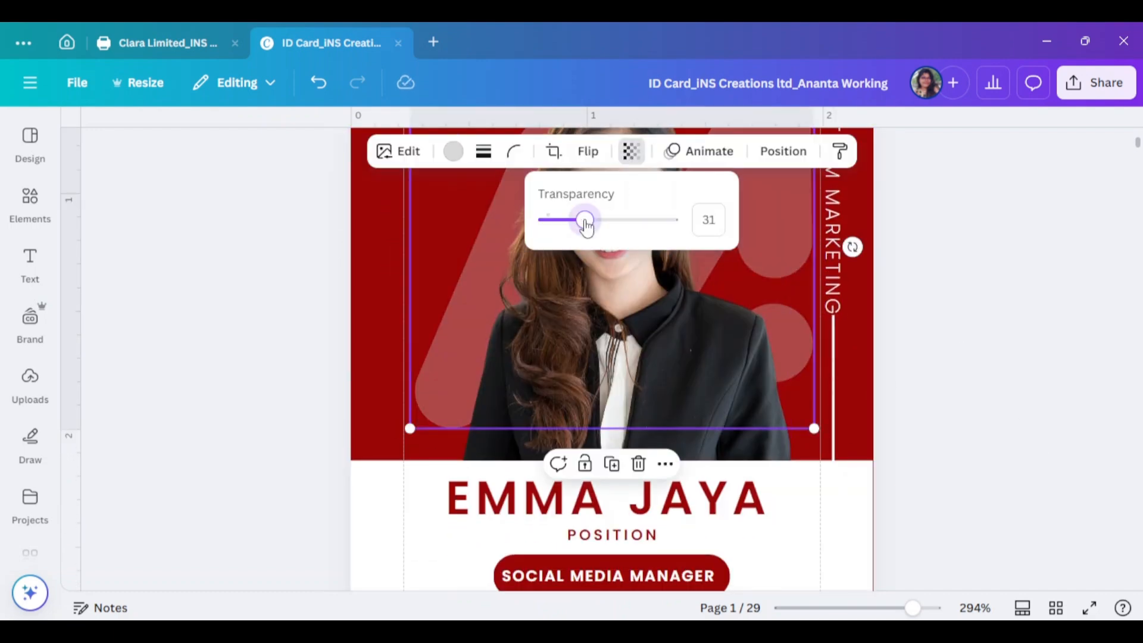
pyautogui.click(1088, 605)
pyautogui.press('Escape')
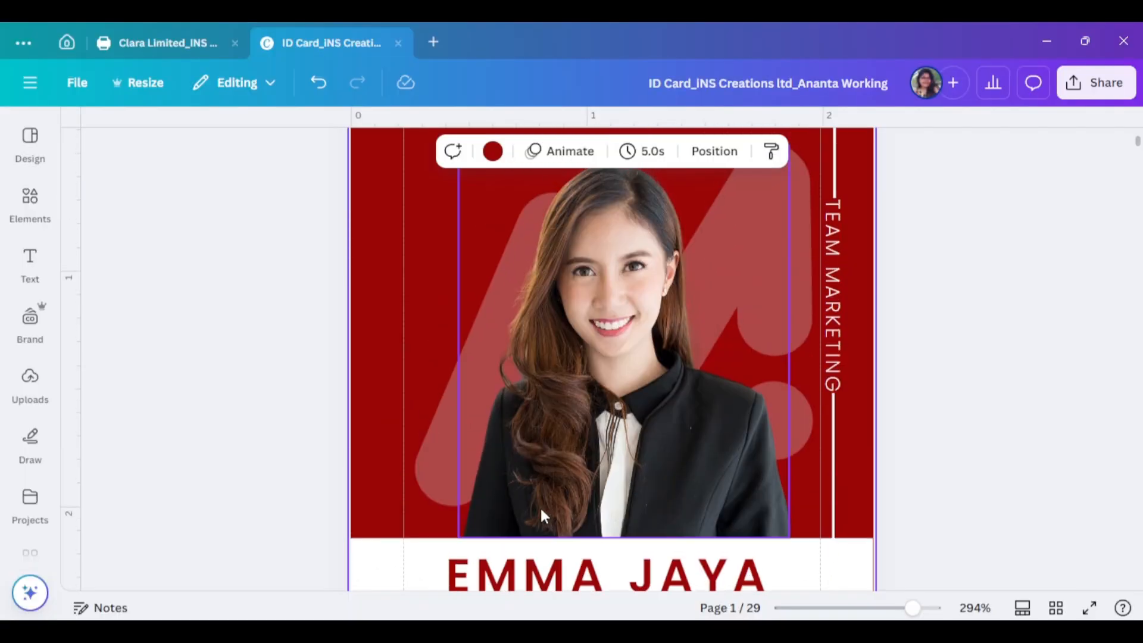
pyautogui.moveTo(421, 480); pyautogui.dragTo(409, 477)
pyautogui.click(1090, 608)
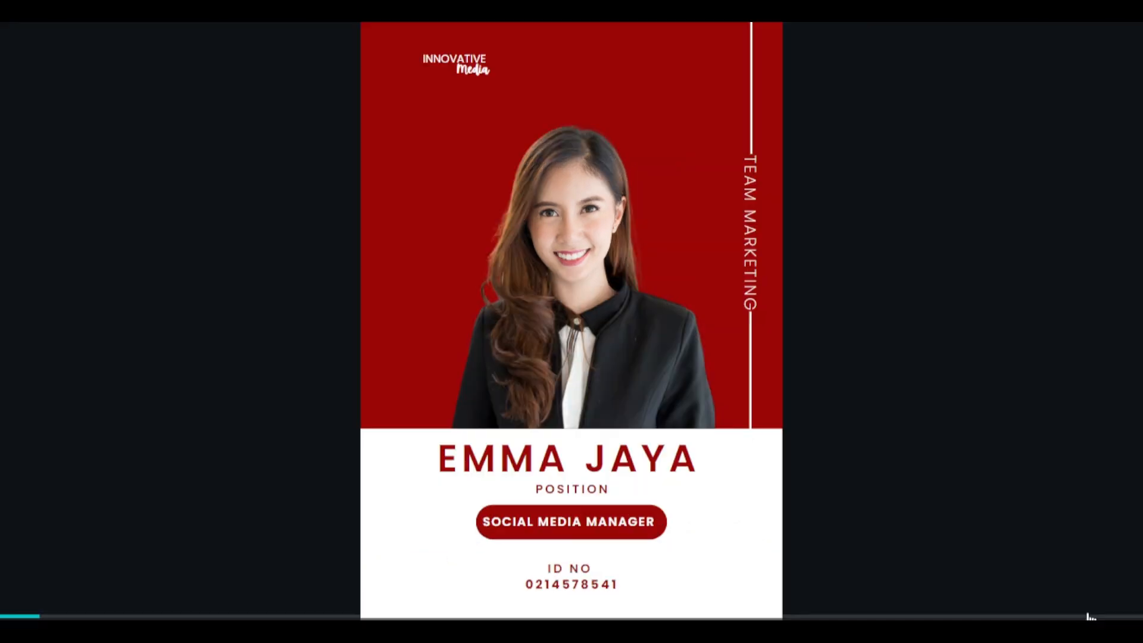
pyautogui.press('Escape')
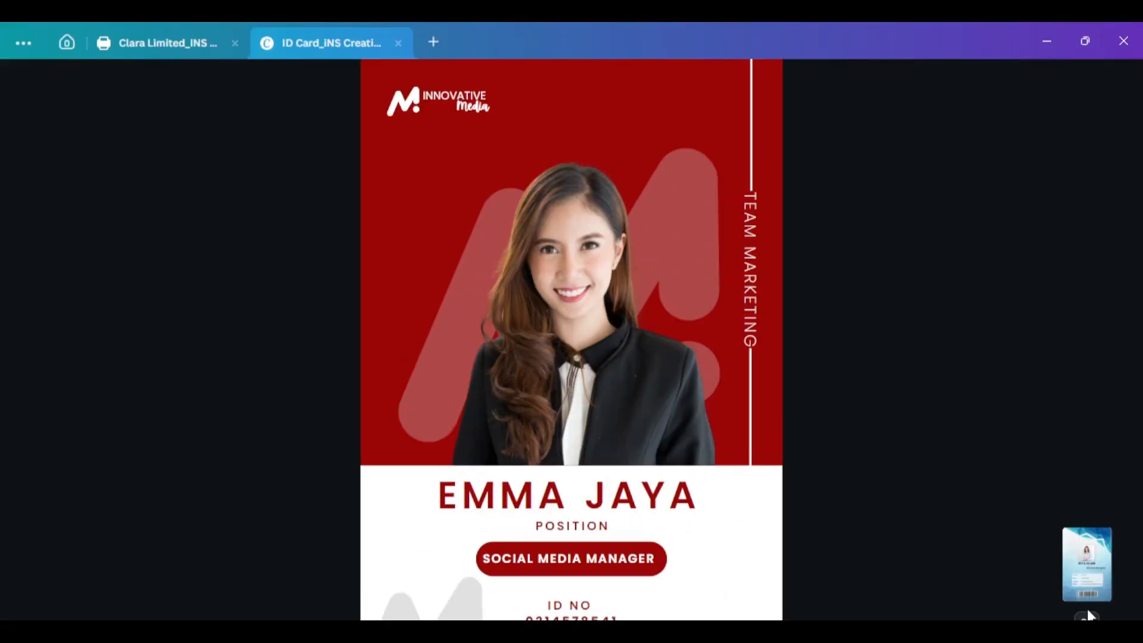
# Lower the vertical line and space the label and lines evenly vertically
pyautogui.moveTo(828, 306); pyautogui.dragTo(827, 333)
pyautogui.scroll(3, 893, 283)
pyautogui.moveTo(923, 172); pyautogui.dragTo(823, 418)
pyautogui.click(954, 153)
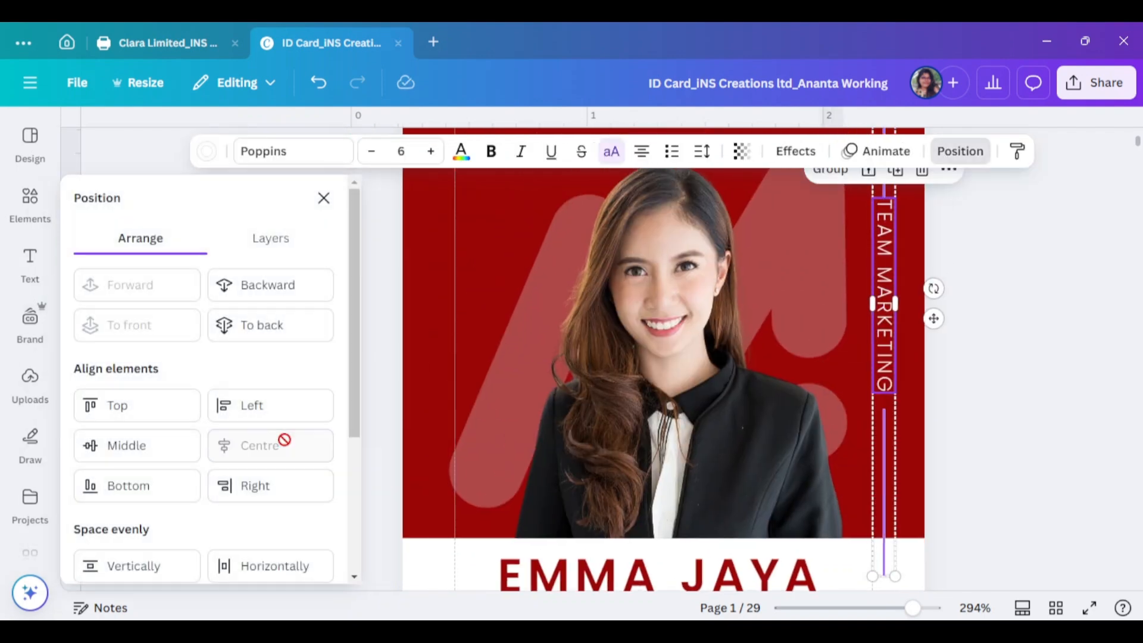
pyautogui.scroll(-1, 194, 510)
pyautogui.click(186, 491)
pyautogui.click(1039, 460)
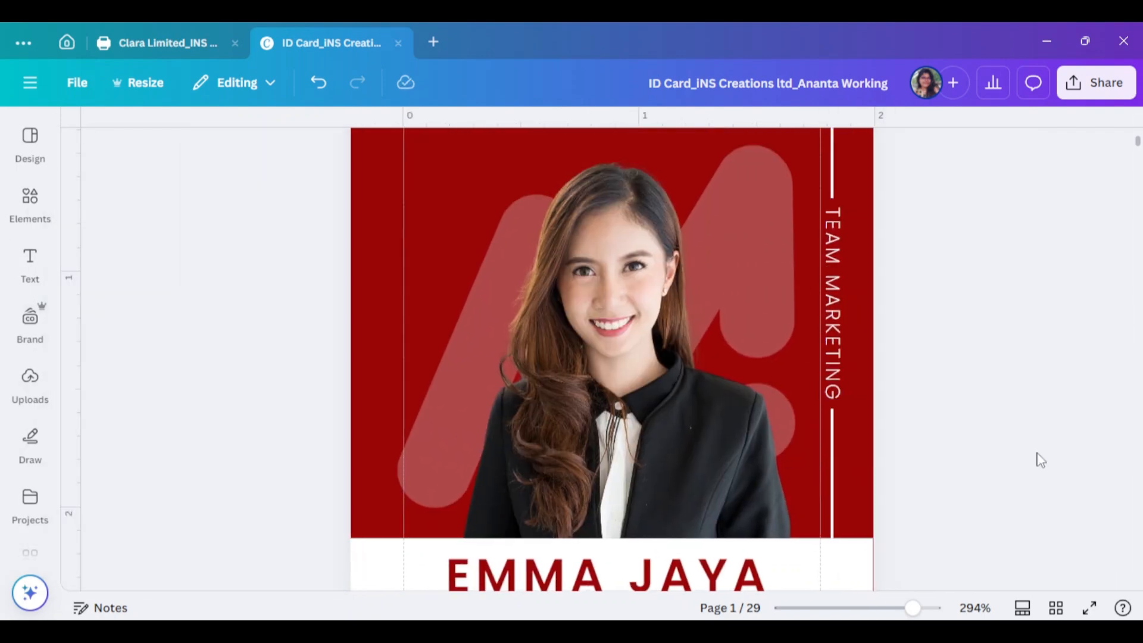
# Reduce the TEAM MARKETING text to size 4 and scroll down to blank page 2
pyautogui.click(833, 291)
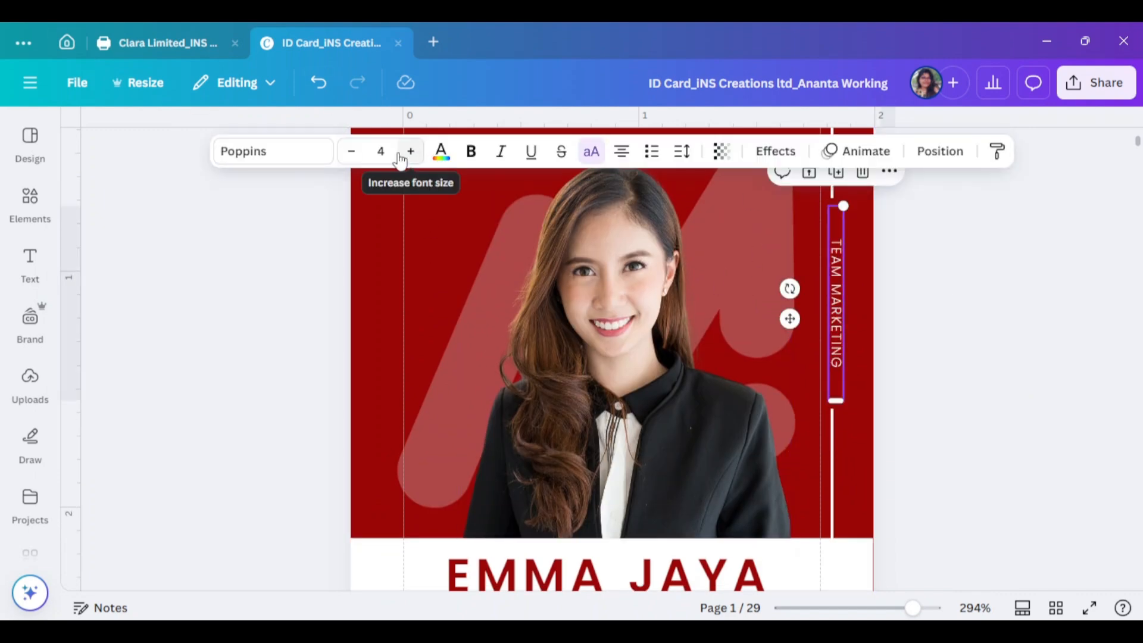
pyautogui.click(942, 257)
pyautogui.scroll(-2, 1016, 516)
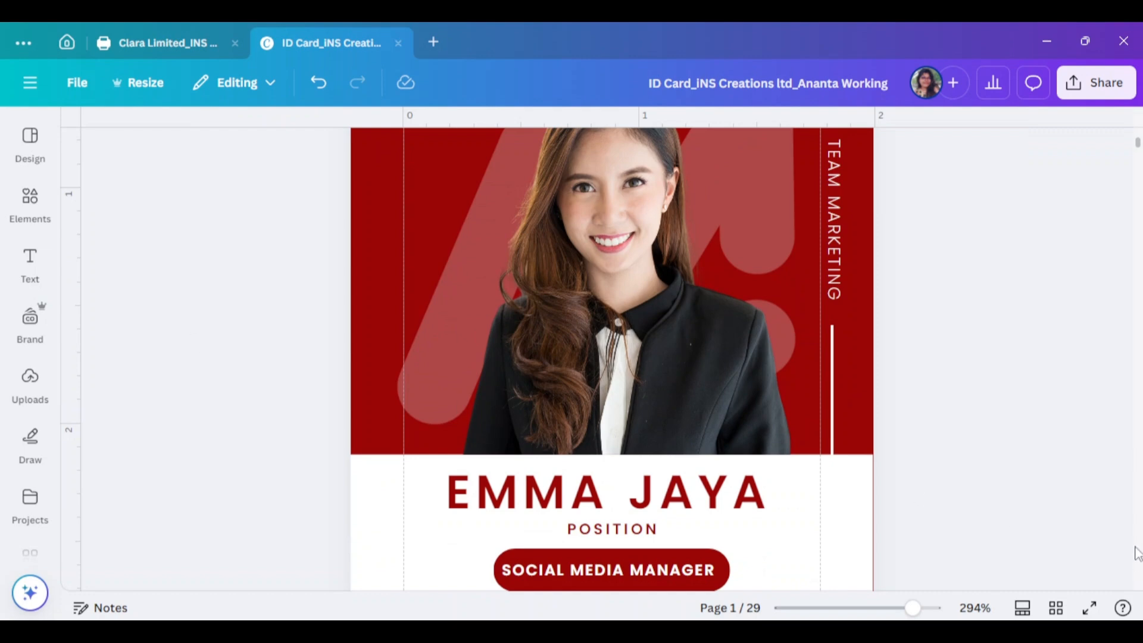
pyautogui.scroll(-10, 1034, 472)
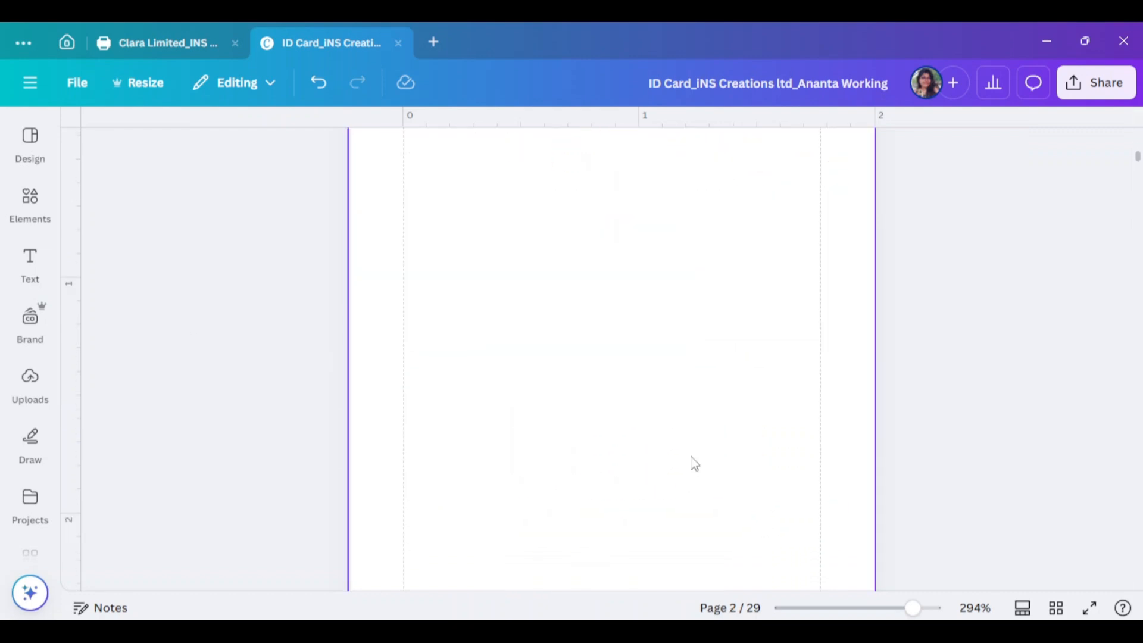
pyautogui.moveTo(913, 607); pyautogui.dragTo(865, 608)
# Add a square, snap it to page 2's top-left corner and stretch it full width
pyautogui.scroll(-1, 678, 399)
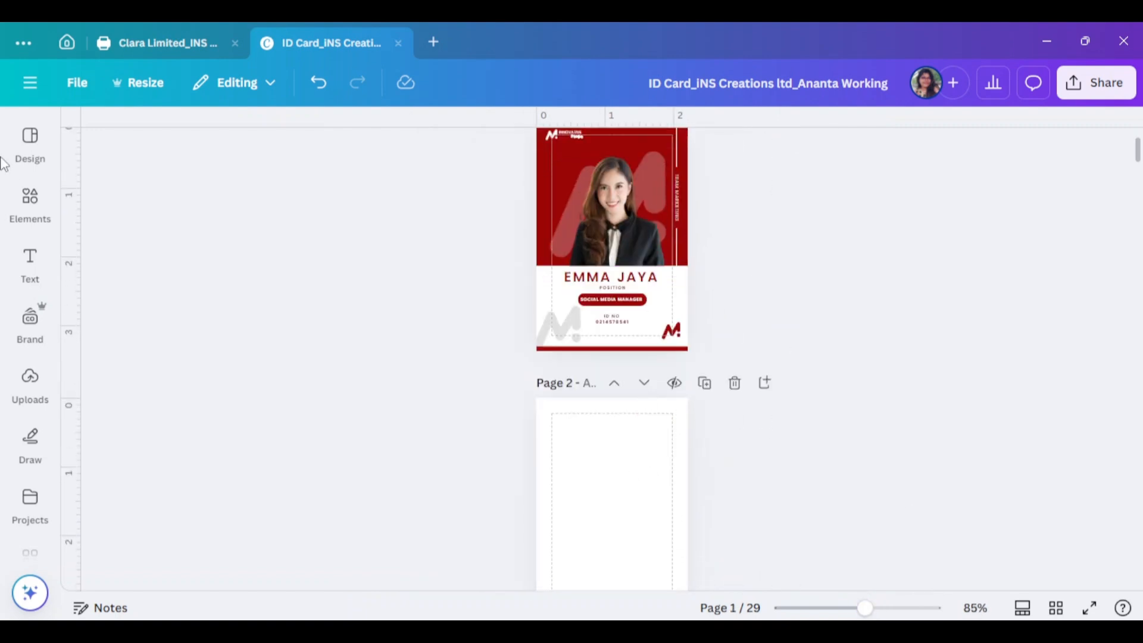
pyautogui.click(30, 202)
pyautogui.click(97, 378)
pyautogui.click(941, 318)
pyautogui.moveTo(774, 253); pyautogui.dragTo(727, 475)
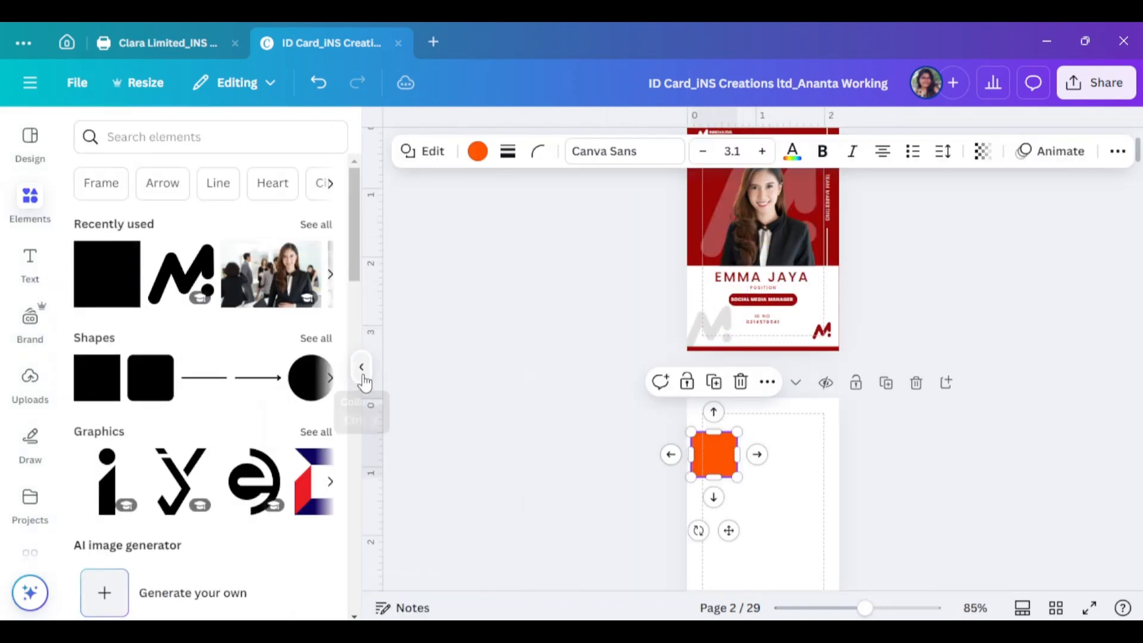
pyautogui.click(362, 368)
pyautogui.moveTo(865, 607); pyautogui.dragTo(905, 607)
pyautogui.moveTo(468, 501); pyautogui.dragTo(457, 409)
pyautogui.moveTo(529, 399); pyautogui.dragTo(826, 448)
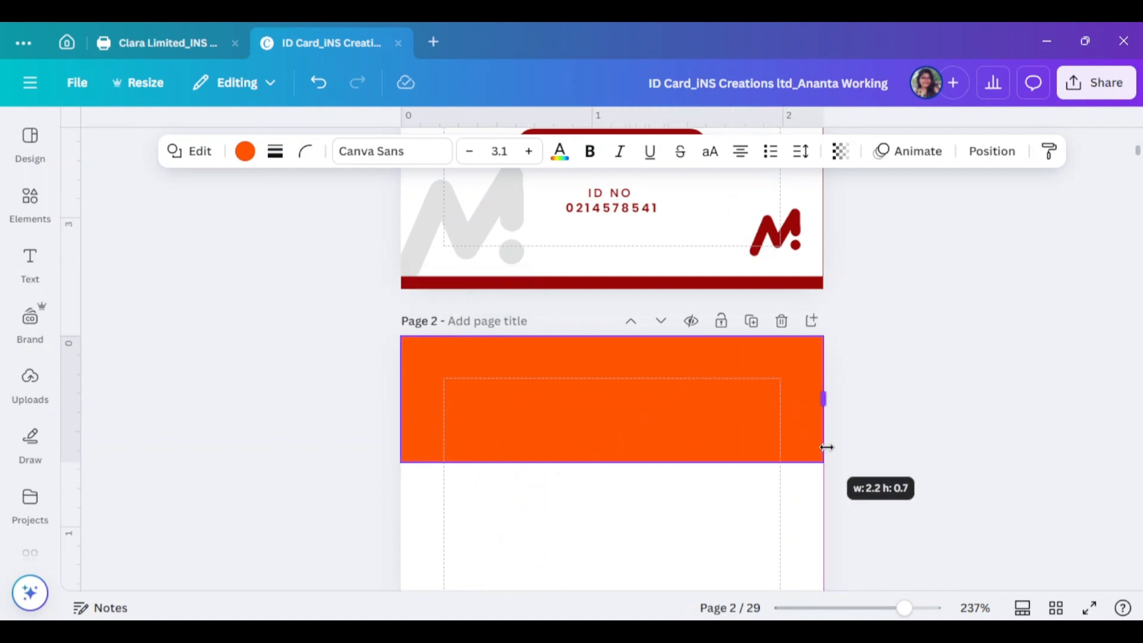
pyautogui.scroll(-3, 826, 447)
pyautogui.moveTo(612, 295); pyautogui.dragTo(613, 360)
# Colour the header band dark red and drag the translucent M logo onto it
pyautogui.click(245, 150)
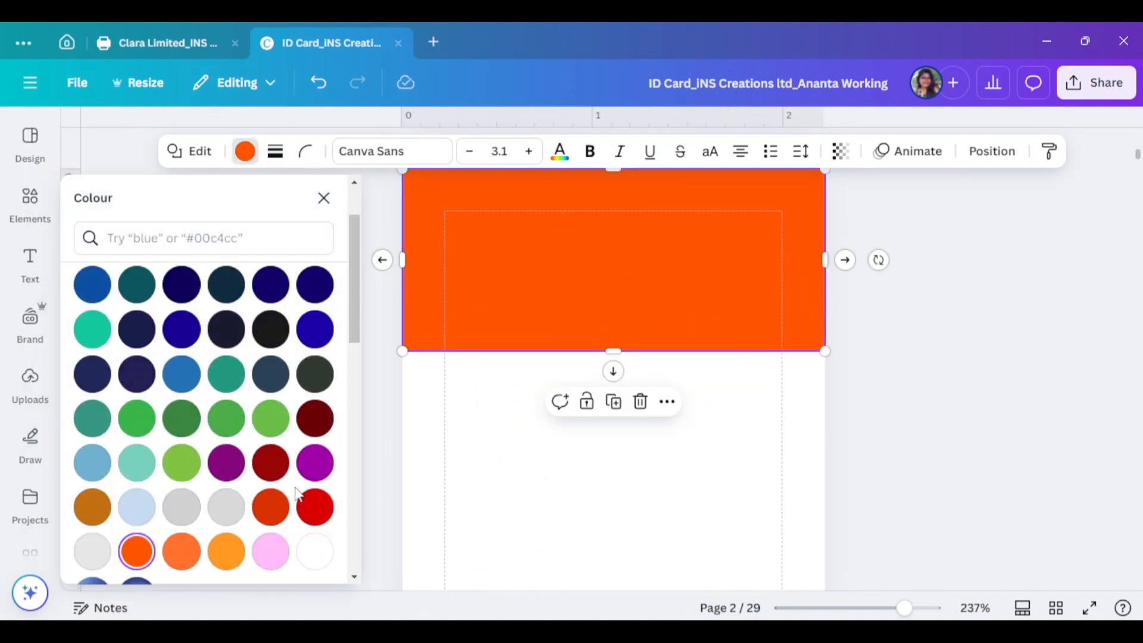
pyautogui.click(314, 416)
pyautogui.click(977, 365)
pyautogui.scroll(4, 977, 365)
pyautogui.moveTo(492, 293); pyautogui.dragTo(638, 341)
pyautogui.click(454, 152)
# Make the M logo white and fully opaque, and adjust its size
pyautogui.click(271, 384)
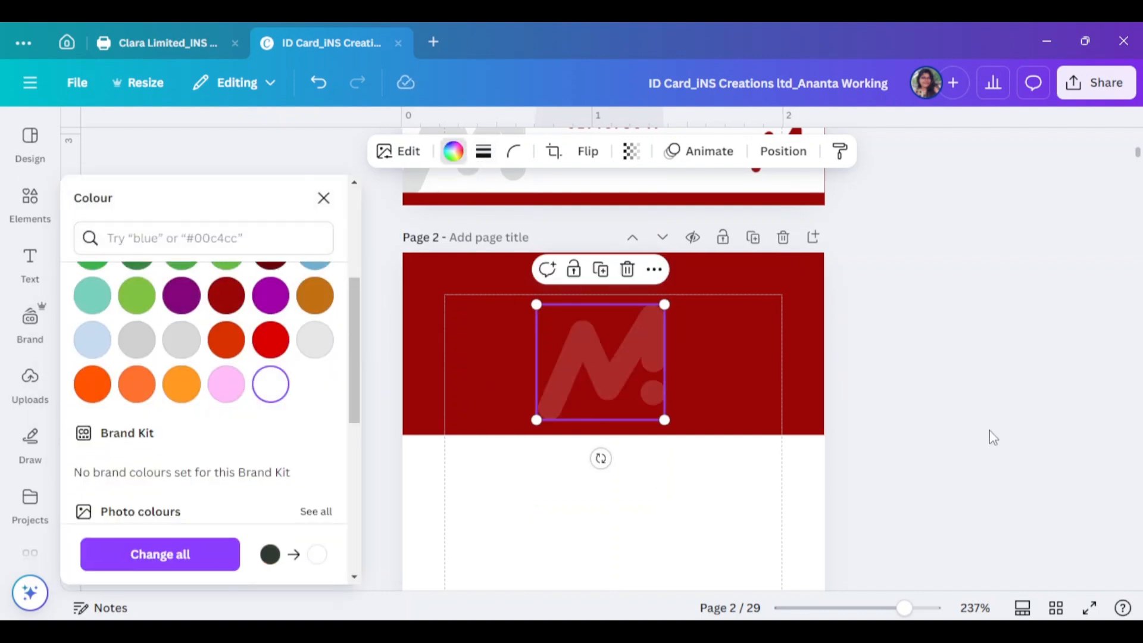
pyautogui.click(632, 151)
pyautogui.moveTo(567, 223); pyautogui.dragTo(670, 223)
pyautogui.moveTo(665, 420); pyautogui.dragTo(652, 409)
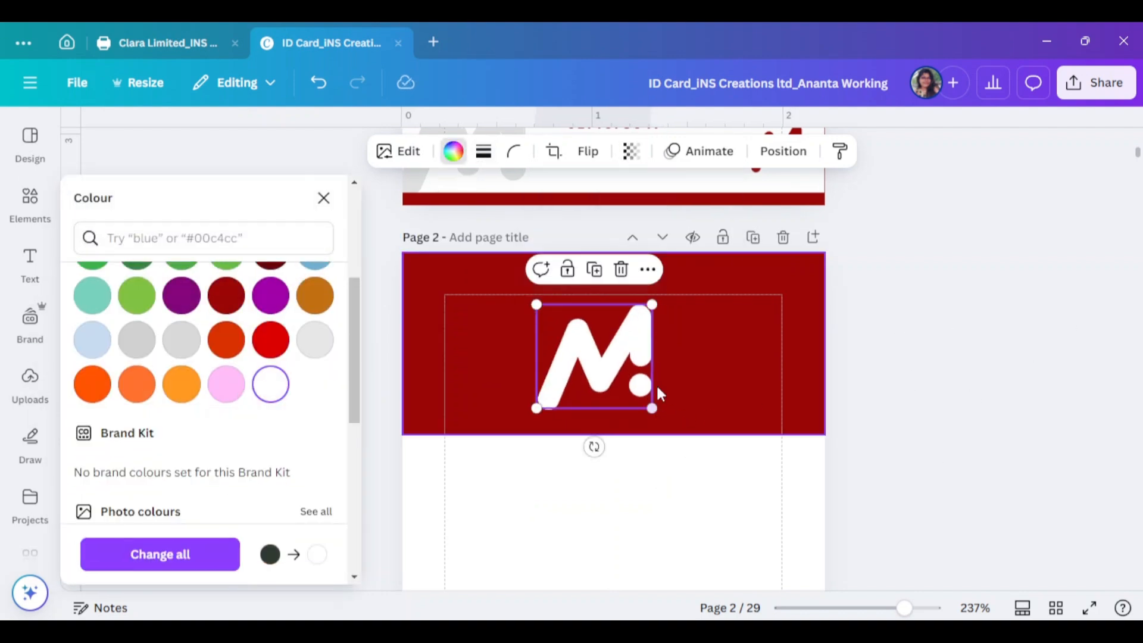
pyautogui.moveTo(653, 304); pyautogui.dragTo(688, 273)
pyautogui.moveTo(674, 273); pyautogui.dragTo(659, 281)
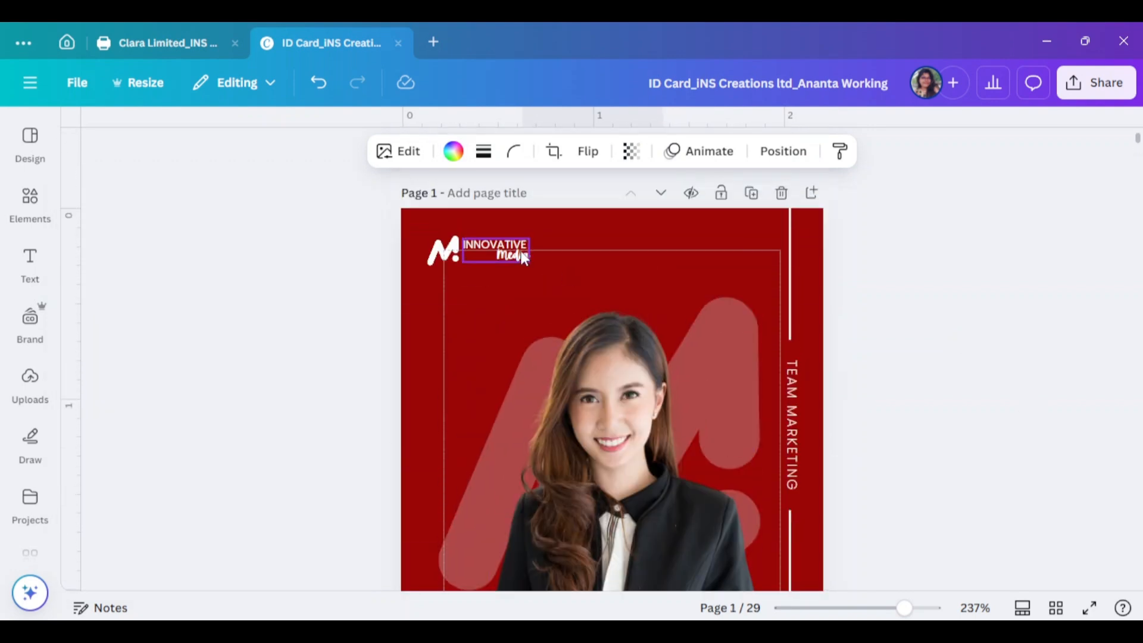
# Place the INNOVATIVE Media wordmark beside the logo in the red header and fine-tune the logo size
pyautogui.moveTo(524, 257); pyautogui.dragTo(680, 386)
pyautogui.click(783, 405)
pyautogui.click(649, 274)
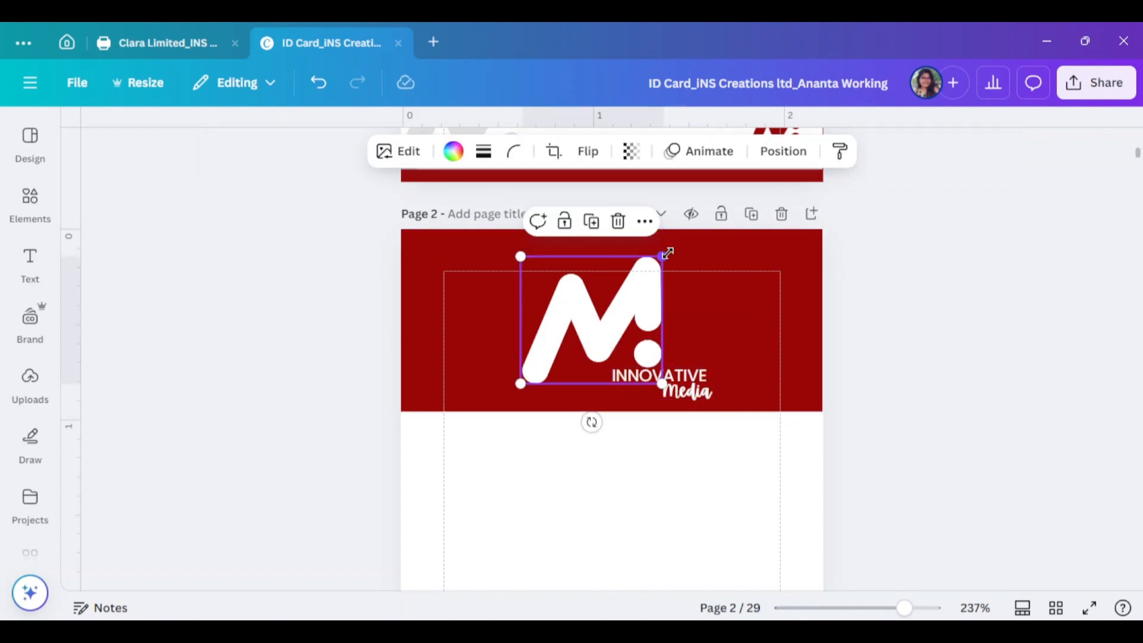
pyautogui.moveTo(663, 256); pyautogui.dragTo(655, 264)
pyautogui.click(712, 390)
pyautogui.click(945, 389)
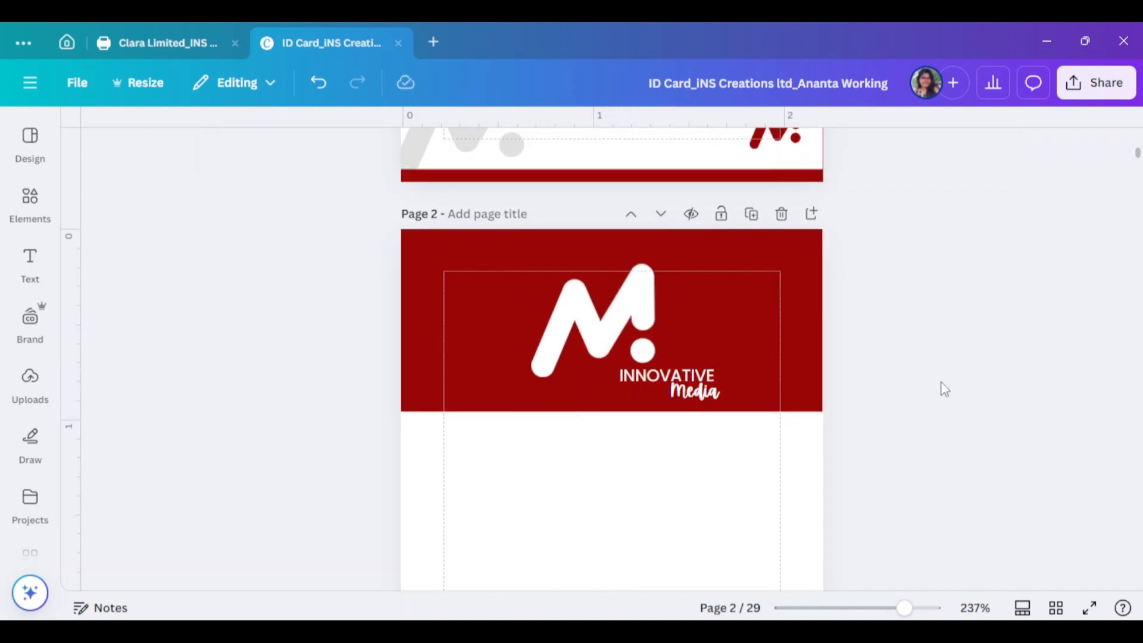
pyautogui.scroll(2, 944, 400)
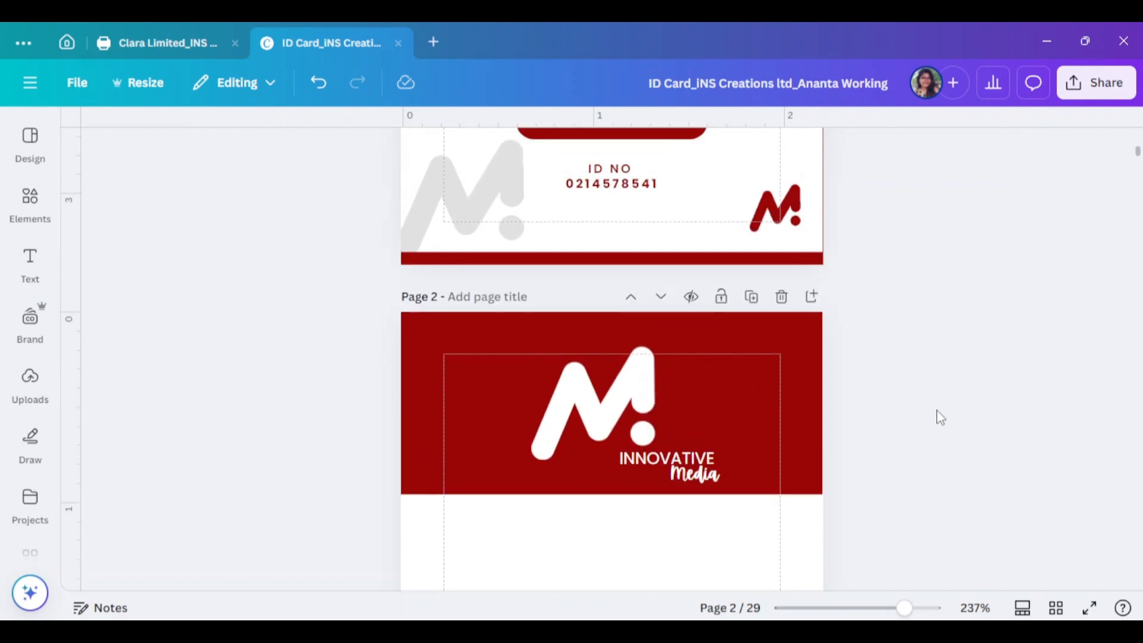
pyautogui.scroll(-5, 963, 408)
# Search Elements for "qr code" and add a QR code graphic to page 2
pyautogui.click(19, 209)
pyautogui.click(155, 138)
pyautogui.write('qr code')
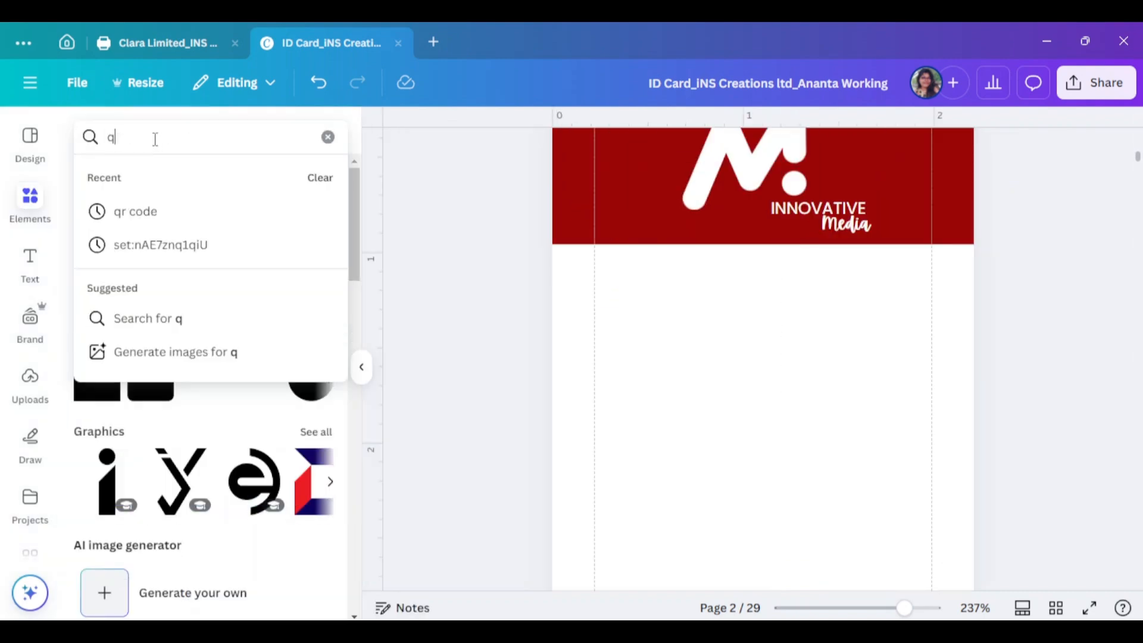
pyautogui.press('Return')
pyautogui.click(140, 180)
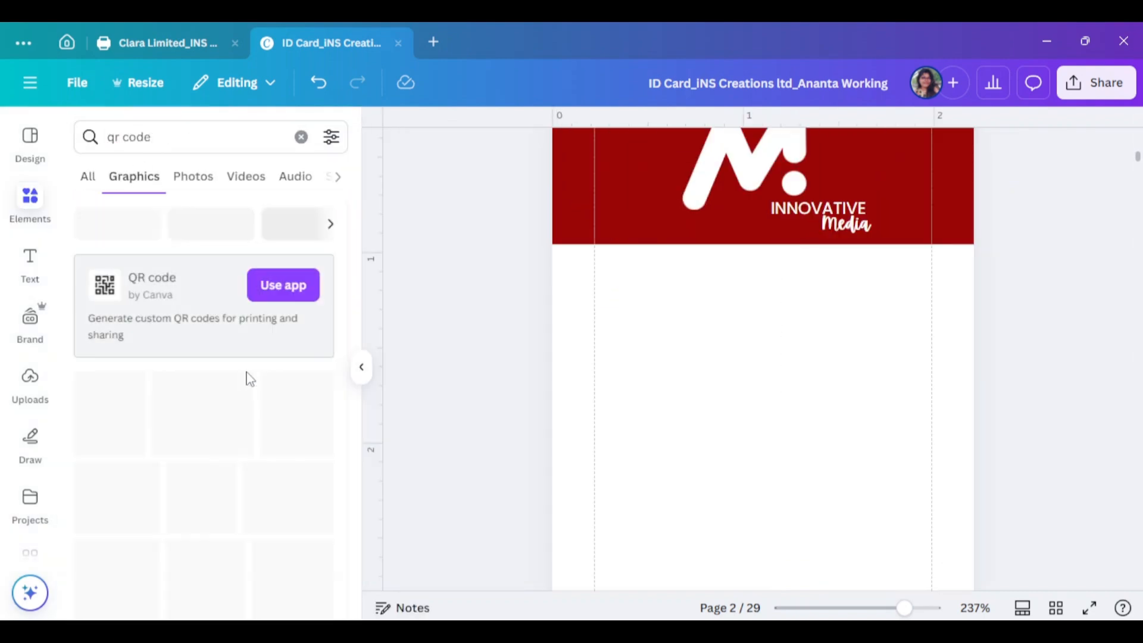
pyautogui.scroll(-5, 248, 379)
pyautogui.click(313, 325)
# Enlarge the QR code and centre it below the red header
pyautogui.click(362, 367)
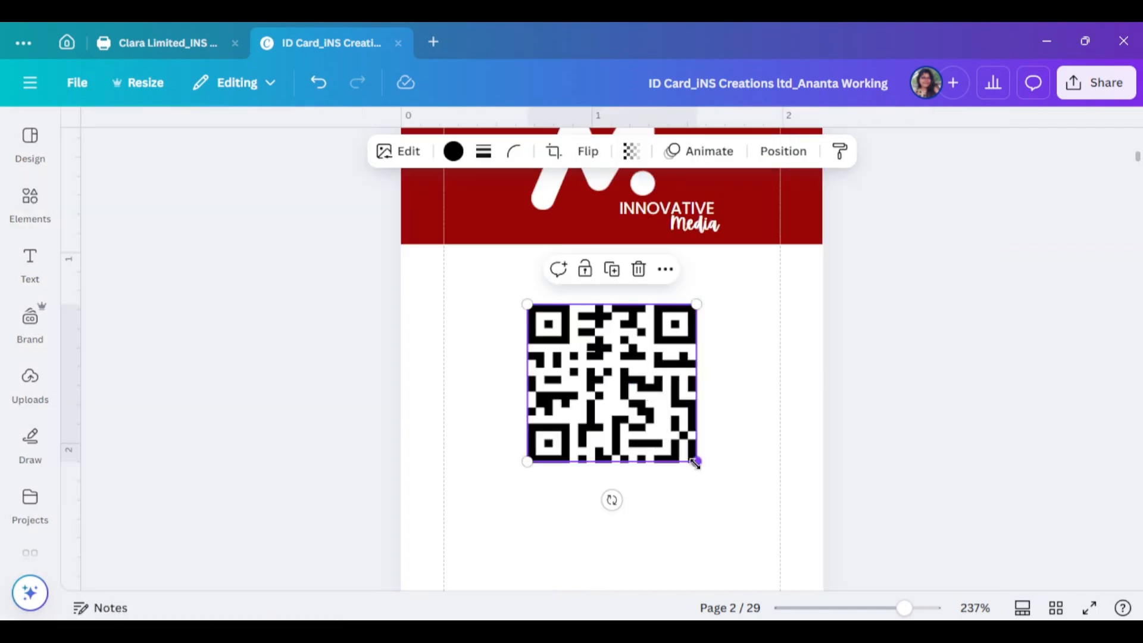
pyautogui.moveTo(694, 462); pyautogui.dragTo(727, 508)
pyautogui.click(727, 508)
pyautogui.moveTo(711, 424); pyautogui.dragTo(698, 398)
pyautogui.moveTo(722, 471); pyautogui.dragTo(746, 493)
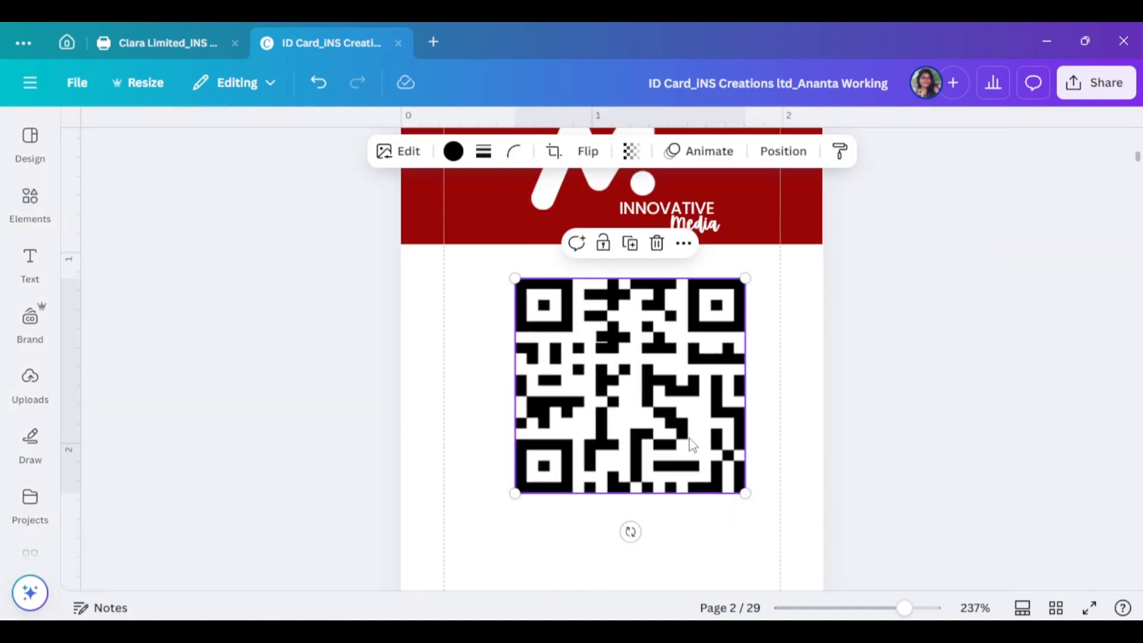
pyautogui.moveTo(689, 447); pyautogui.dragTo(672, 444)
pyautogui.click(785, 153)
pyautogui.scroll(-3, 788, 451)
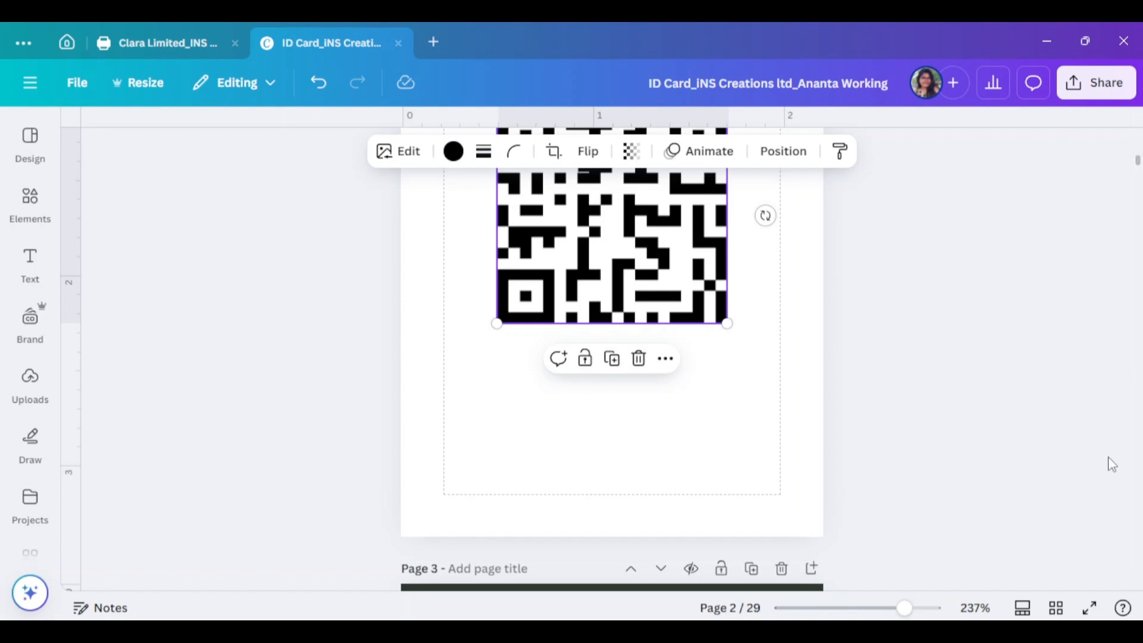
pyautogui.scroll(5, 1112, 465)
# Search Elements for "phone" and add the WhatsApp phone icon to page 2
pyautogui.click(30, 203)
pyautogui.click(90, 143)
pyautogui.write('ph')
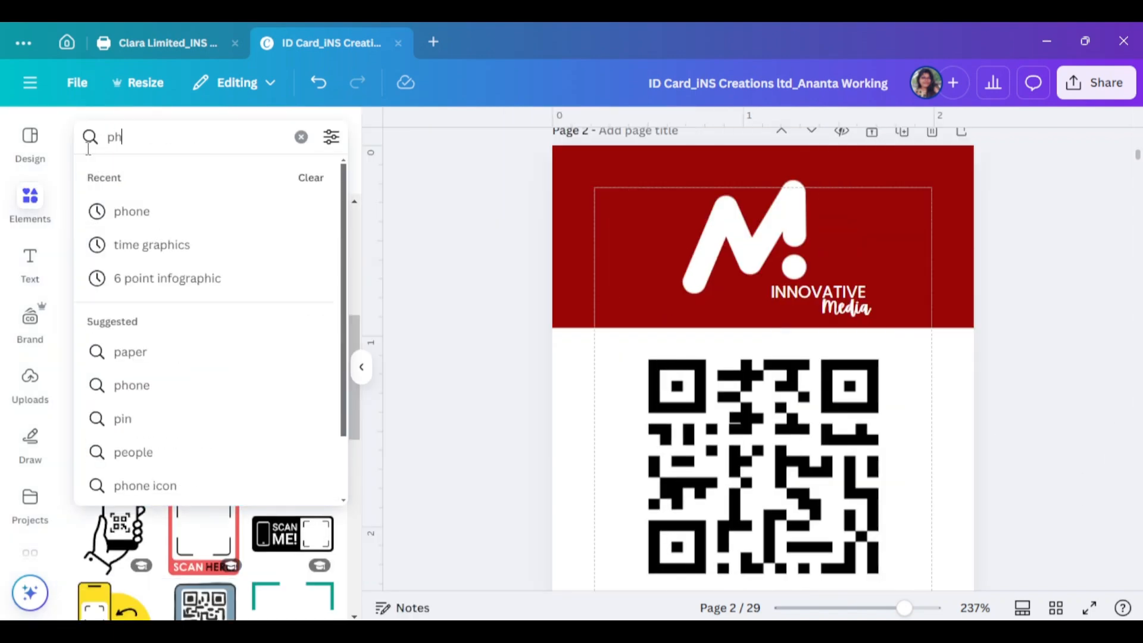
pyautogui.write('one')
pyautogui.press('Return')
pyautogui.scroll(-3, 152, 473)
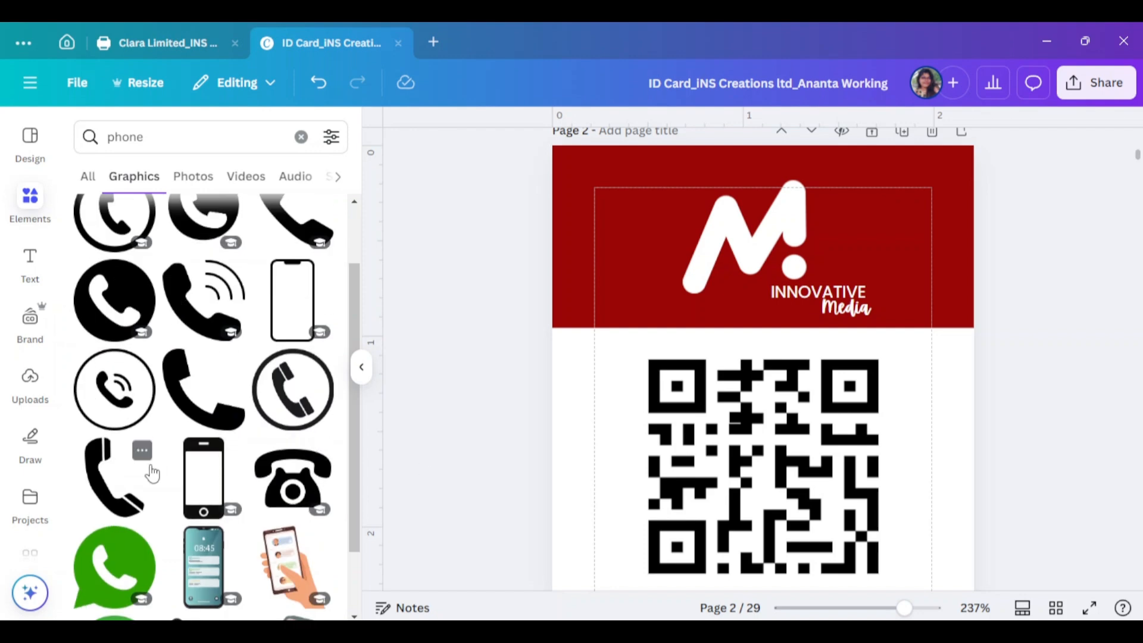
pyautogui.scroll(-1, 140, 428)
pyautogui.click(119, 489)
# Shrink the phone icon to a tiny size and recolour it dark red
pyautogui.click(361, 368)
pyautogui.scroll(-3, 615, 460)
pyautogui.moveTo(616, 454); pyautogui.dragTo(596, 429)
pyautogui.moveTo(675, 534); pyautogui.dragTo(515, 402)
pyautogui.click(440, 151)
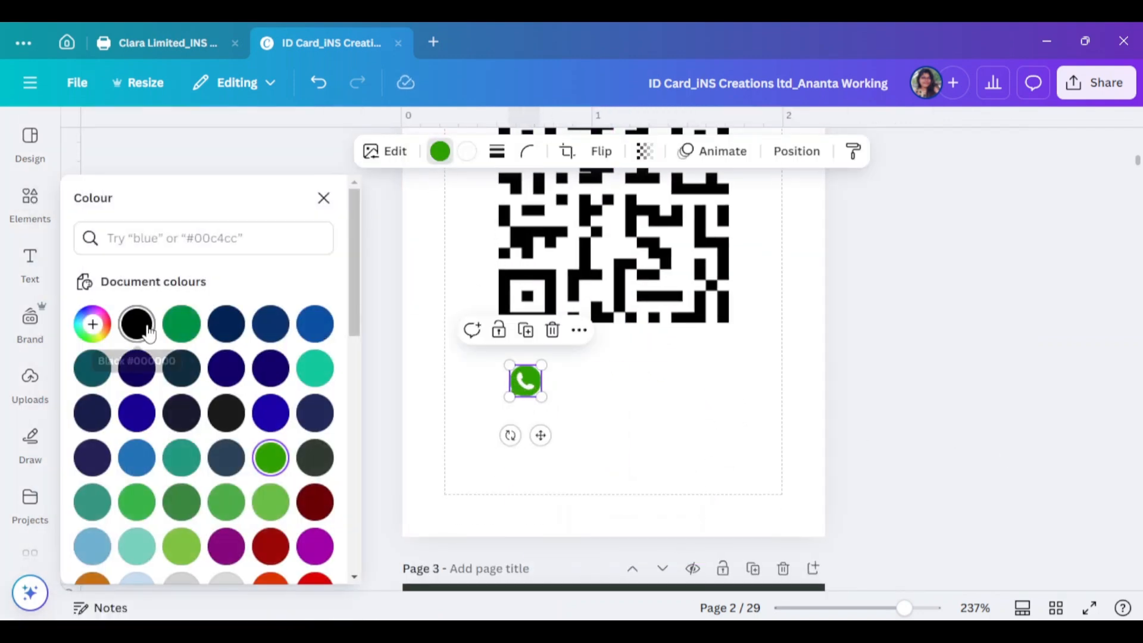
pyautogui.click(137, 324)
pyautogui.click(443, 153)
pyautogui.click(443, 153)
pyautogui.scroll(-1, 230, 474)
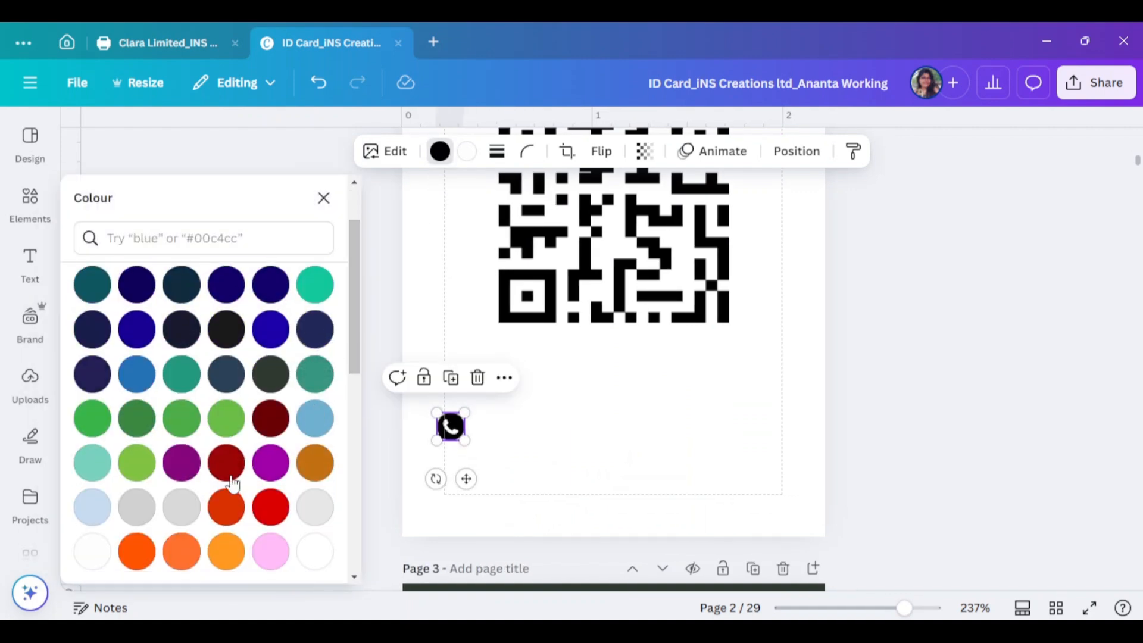
pyautogui.click(229, 475)
# Nudge the phone icon down-left into position below the QR code
pyautogui.click(591, 450)
pyautogui.scroll(5, 960, 337)
pyautogui.moveTo(816, 258); pyautogui.dragTo(817, 281)
pyautogui.scroll(-8, 814, 322)
pyautogui.click(947, 330)
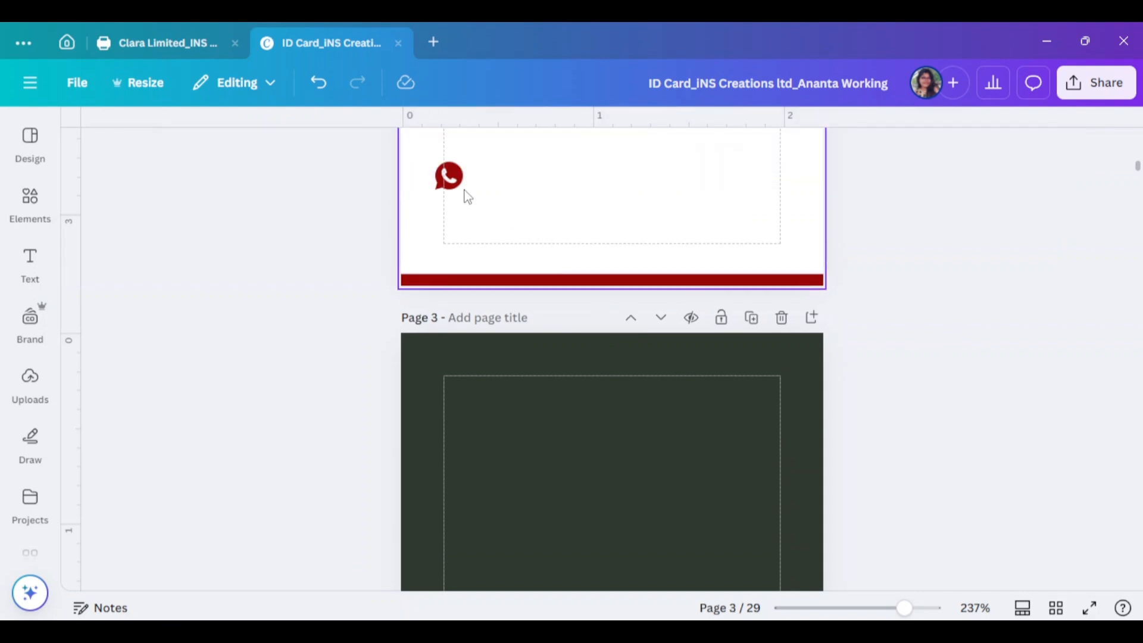
pyautogui.moveTo(455, 179); pyautogui.dragTo(447, 195)
pyautogui.scroll(10, 683, 293)
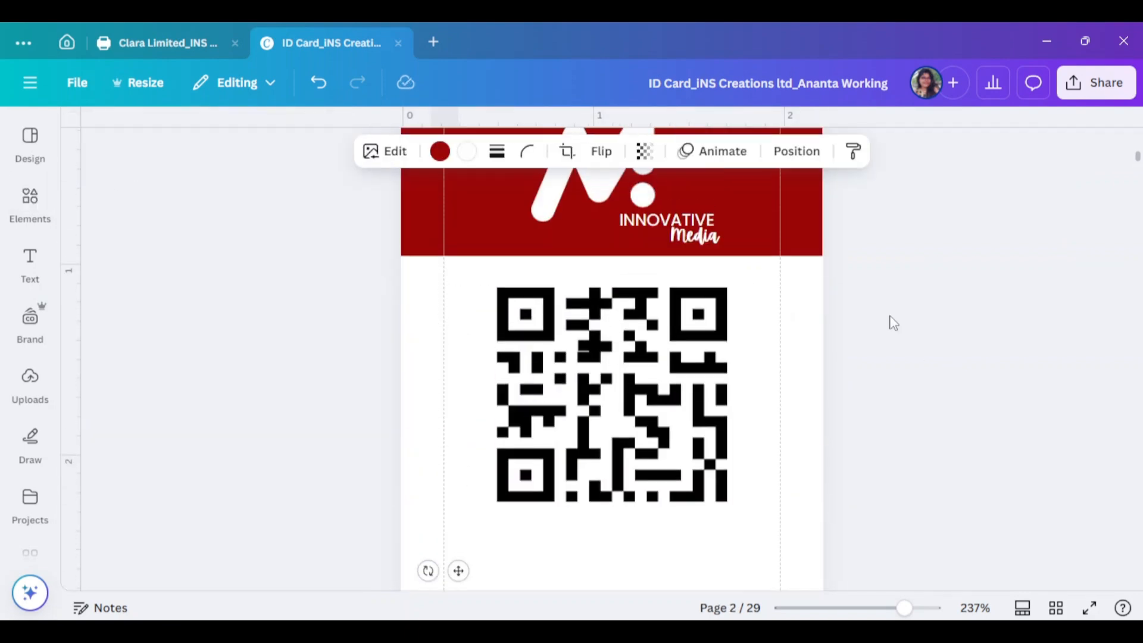
# Widen the ID number text on page 1 so it fits on one line
pyautogui.click(619, 183)
pyautogui.moveTo(625, 230); pyautogui.dragTo(569, 202)
pyautogui.scroll(-10, 595, 209)
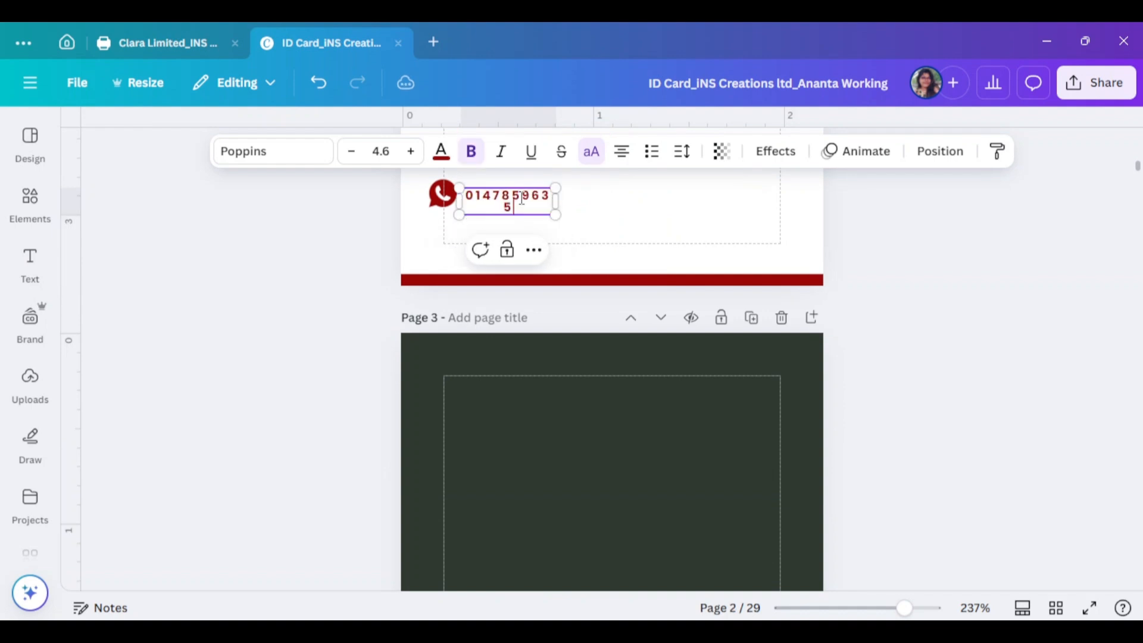
pyautogui.moveTo(549, 201); pyautogui.dragTo(595, 200)
pyautogui.click(642, 206)
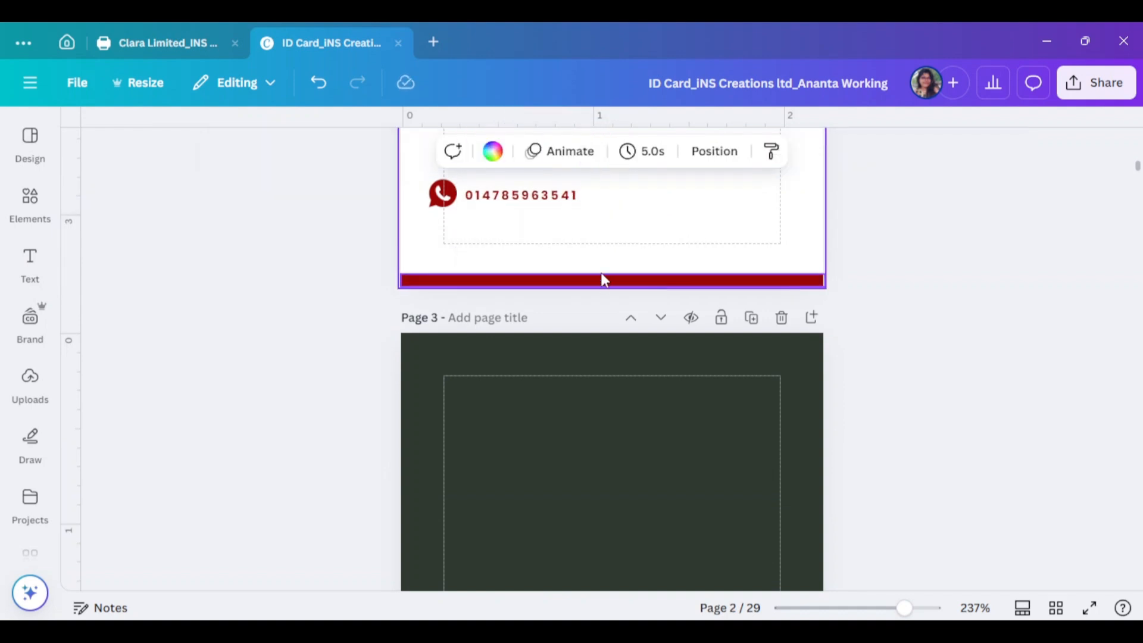
# Retype the phone text as the PHONE label and narrow its box to fit
pyautogui.click(521, 195)
pyautogui.doubleClick(530, 186)
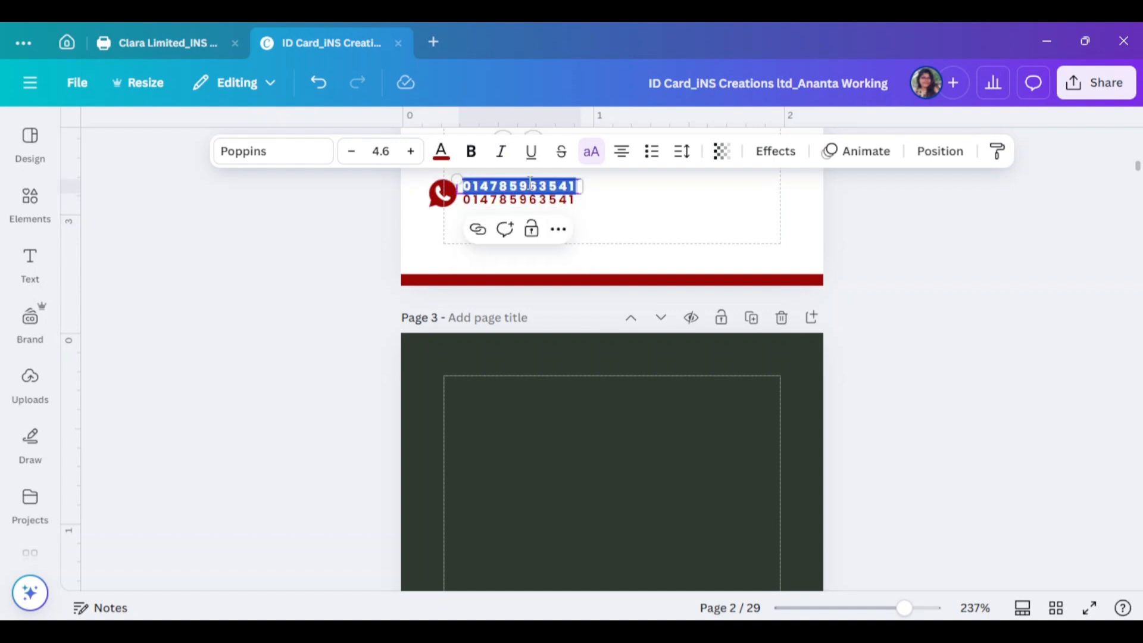
pyautogui.write('PHONE')
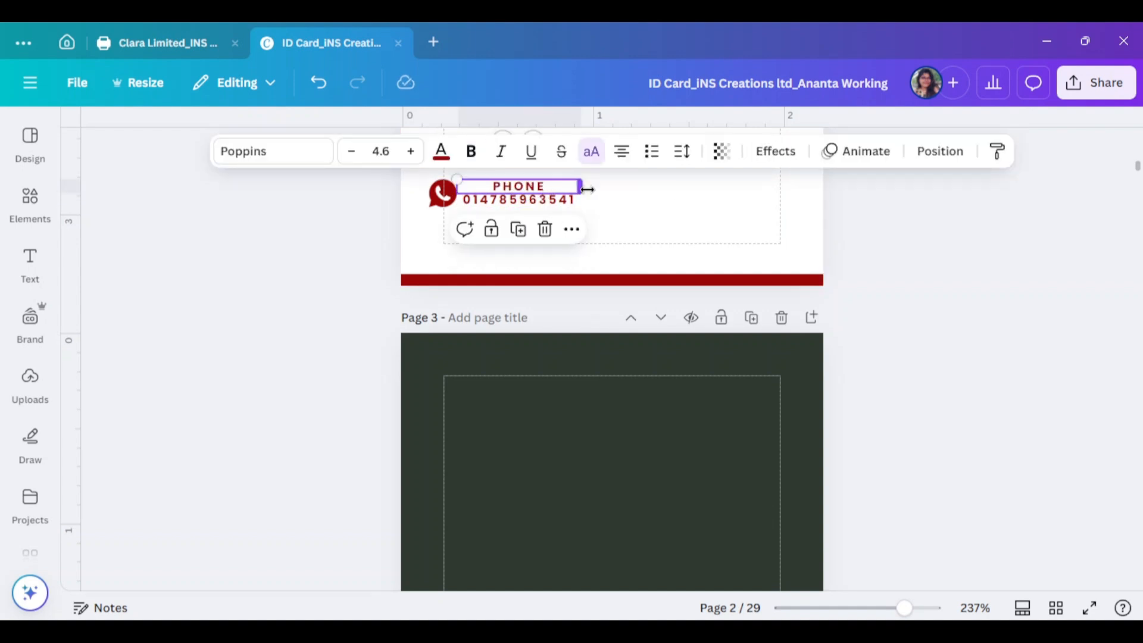
pyautogui.moveTo(581, 187); pyautogui.dragTo(546, 188)
pyautogui.click(828, 281)
# Select the red phone icon and clear the Elements search box for a new search
pyautogui.scroll(3, 827, 282)
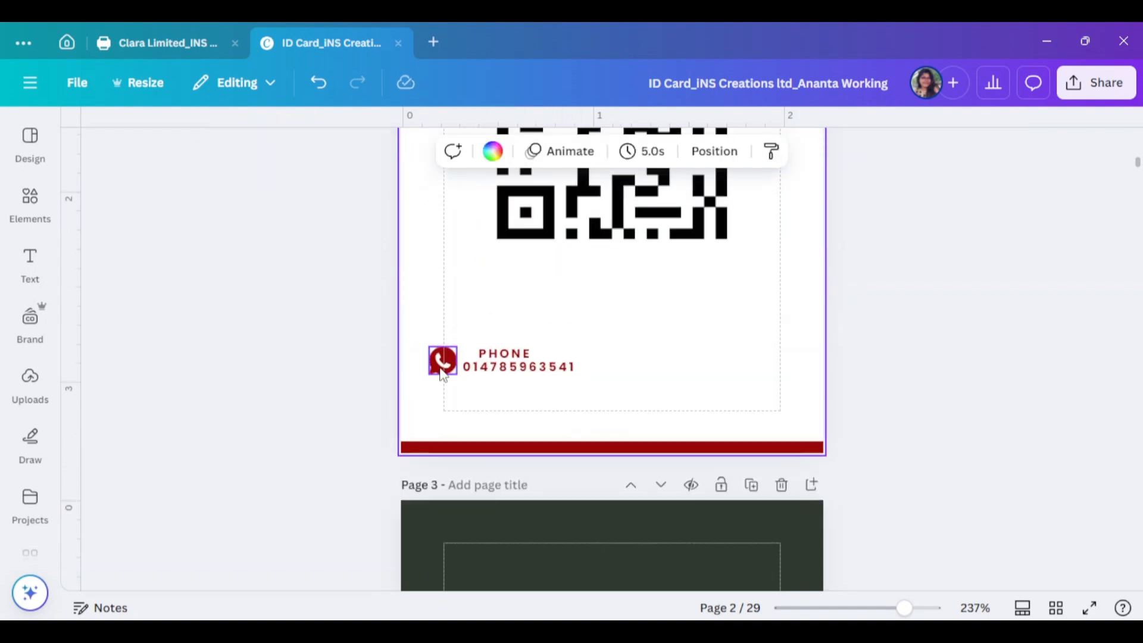
pyautogui.moveTo(443, 372); pyautogui.dragTo(641, 368)
pyautogui.click(667, 304)
pyautogui.click(25, 208)
pyautogui.moveTo(149, 138); pyautogui.dragTo(94, 142)
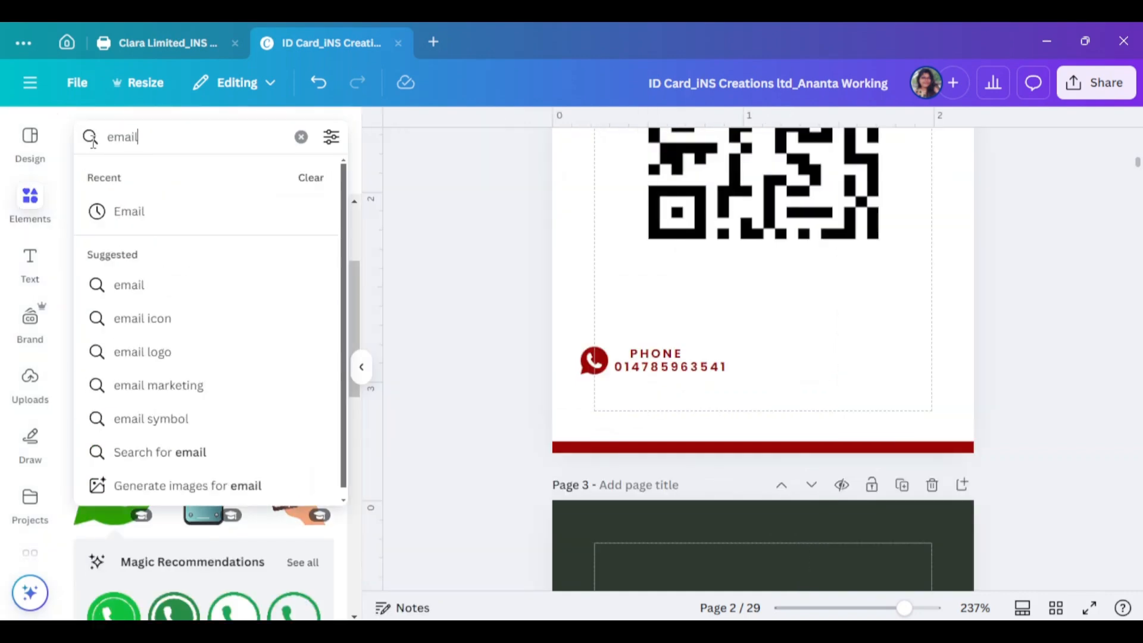
# Search Elements for "email" and add an envelope graphic to the card
pyautogui.write('email')
pyautogui.press('Return')
pyautogui.click(228, 395)
pyautogui.click(363, 373)
pyautogui.scroll(1, 663, 250)
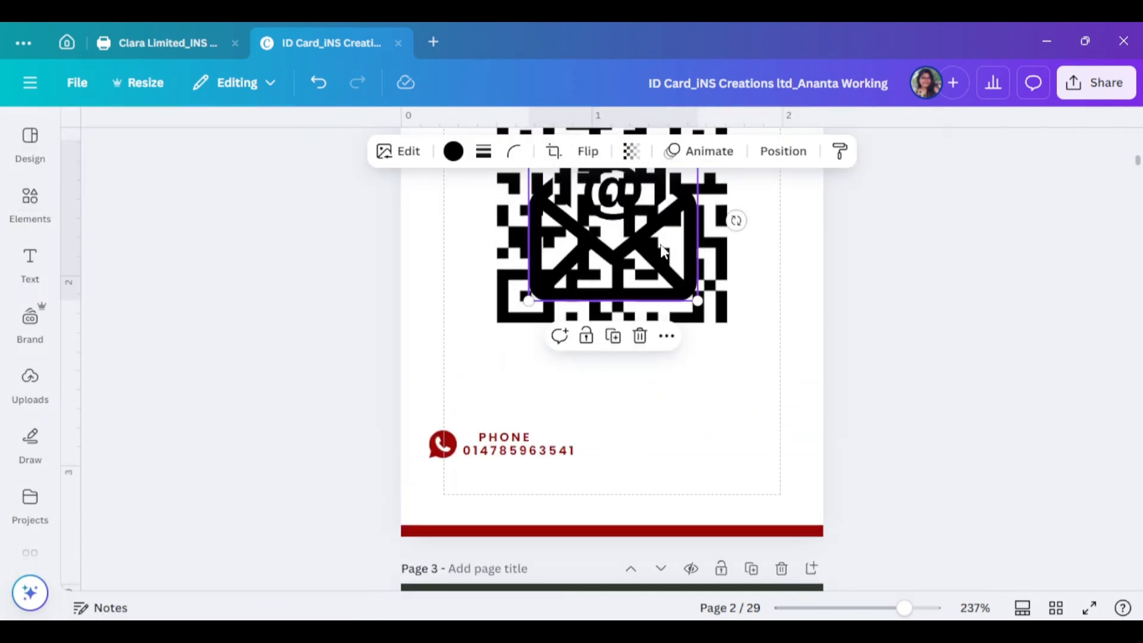
# Shrink the envelope to icon size beside the phone details and colour it dark red
pyautogui.moveTo(664, 250); pyautogui.dragTo(712, 301)
pyautogui.scroll(-2, 684, 334)
pyautogui.moveTo(753, 343); pyautogui.dragTo(598, 194)
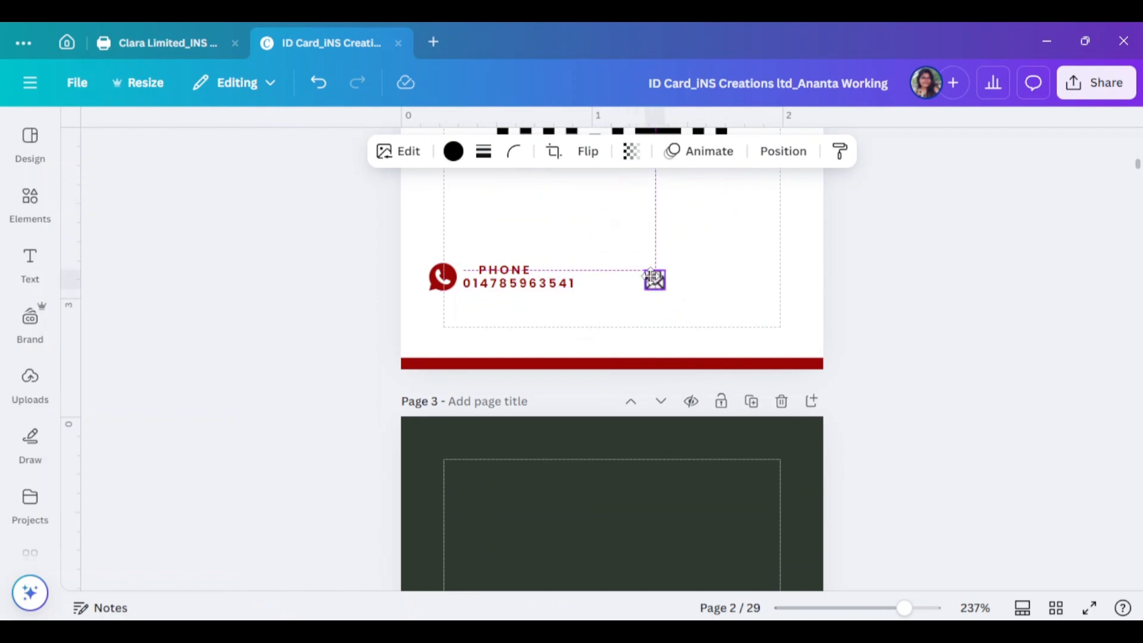
pyautogui.moveTo(652, 277); pyautogui.dragTo(646, 268)
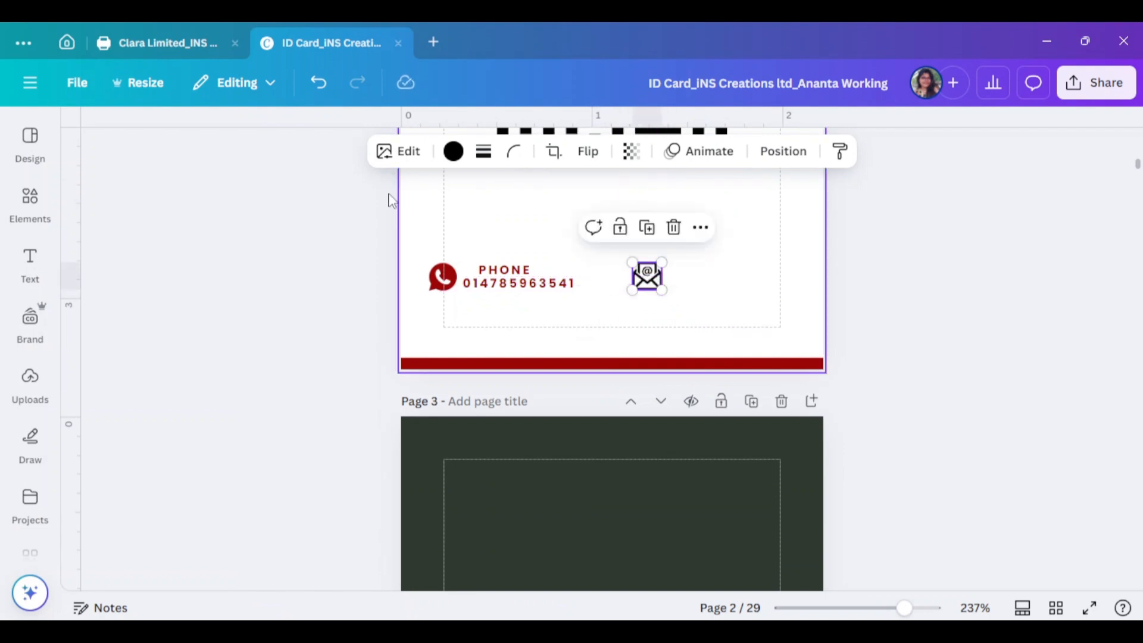
pyautogui.click(454, 151)
pyautogui.scroll(-3, 281, 514)
pyautogui.click(225, 379)
pyautogui.click(324, 197)
pyautogui.scroll(2, 922, 593)
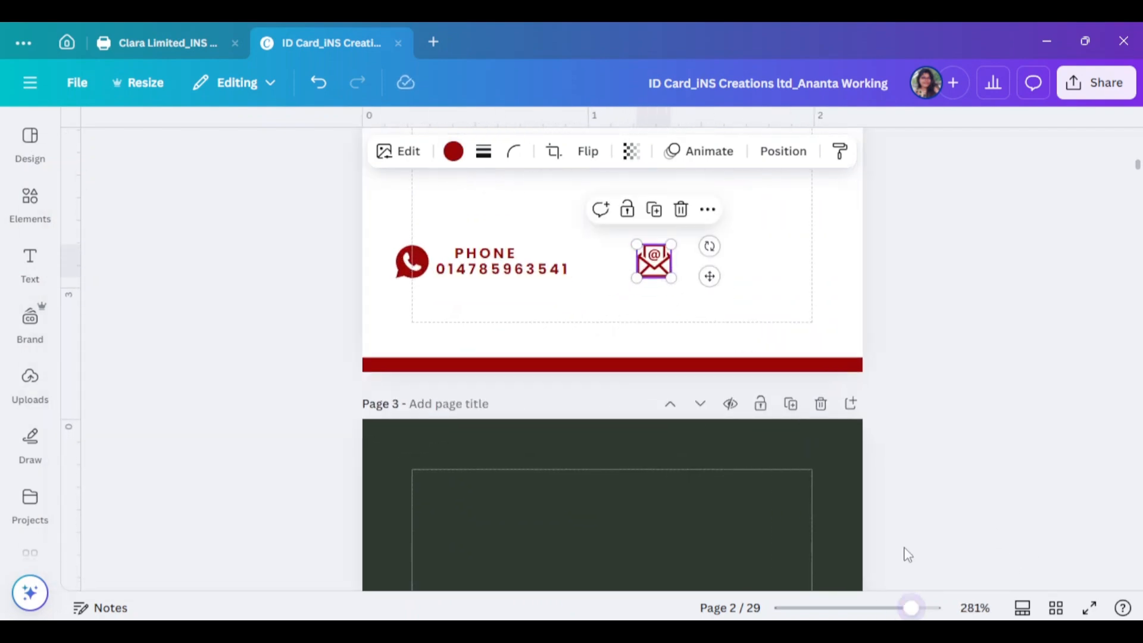
# Copy the PHONE heading and number beside the envelope, replacing the number with the company e-mail address
pyautogui.moveTo(527, 261); pyautogui.dragTo(720, 255)
pyautogui.doubleClick(721, 256)
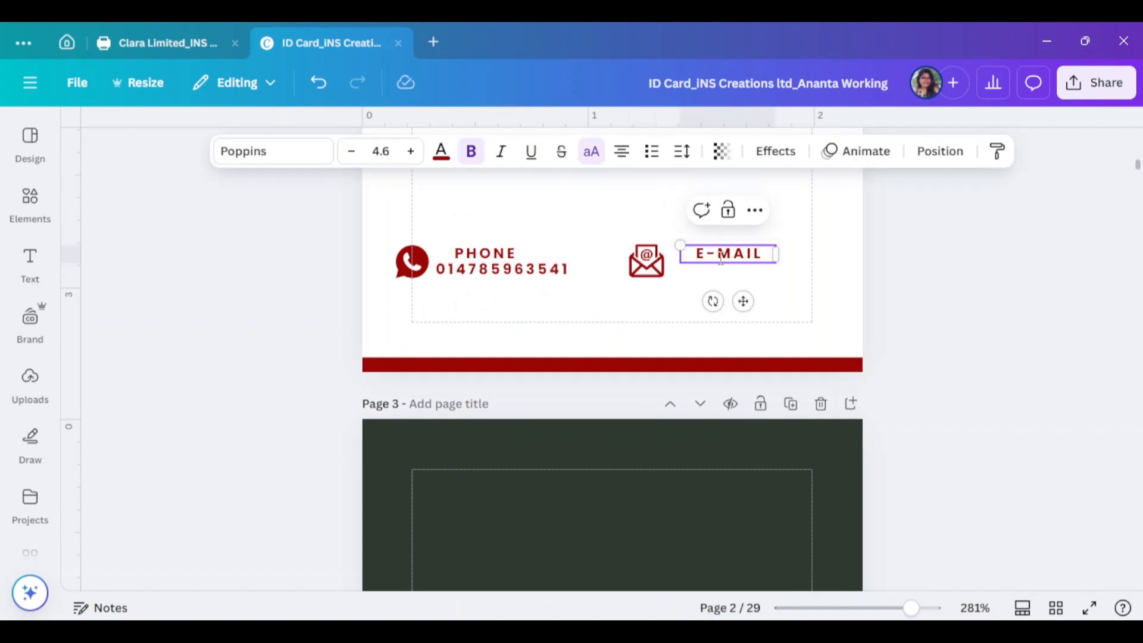
pyautogui.moveTo(503, 269); pyautogui.dragTo(739, 273)
pyautogui.doubleClick(739, 273)
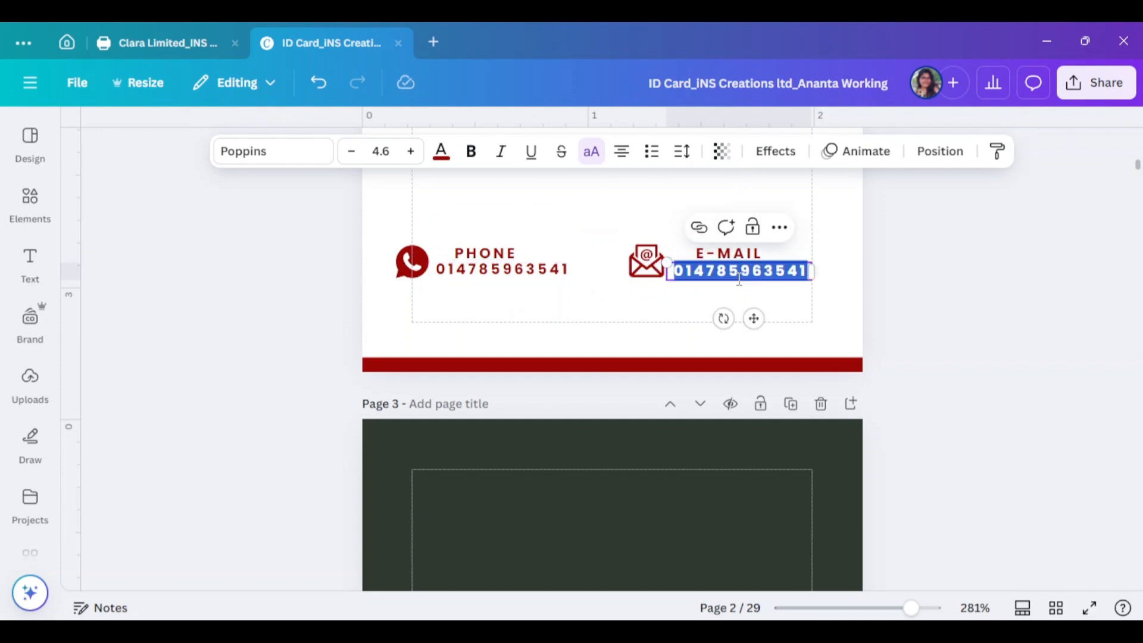
pyautogui.press('BackSpace')
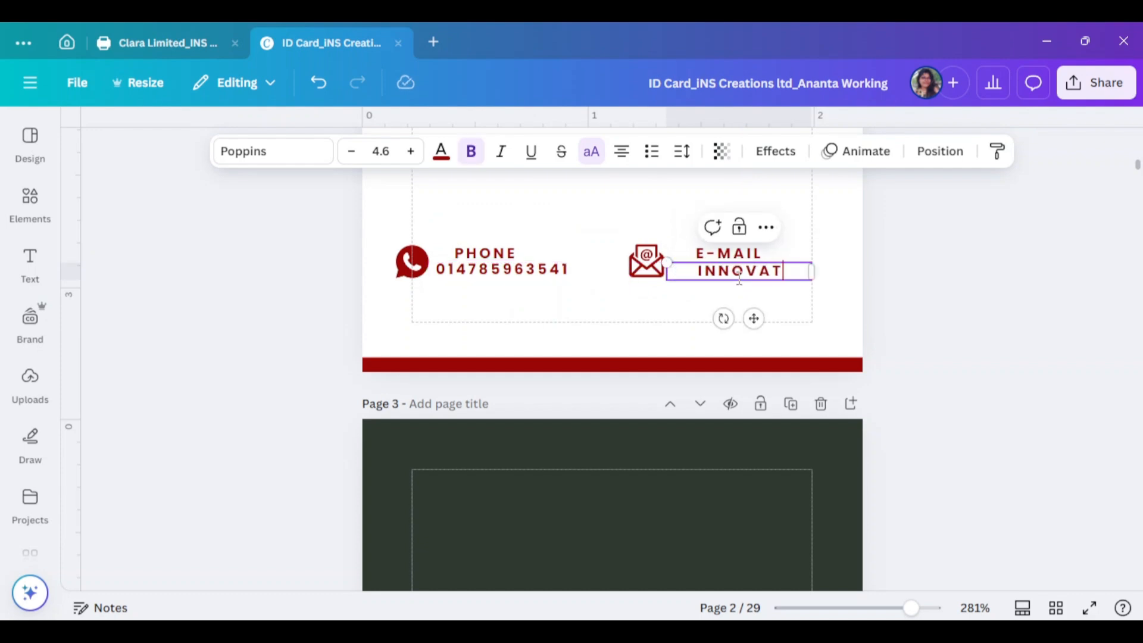
pyautogui.scroll(8, 891, 247)
pyautogui.scroll(-5, 827, 442)
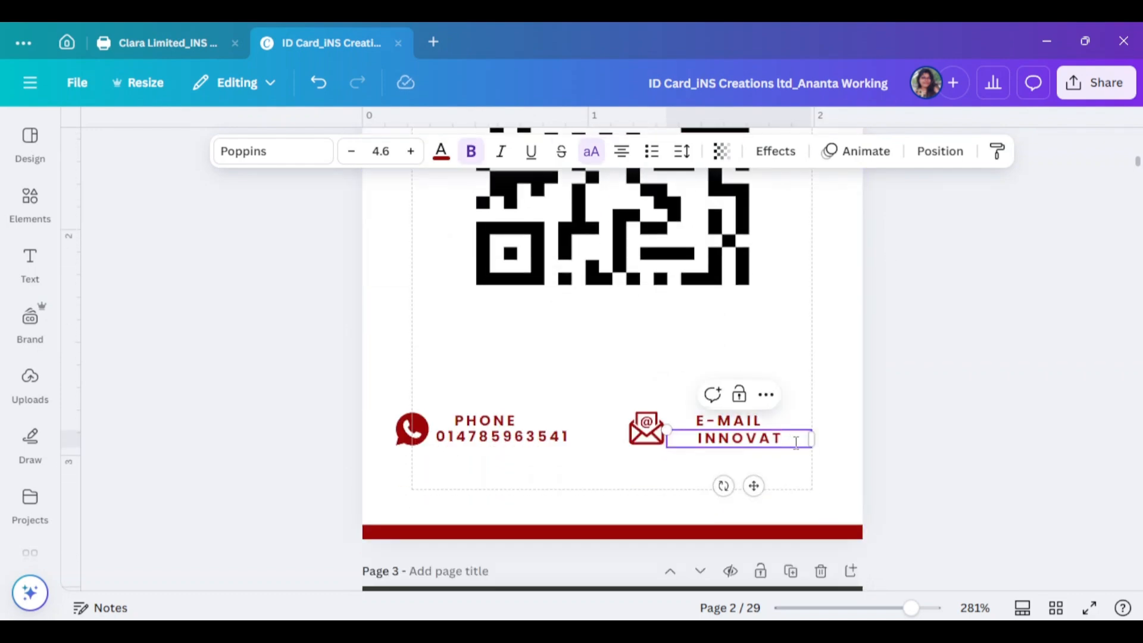
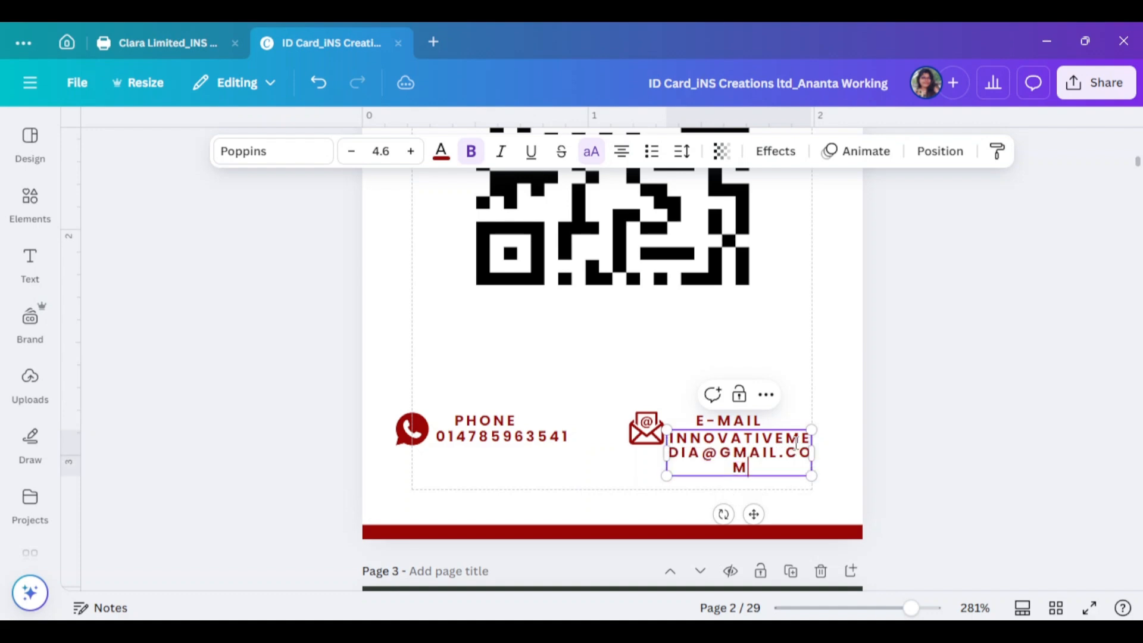
pyautogui.click(939, 153)
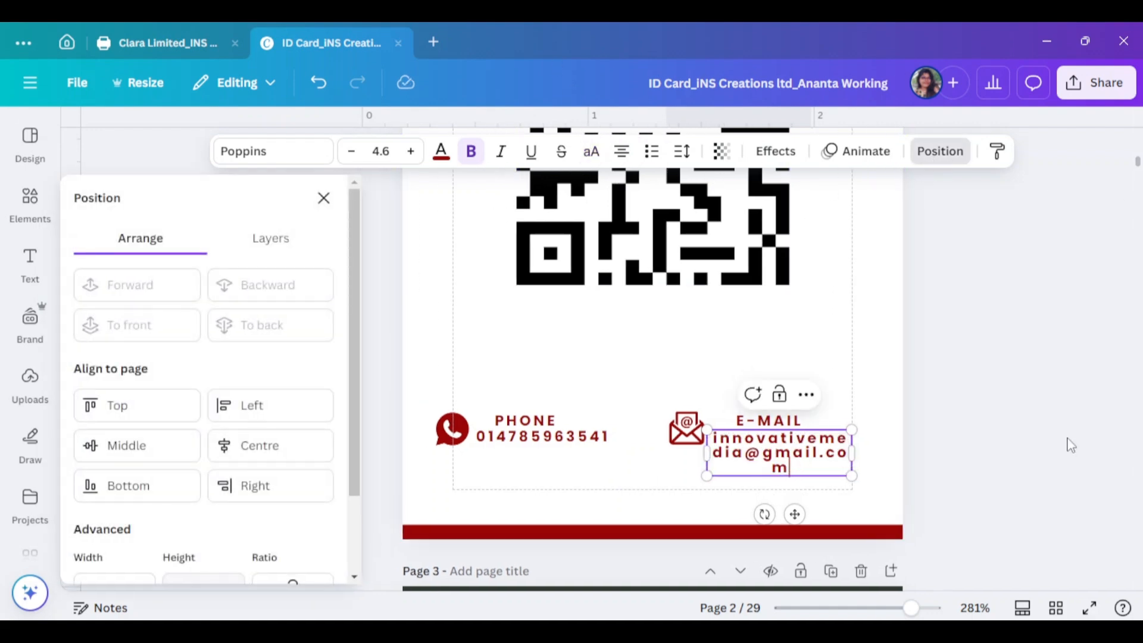
# Widen the e-mail box, tighten its letter spacing and set its font size to 3
pyautogui.press('Escape')
pyautogui.moveTo(811, 454); pyautogui.dragTo(981, 454)
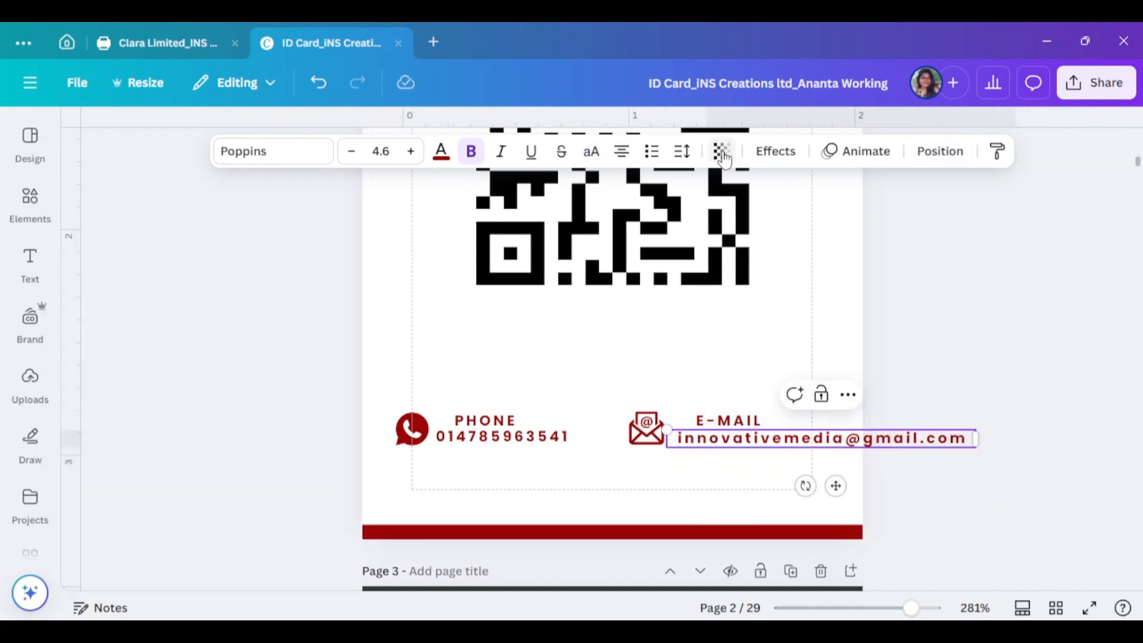
pyautogui.click(690, 159)
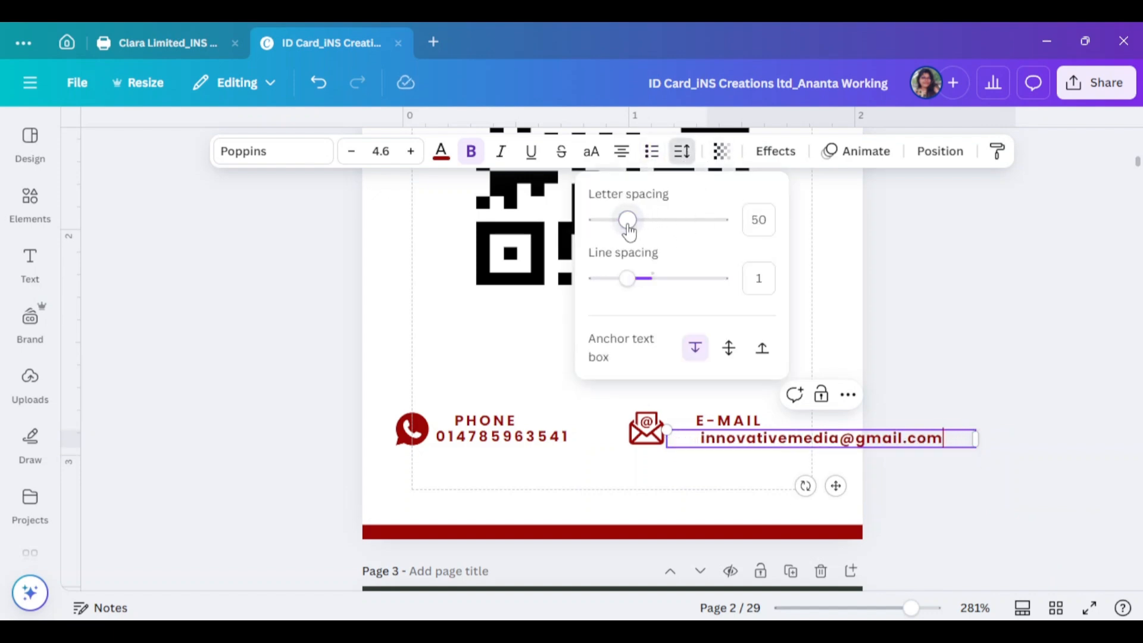
pyautogui.moveTo(977, 439); pyautogui.dragTo(939, 442)
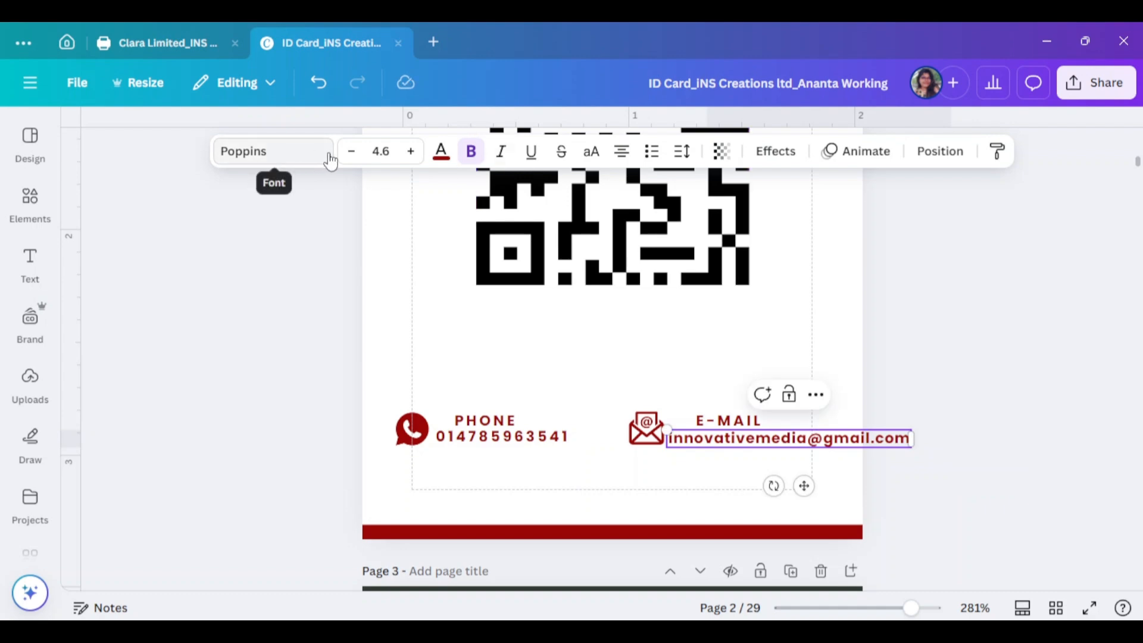
pyautogui.click(381, 150)
pyautogui.write('3')
pyautogui.press('Return')
# Set the phone number to font size 4 and narrow the e-mail box to fit
pyautogui.click(518, 451)
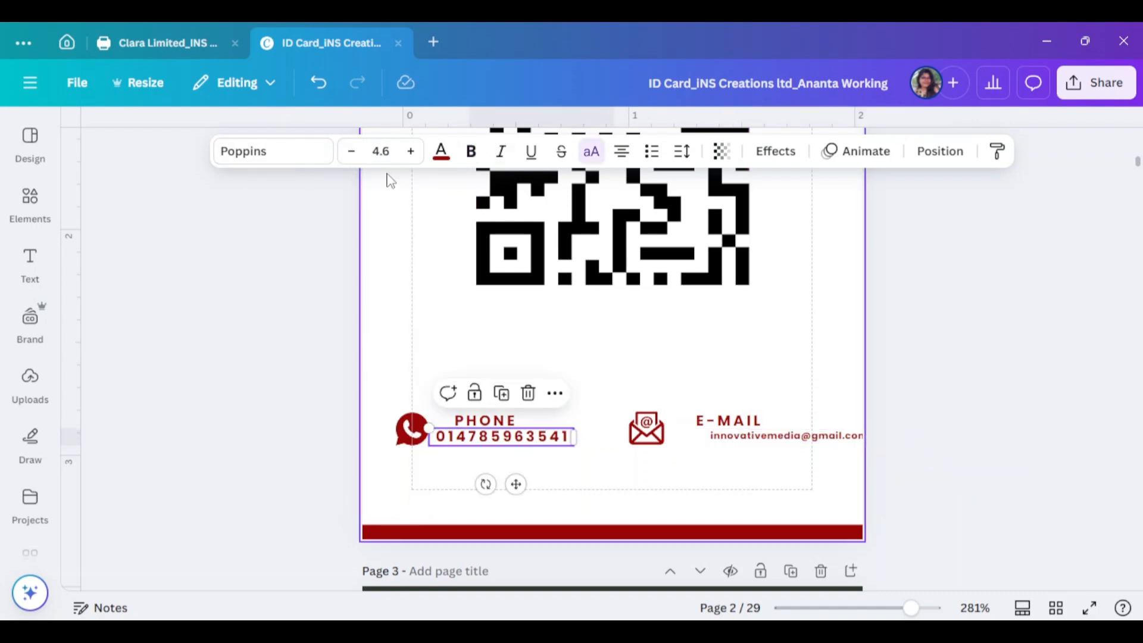
pyautogui.click(381, 150)
pyautogui.write('4')
pyautogui.press('Return')
pyautogui.scroll(-2, 878, 402)
pyautogui.click(847, 357)
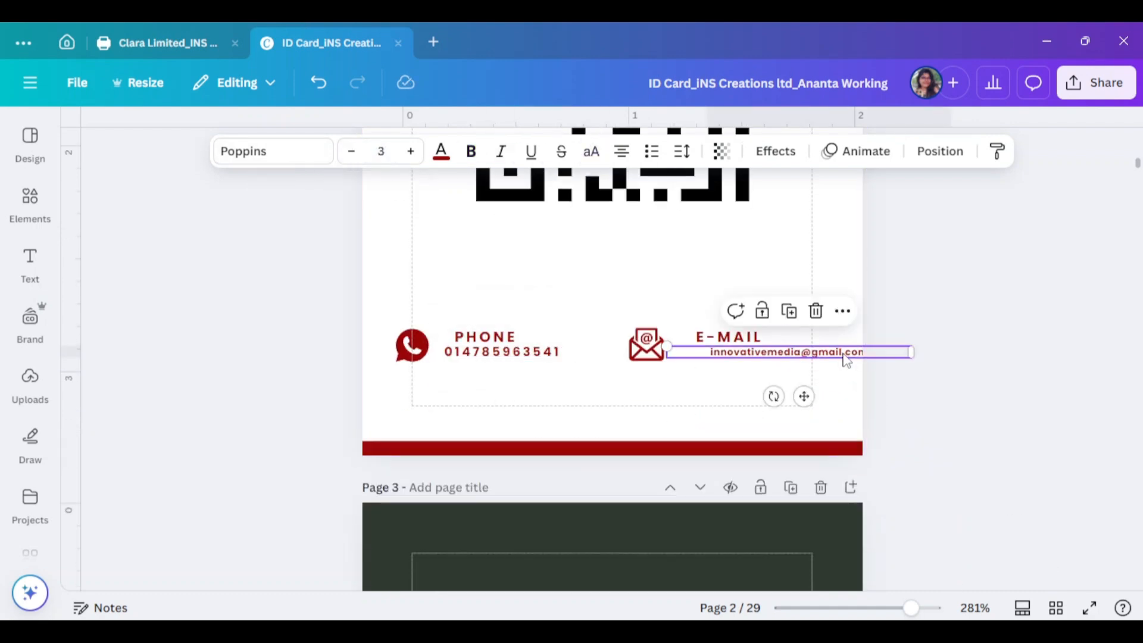
pyautogui.moveTo(912, 352); pyautogui.dragTo(840, 358)
pyautogui.click(898, 380)
# Nudge the E-MAIL heading right and keep the e-mail address at font size 3
pyautogui.moveTo(755, 338); pyautogui.dragTo(761, 339)
pyautogui.click(902, 405)
pyautogui.moveTo(913, 608); pyautogui.dragTo(940, 608)
pyautogui.click(882, 320)
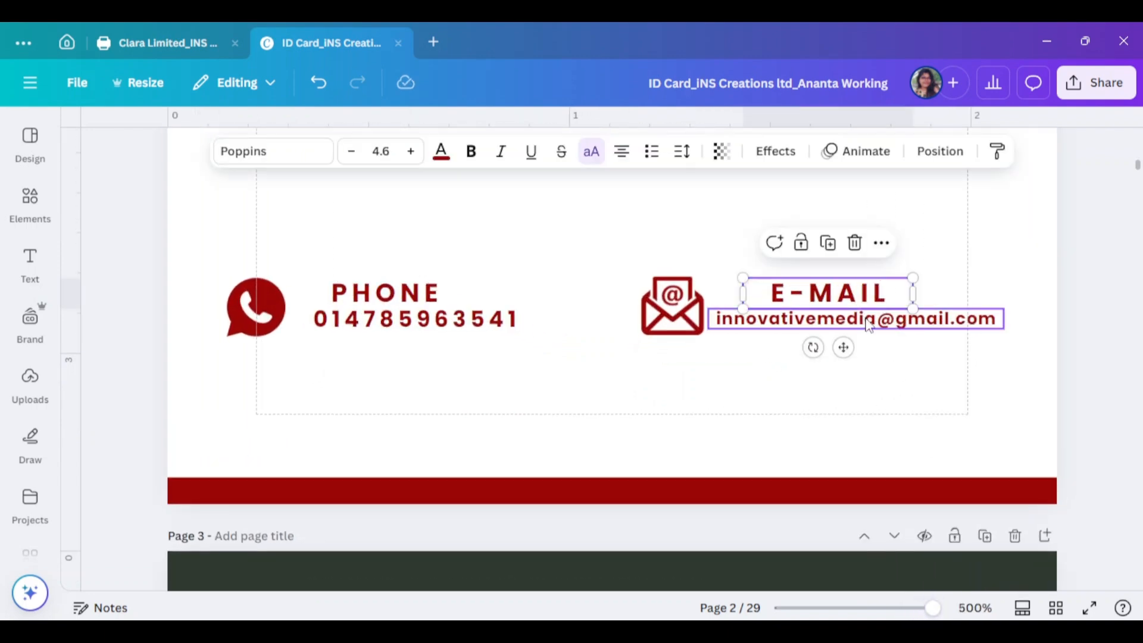
pyautogui.click(411, 152)
pyautogui.click(352, 153)
pyautogui.click(974, 410)
pyautogui.scroll(-1, 974, 410)
pyautogui.scroll(1, 973, 410)
# Shrink the phone number to fit and centre the PHONE and E-MAIL headings over their details
pyautogui.click(453, 320)
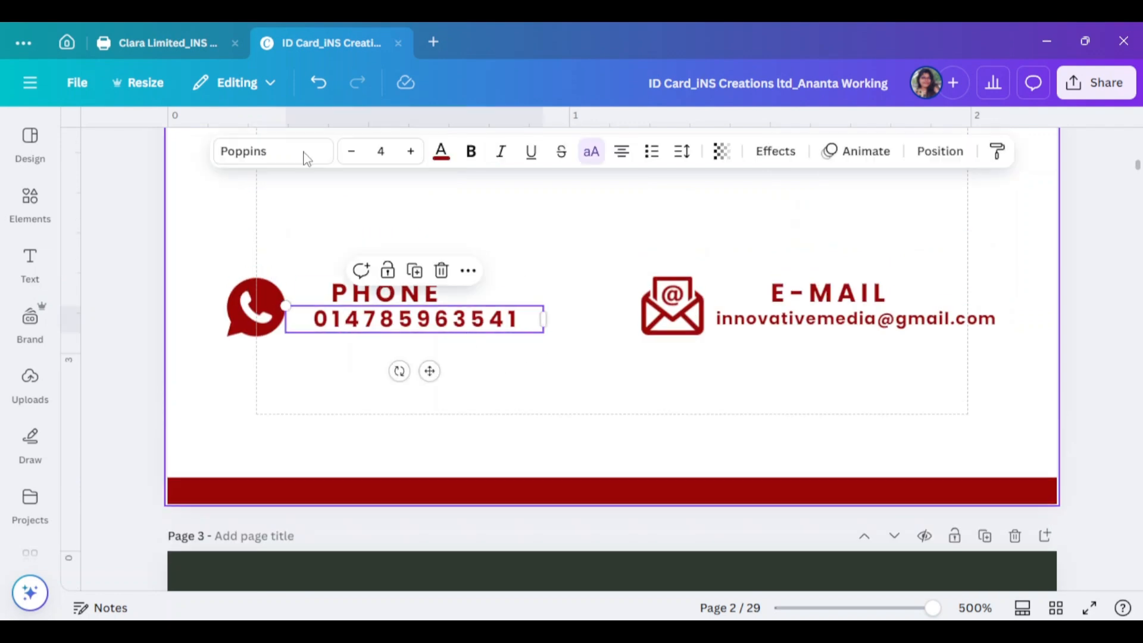
pyautogui.click(351, 152)
pyautogui.moveTo(543, 321); pyautogui.dragTo(470, 316)
pyautogui.click(828, 294)
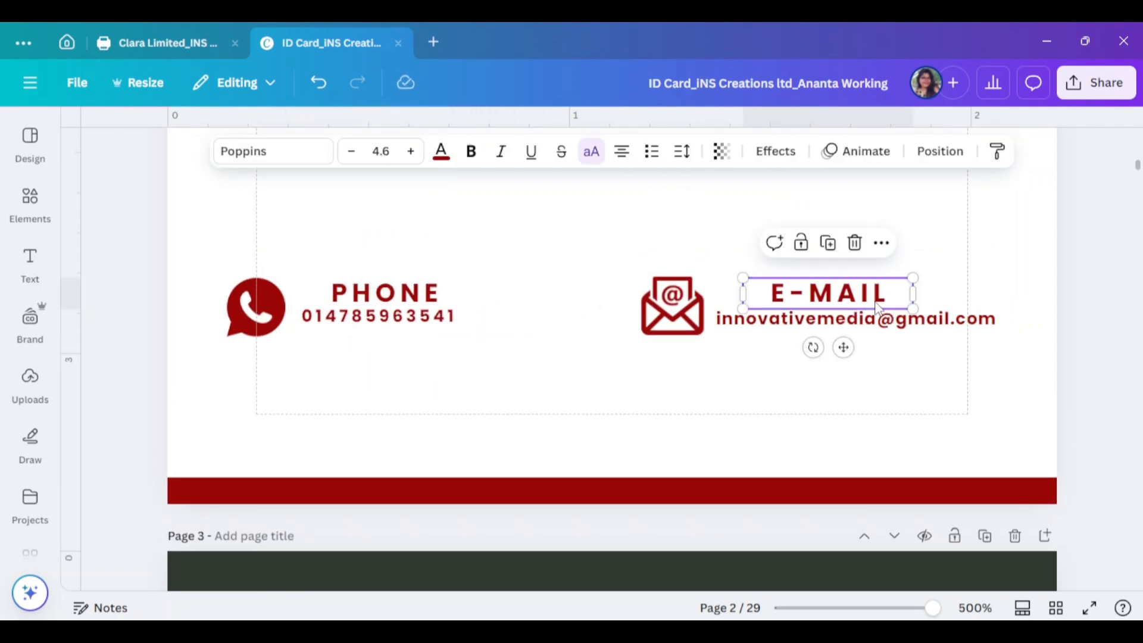
pyautogui.moveTo(828, 294); pyautogui.dragTo(837, 294)
pyautogui.moveTo(375, 290); pyautogui.dragTo(354, 288)
pyautogui.moveTo(449, 290); pyautogui.dragTo(377, 292)
pyautogui.click(429, 256)
pyautogui.click(613, 310)
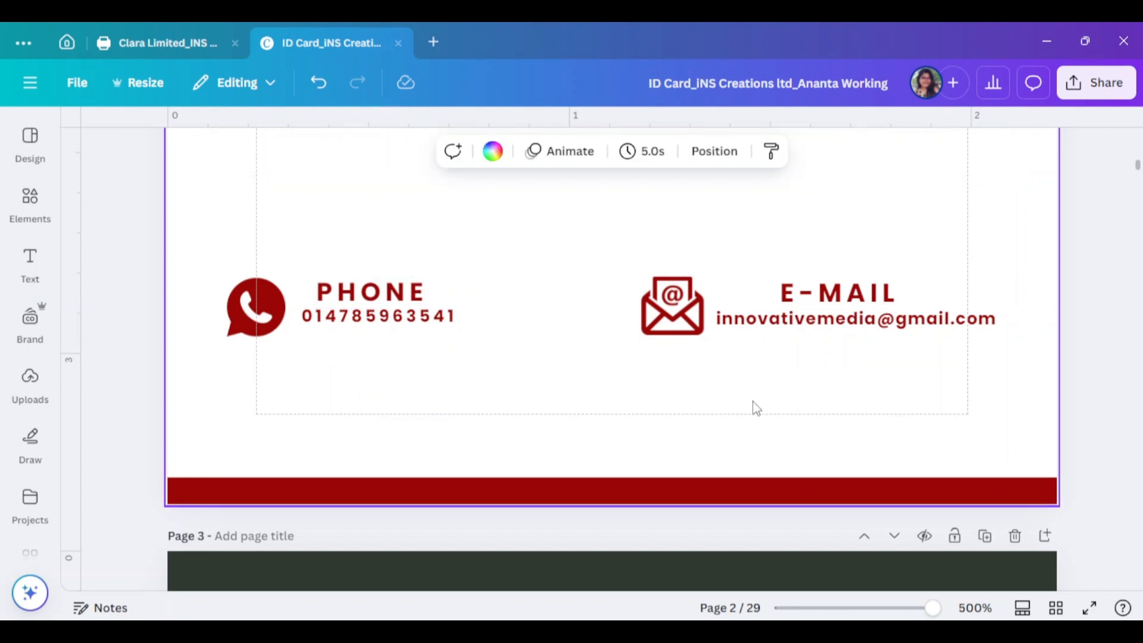
pyautogui.scroll(5, 1075, 413)
# Copy a heading under the QR code, retype it as SCAN FOR MORE and centre it
pyautogui.moveTo(362, 543); pyautogui.dragTo(594, 348)
pyautogui.doubleClick(595, 348)
pyautogui.write('S')
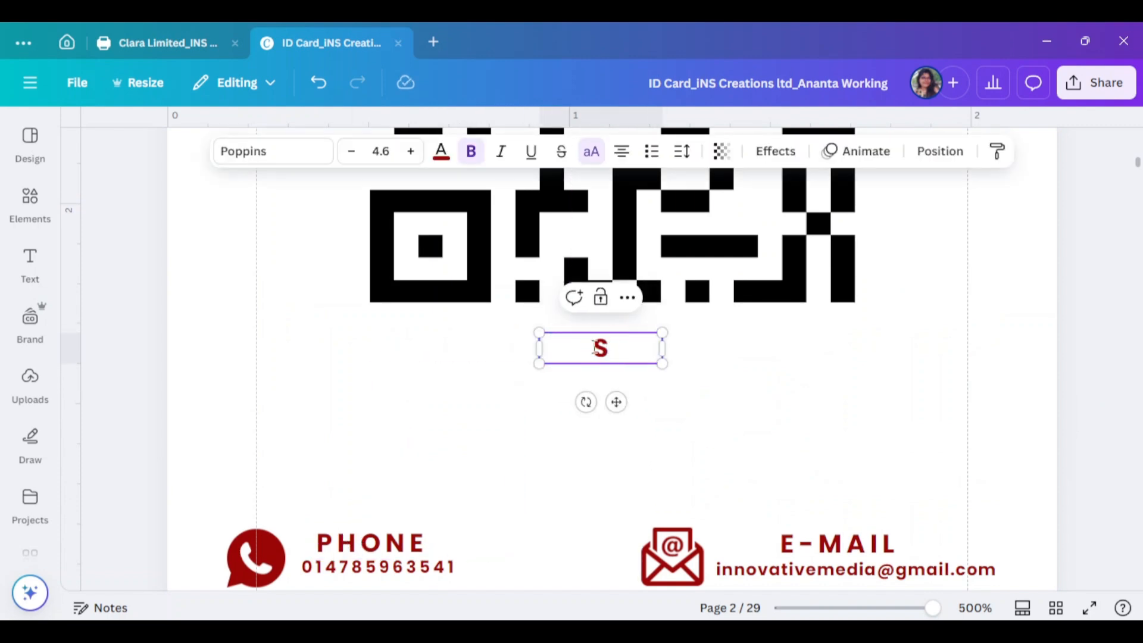
pyautogui.write('CAN FOR')
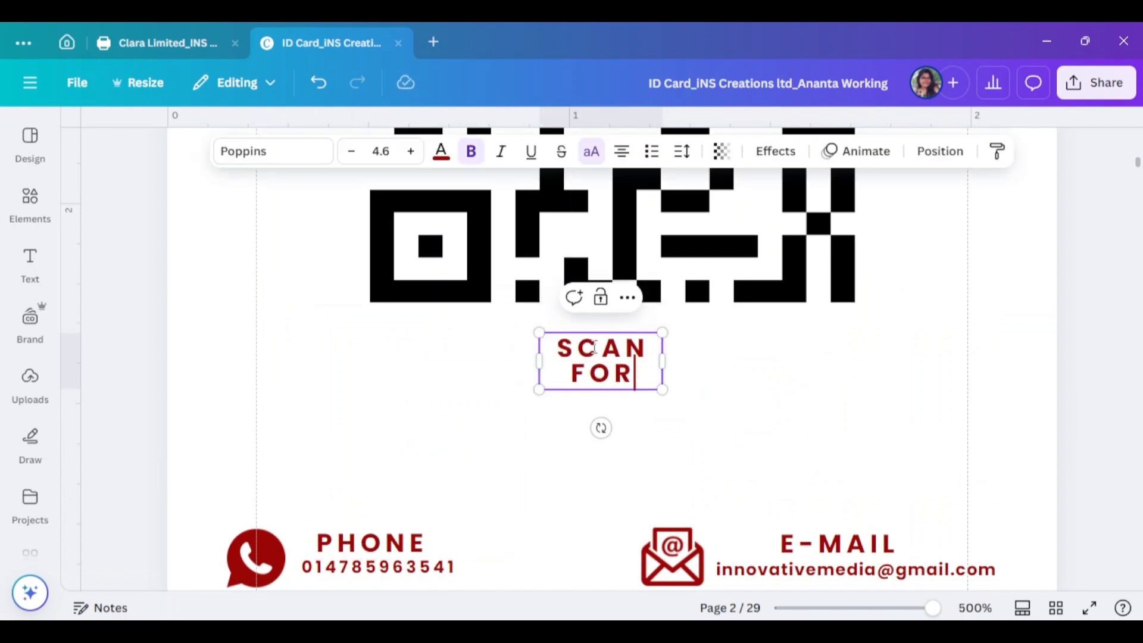
pyautogui.write('EORE')
pyautogui.moveTo(663, 374); pyautogui.dragTo(829, 388)
pyautogui.moveTo(690, 344); pyautogui.dragTo(620, 346)
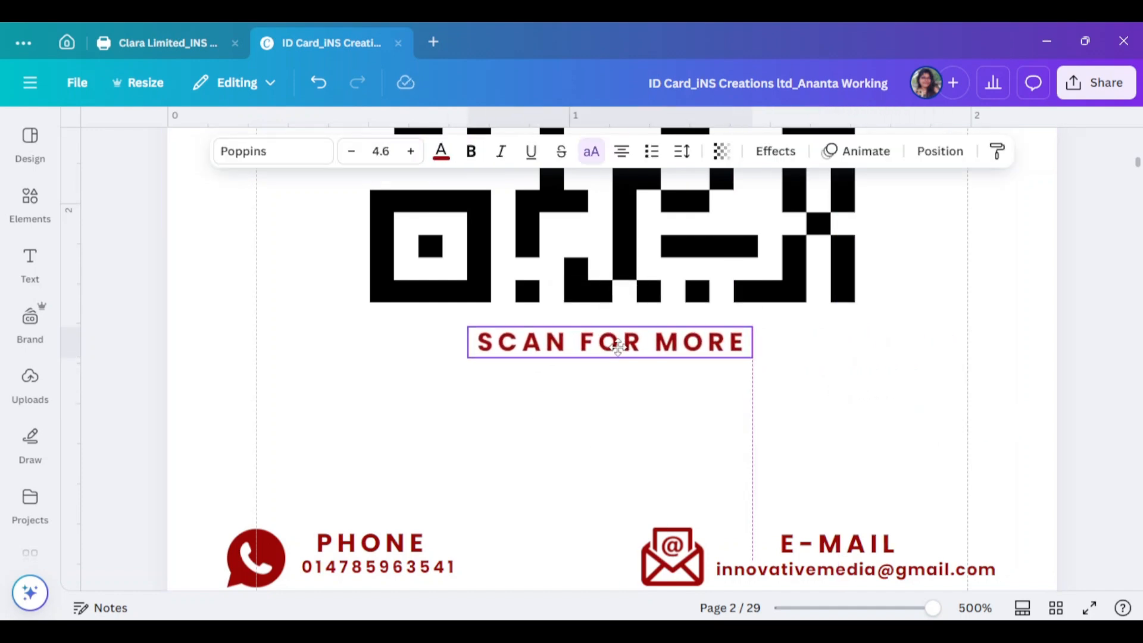
pyautogui.click(862, 403)
# Move the phone and e-mail blocks together higher on the card
pyautogui.scroll(5, 862, 403)
pyautogui.scroll(-8, 862, 403)
pyautogui.moveTo(230, 345); pyautogui.dragTo(1006, 447)
pyautogui.moveTo(899, 412); pyautogui.dragTo(903, 322)
pyautogui.click(1063, 408)
# Copy the caption below the contacts and retype it as 'YOU HAVE TO CARRY IHIS ID CARD ALWAYS WITH YOU'
pyautogui.moveTo(670, 181); pyautogui.dragTo(649, 418)
pyautogui.doubleClick(649, 418)
pyautogui.press('BackSpace')
pyautogui.write('YOU HAVE TO CARRY I')
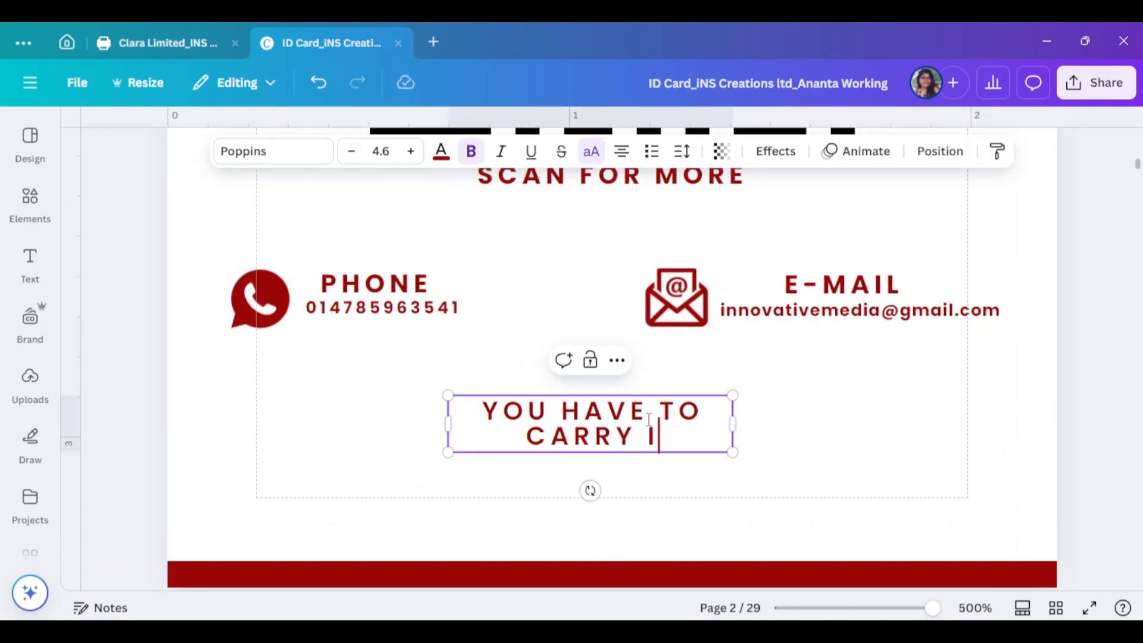
pyautogui.write('HIS ID CARD ALWAYS WITH YOU')
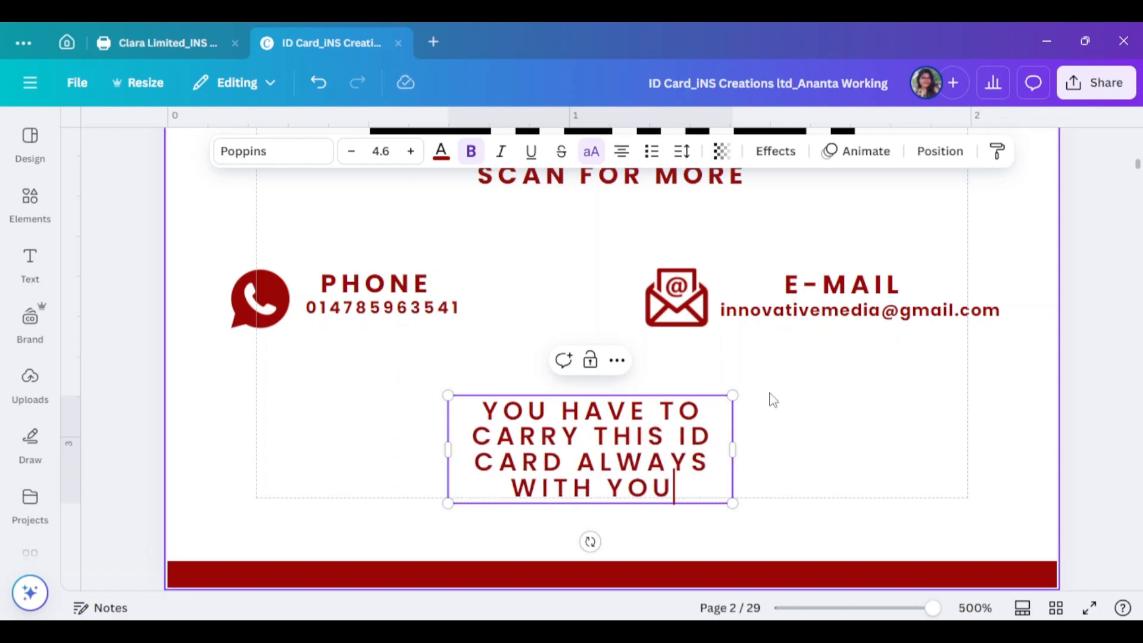
pyautogui.moveTo(734, 424); pyautogui.dragTo(1141, 424)
# Set the note to font size 4 with all-caps off and tighter spacing, centred below the contacts
pyautogui.click(351, 151)
pyautogui.click(682, 151)
pyautogui.moveTo(642, 220); pyautogui.dragTo(618, 220)
pyautogui.moveTo(795, 411); pyautogui.dragTo(615, 451)
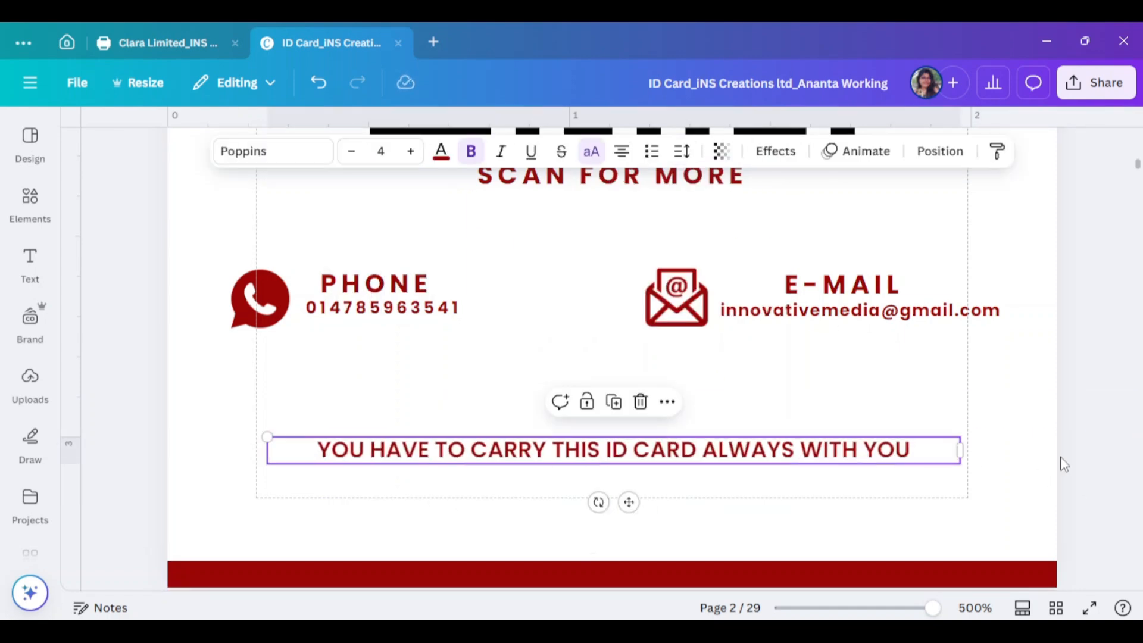
pyautogui.moveTo(960, 450); pyautogui.dragTo(883, 450)
pyautogui.click(591, 151)
pyautogui.moveTo(595, 450); pyautogui.dragTo(641, 444)
# Make the note text black and correct the typo in "this"
pyautogui.click(441, 152)
pyautogui.click(136, 223)
pyautogui.click(823, 446)
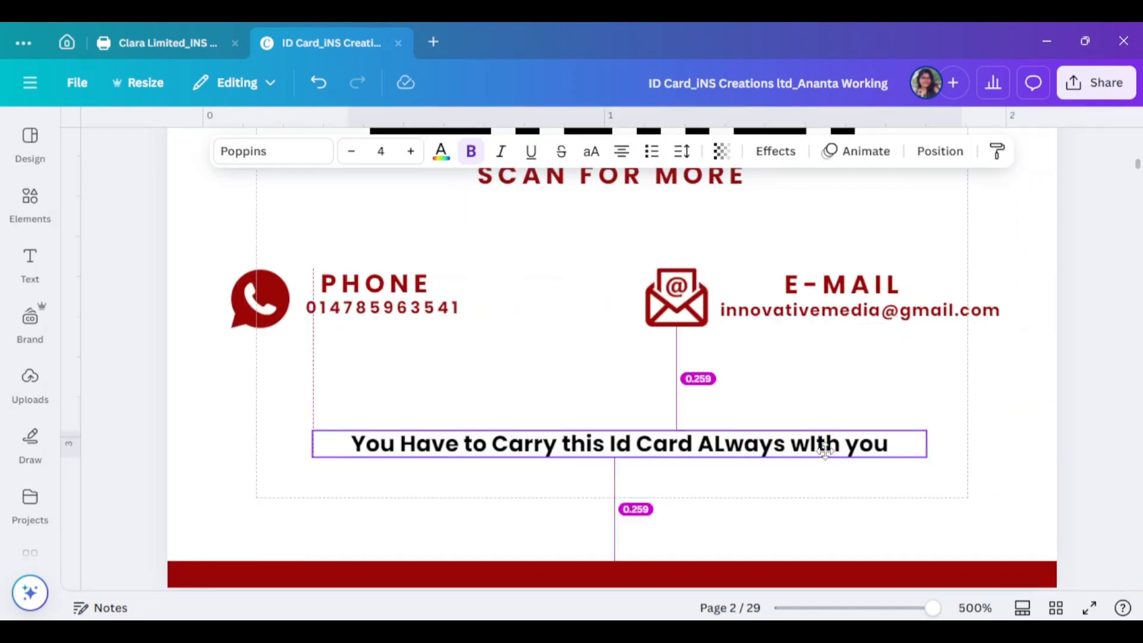
pyautogui.moveTo(563, 444); pyautogui.dragTo(571, 445)
pyautogui.press('BackSpace')
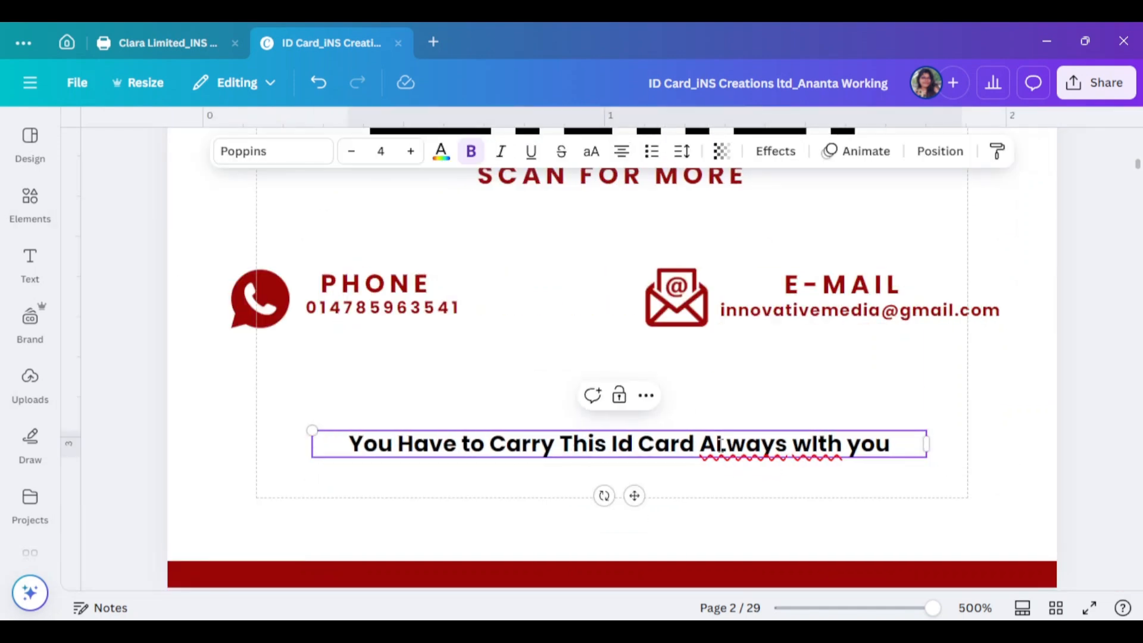